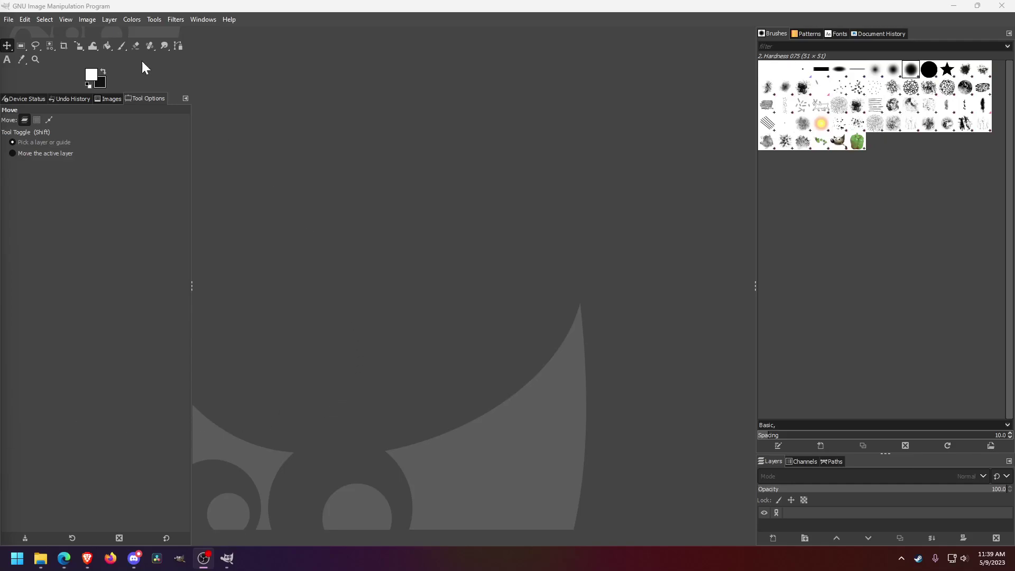
Step: Open the chapter10.xcf project from the file browser
click(10, 19)
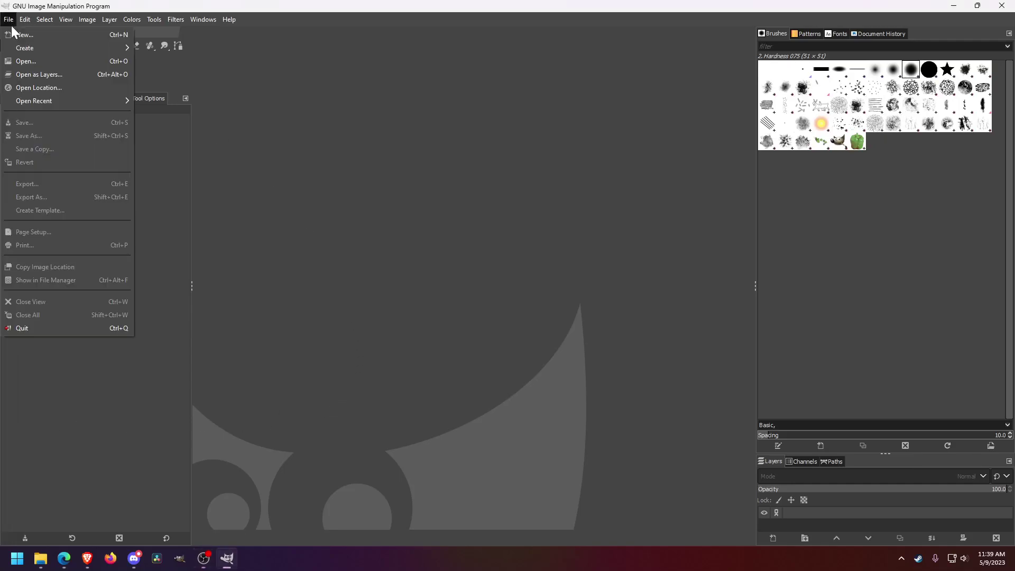
click(27, 61)
double_click(481, 178)
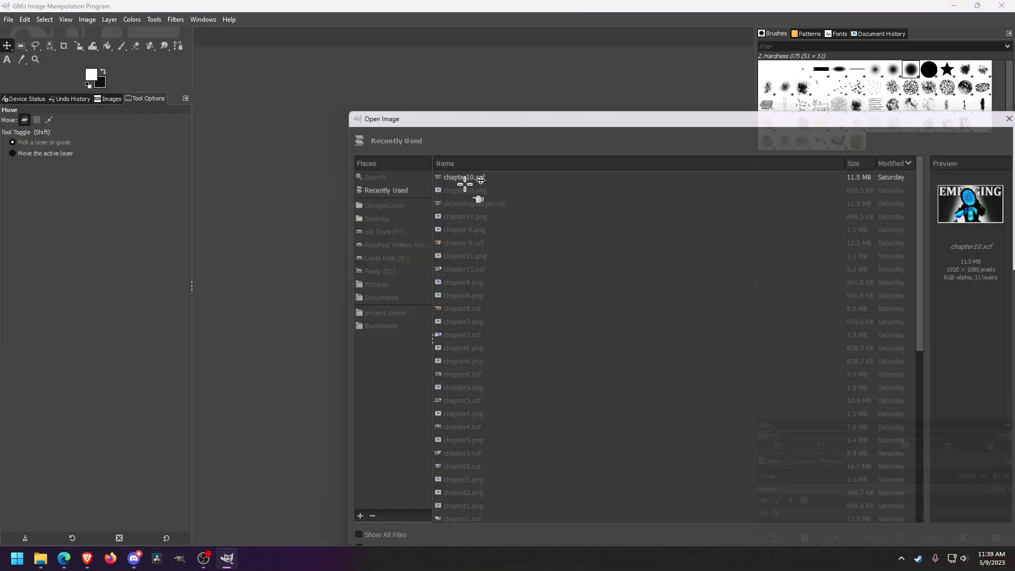
Step: Zoom the view and narrow both side docks so the whole thumbnail fits the canvas
scroll(419, 328, down, 3)
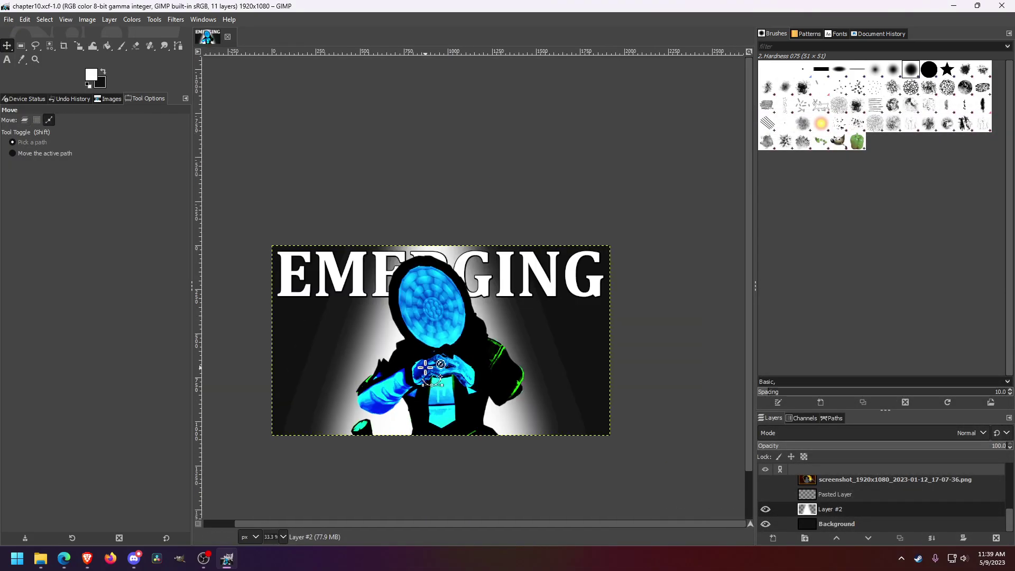
scroll(285, 391, down, 1)
scroll(293, 401, up, 2)
scroll(607, 370, down, 1)
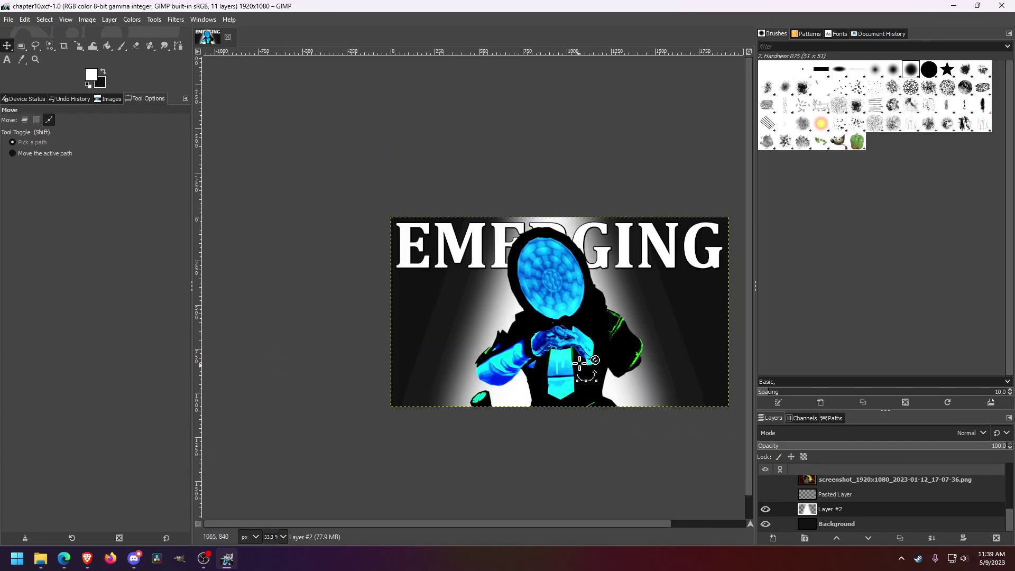
scroll(647, 336, up, 1)
scroll(647, 336, down, 1)
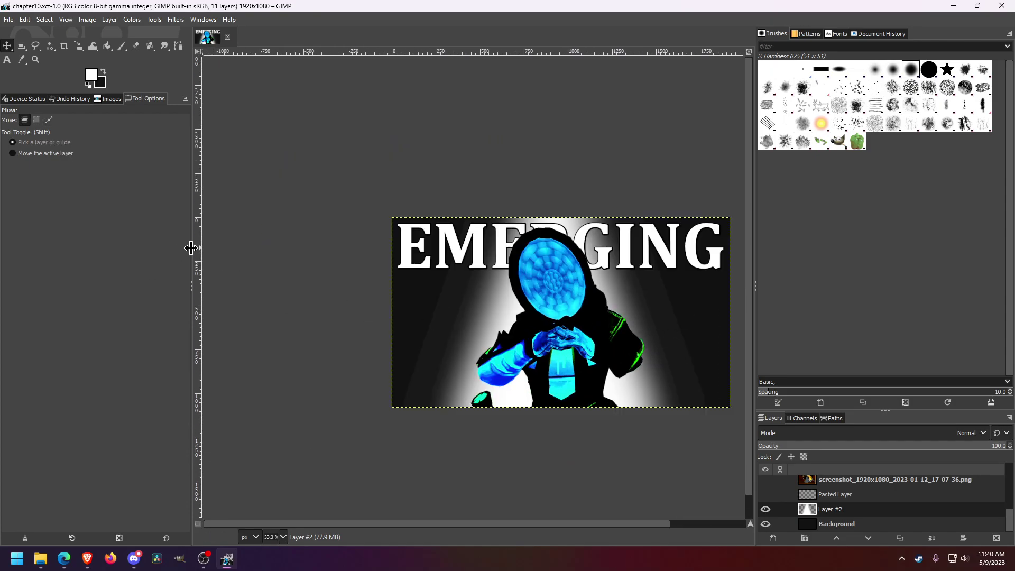
drag(193, 245, 170, 261)
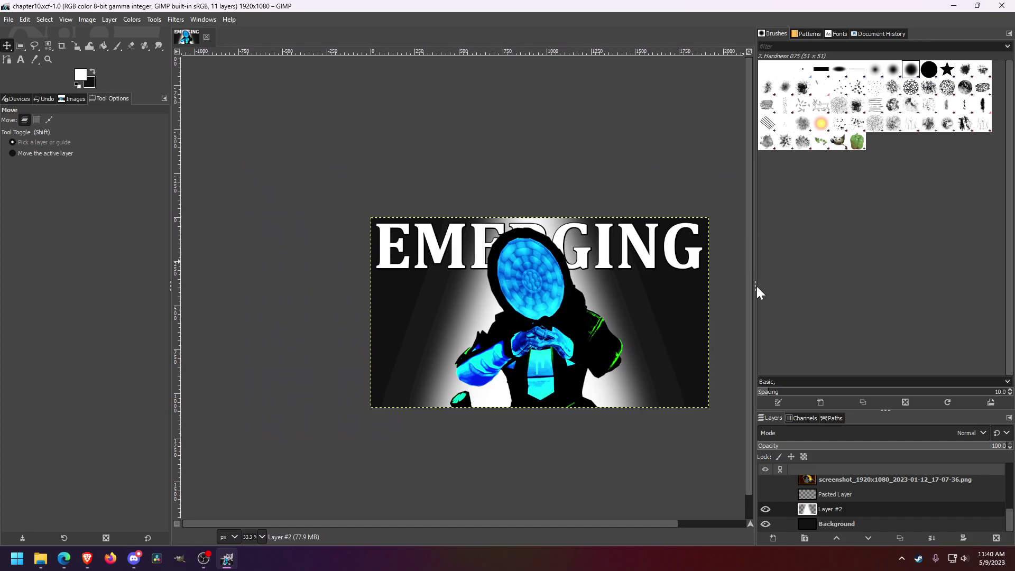
drag(767, 286, 812, 288)
scroll(676, 303, up, 1)
scroll(381, 298, down, 1)
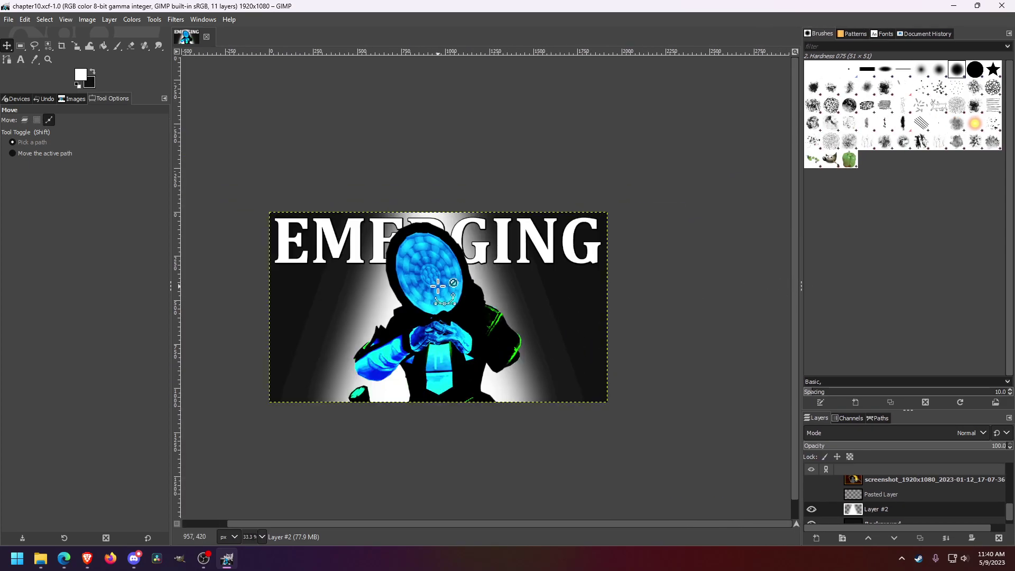
scroll(434, 296, down, 1)
scroll(369, 305, up, 2)
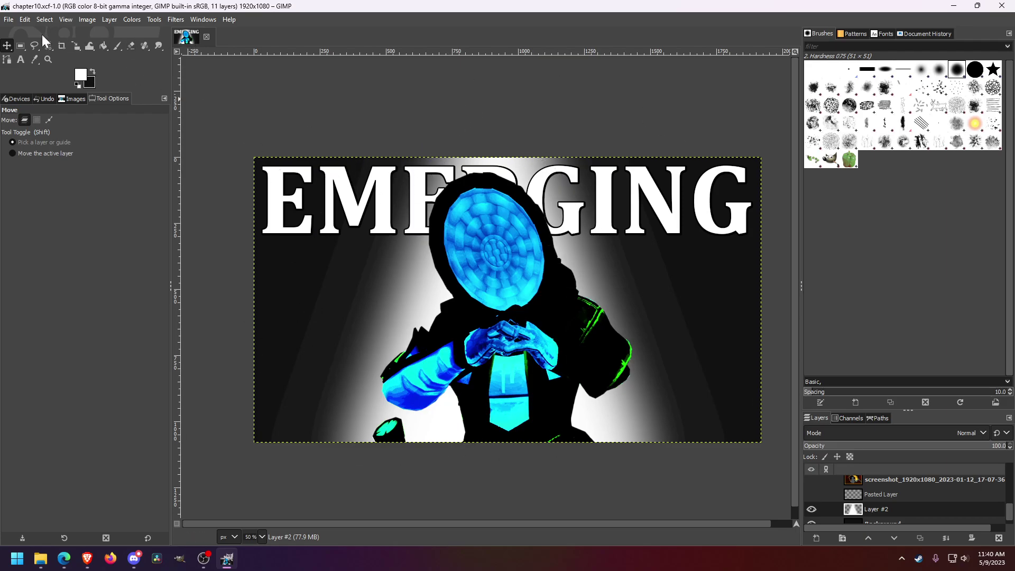
Step: Create a new 1920 × 1080 px image
click(8, 21)
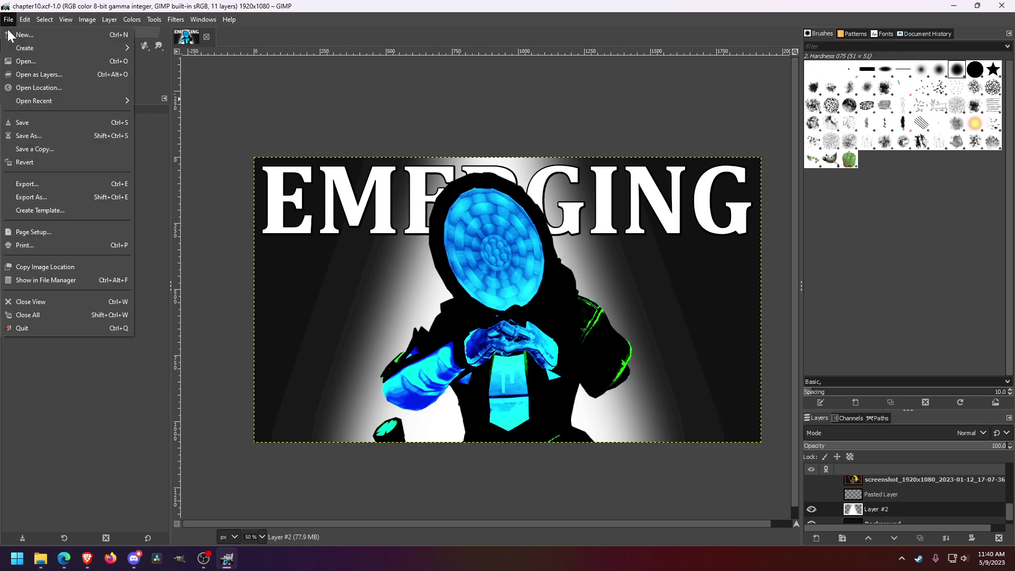
click(46, 37)
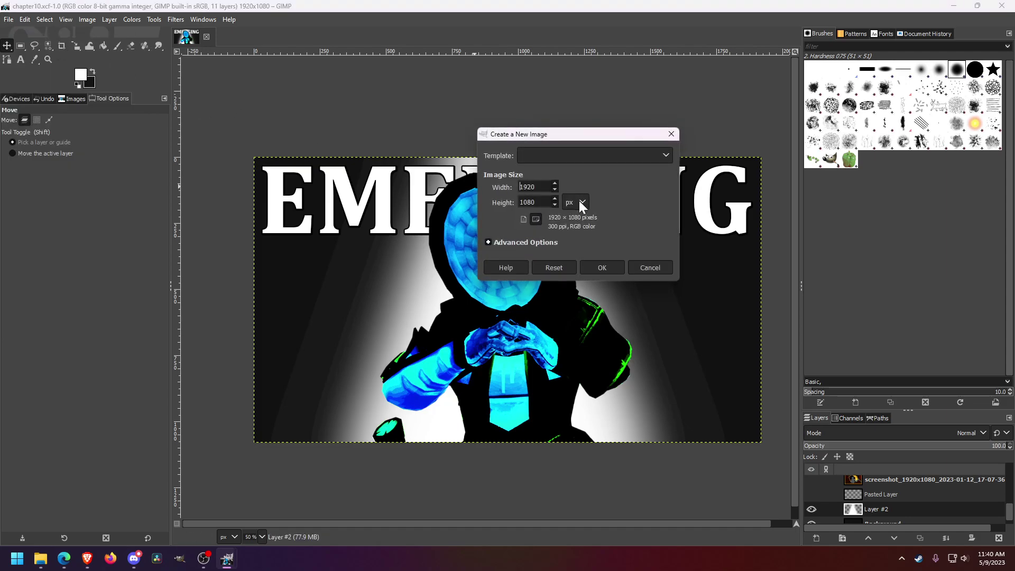
drag(569, 133, 455, 182)
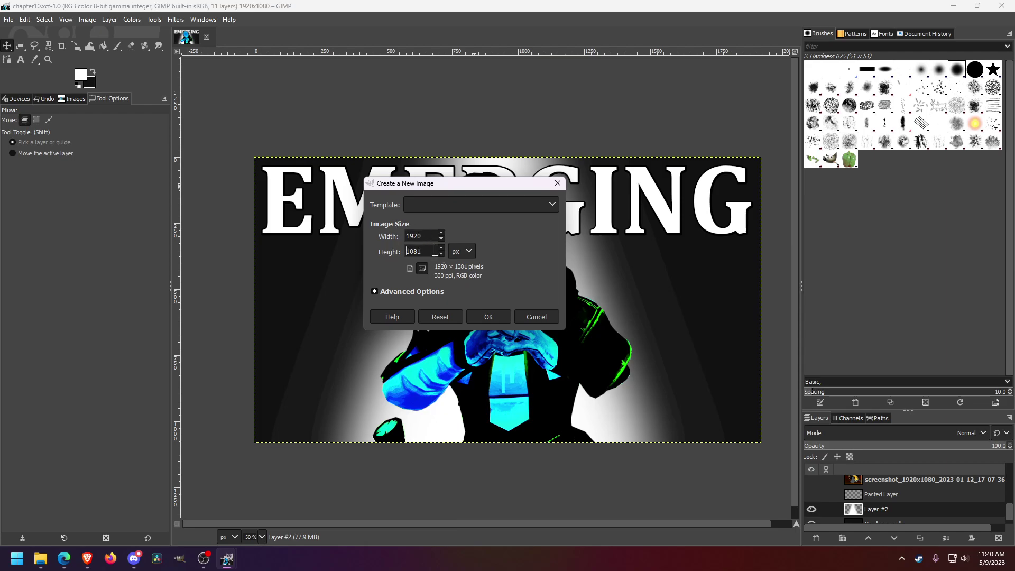
click(439, 254)
click(488, 316)
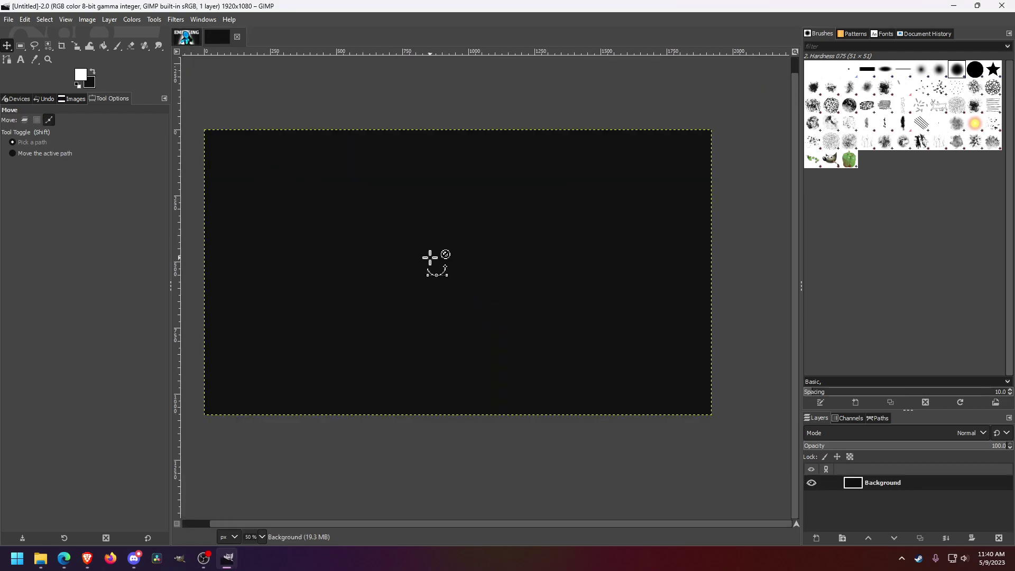
Step: Check the EMERGING reference image, then return to the new blank canvas
scroll(328, 251, up, 1)
click(24, 119)
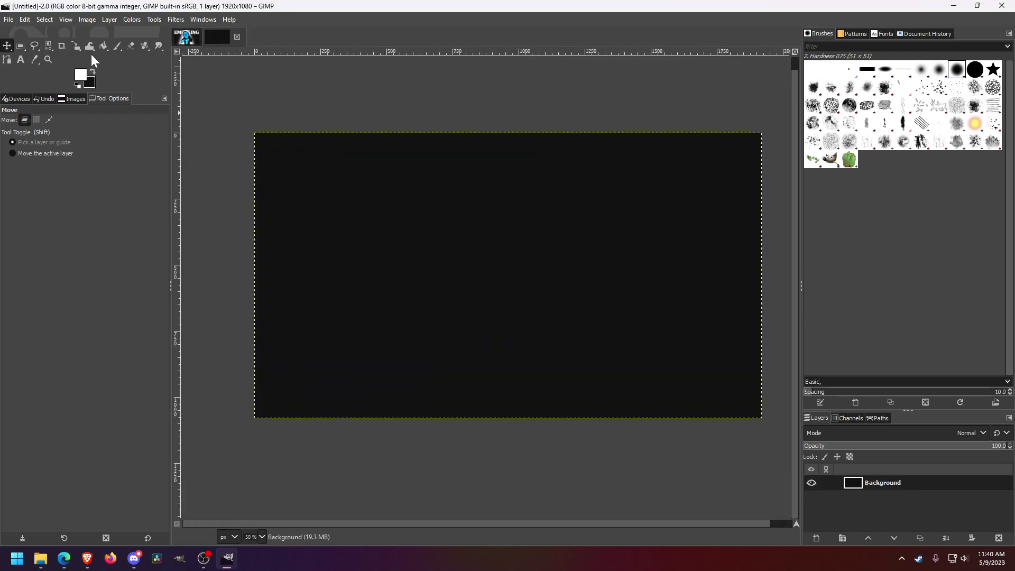
click(186, 38)
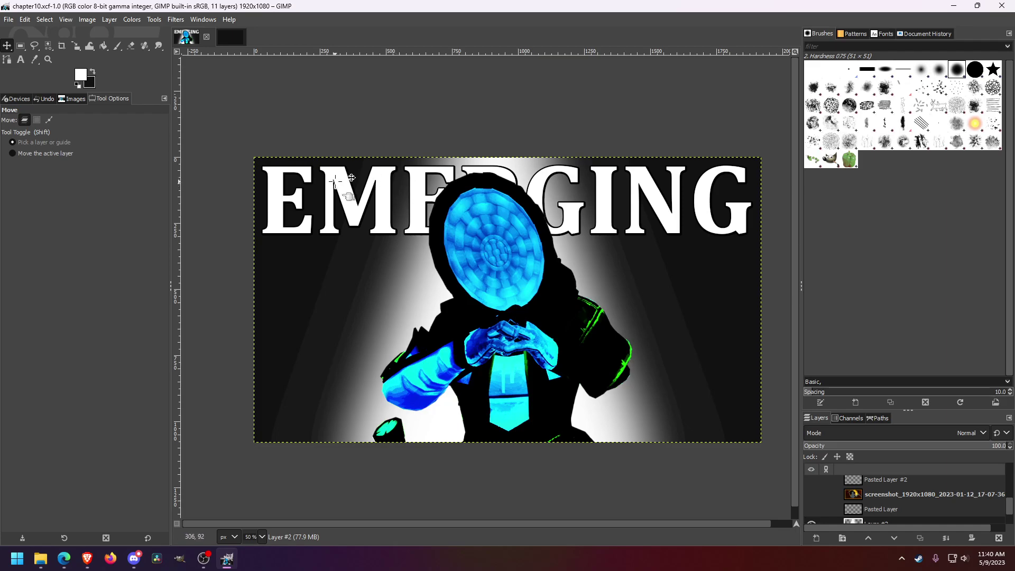
click(231, 39)
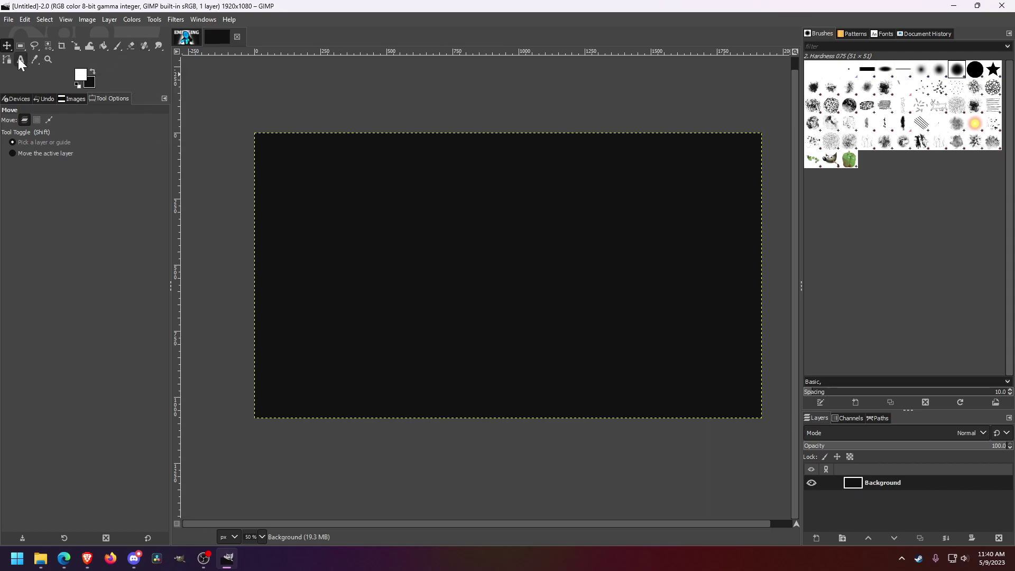
Step: Set the foreground colour to 121212 and bucket-fill the new canvas's Background layer with it
click(103, 47)
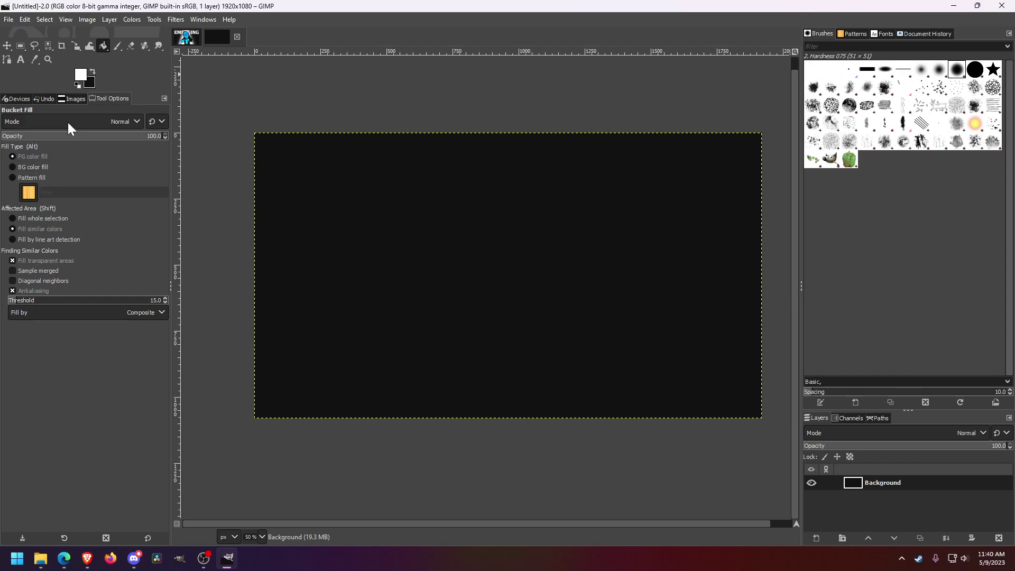
click(93, 72)
click(81, 75)
click(80, 79)
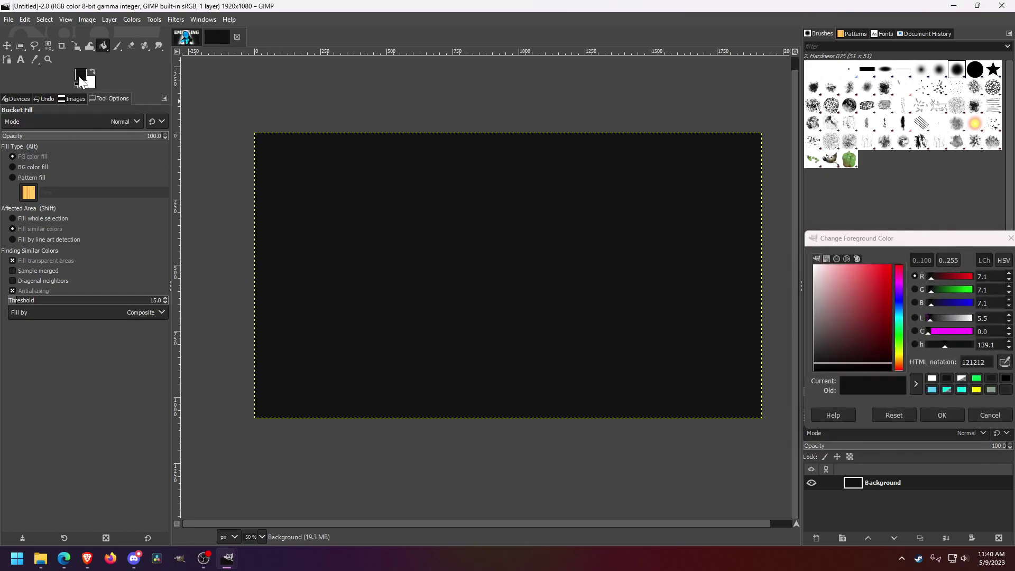
drag(930, 241, 501, 168)
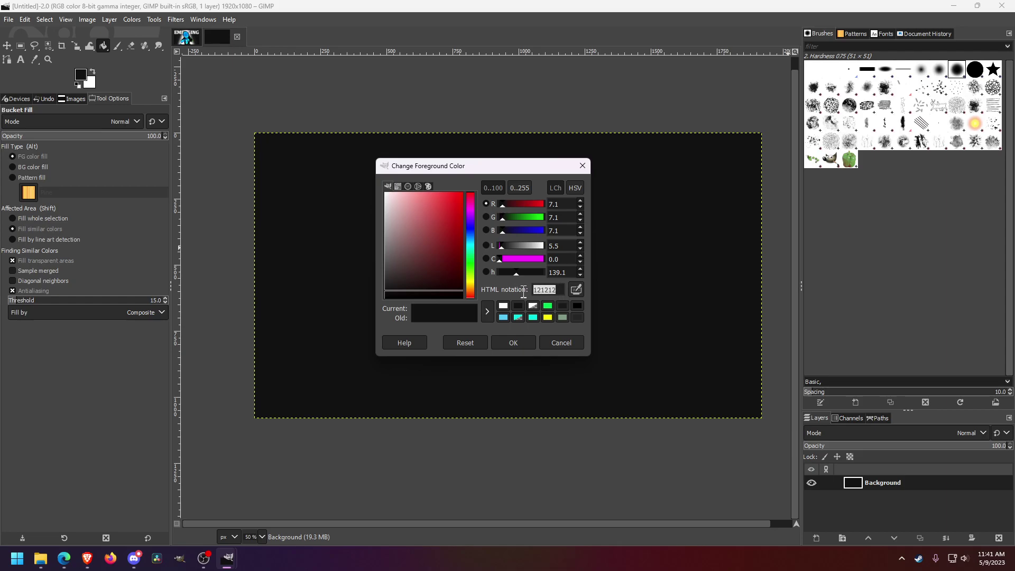
click(515, 343)
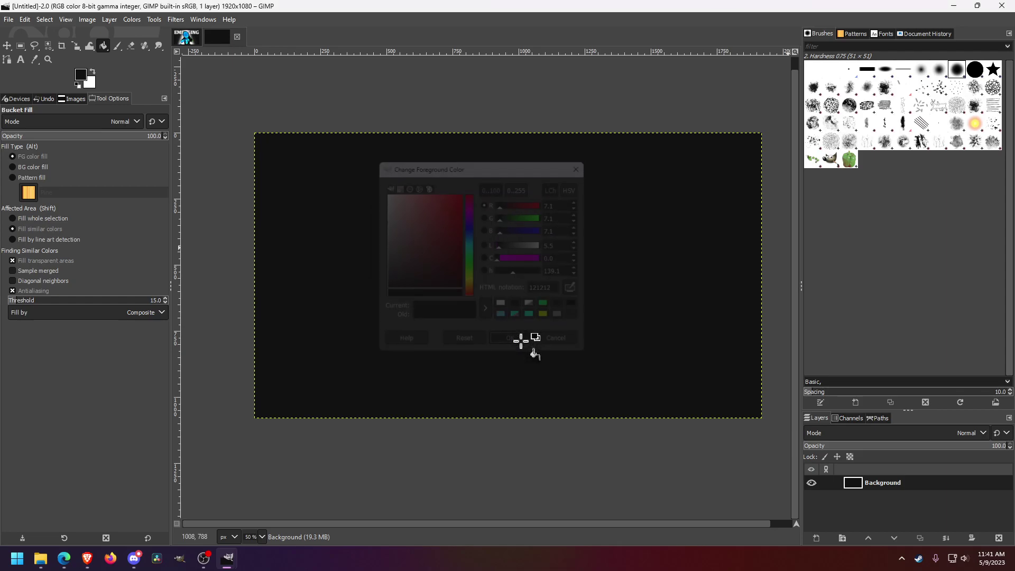
click(521, 205)
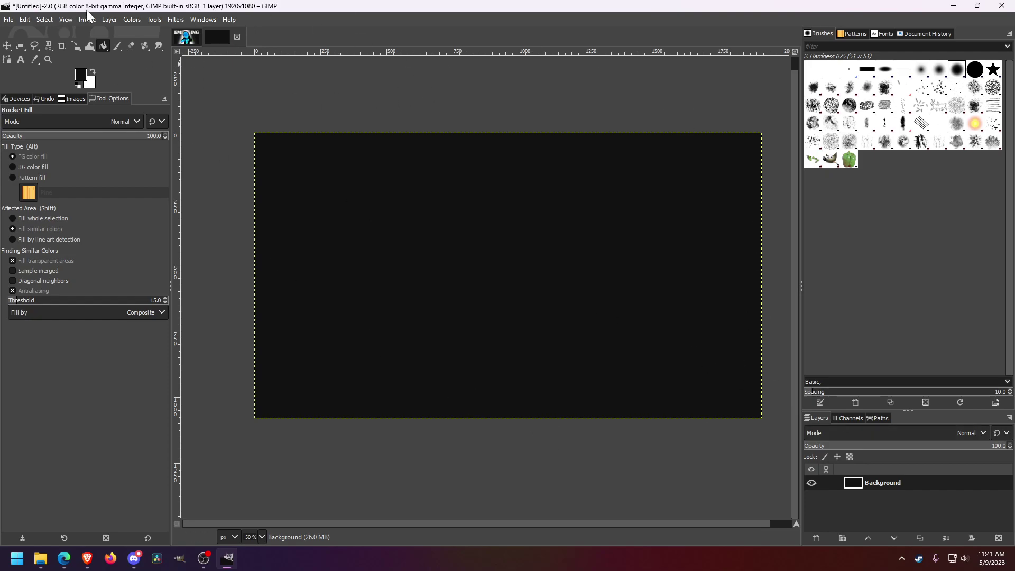
Step: Try Gaussian Blur with size 0, then cancel it, leaving the image unchanged
click(177, 20)
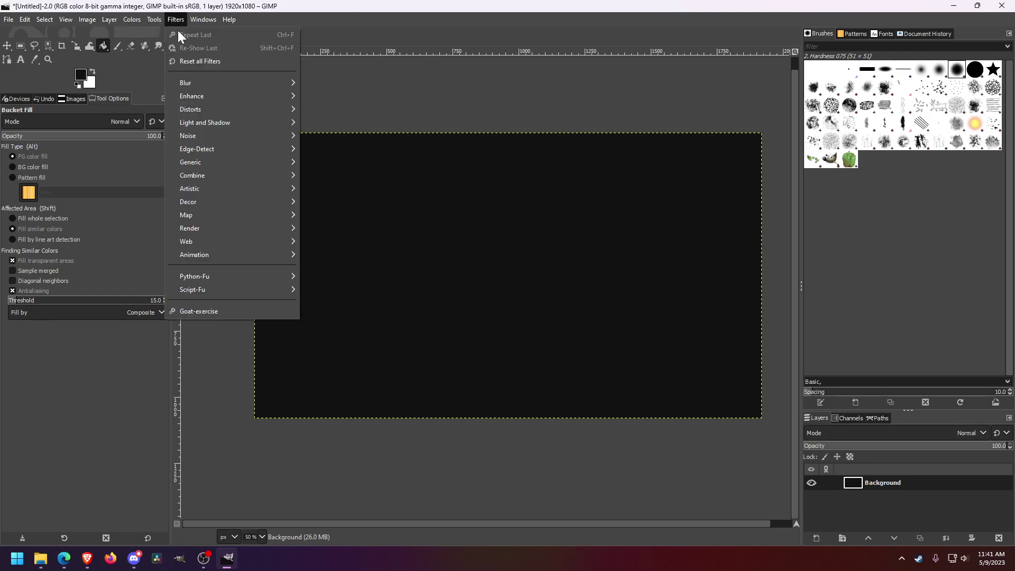
mouse_move(192, 83)
click(340, 95)
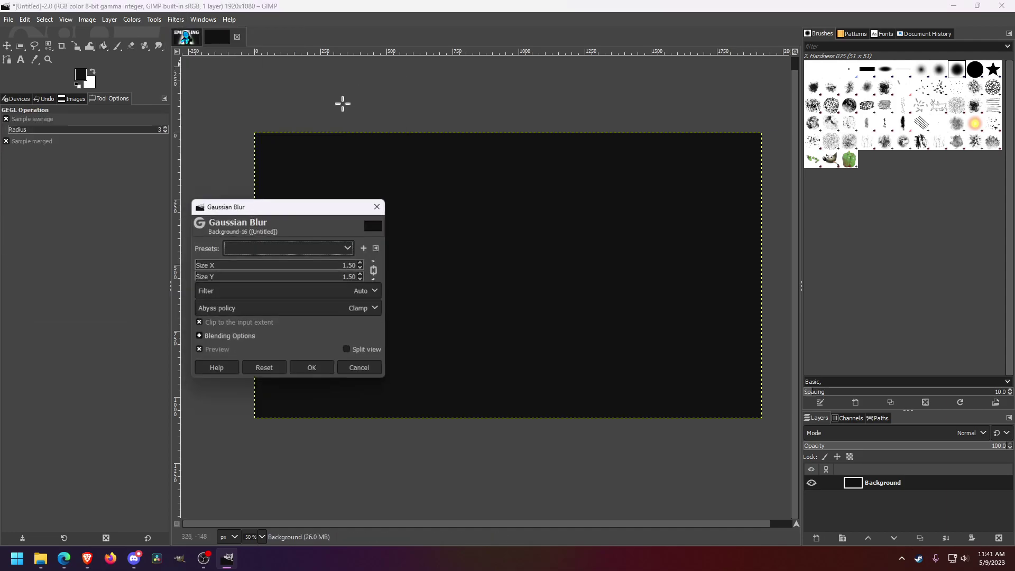
drag(289, 272, 42, 259)
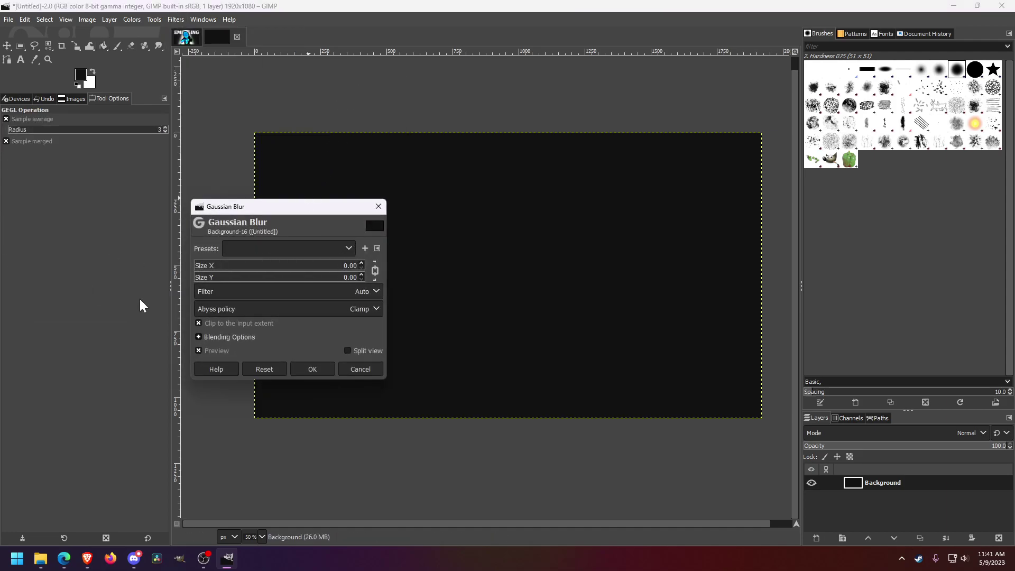
click(372, 368)
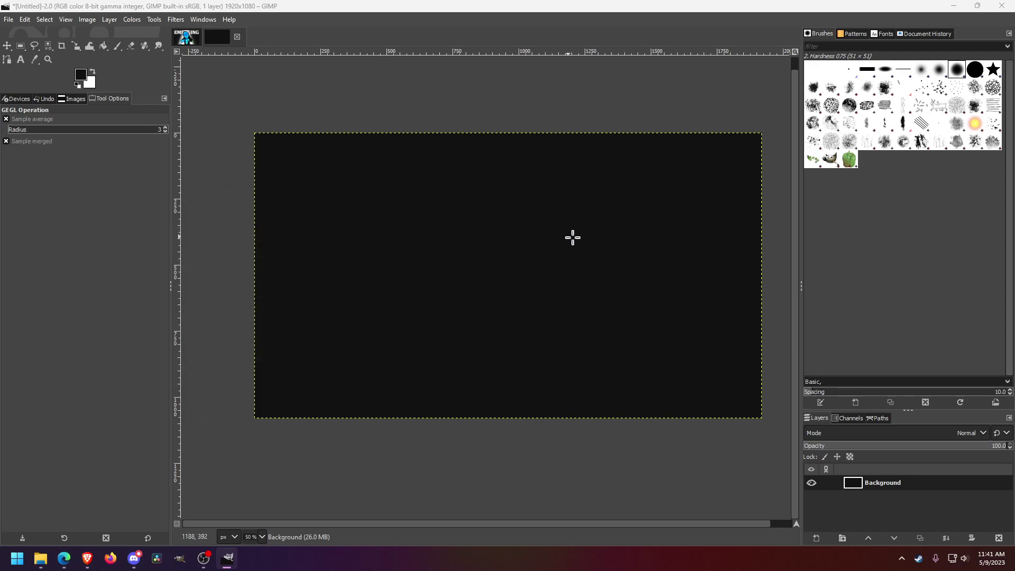
Step: Add two new transparent layers, then view the chapter10.xcf reference image again
scroll(572, 238, down, 2)
scroll(666, 252, up, 2)
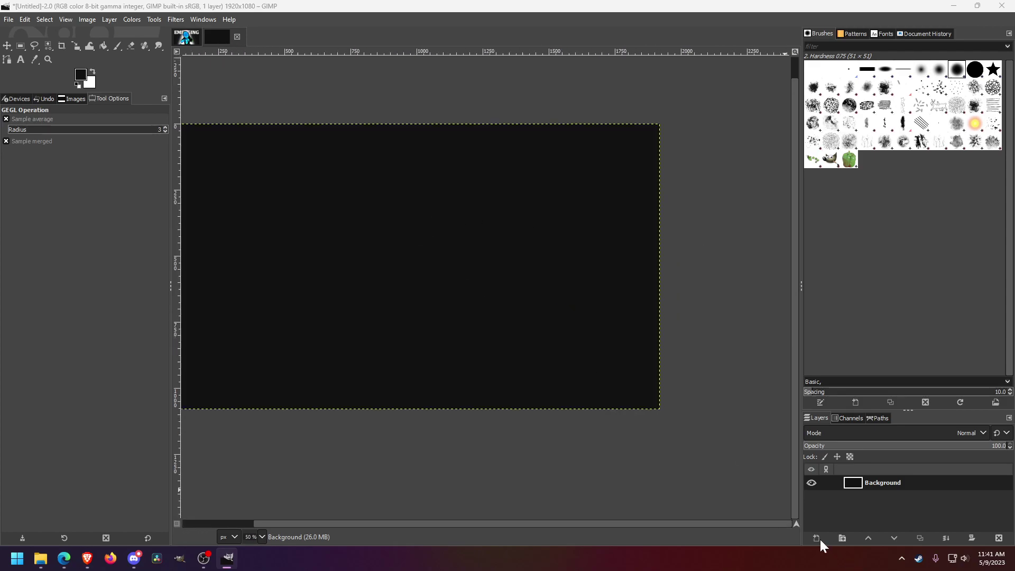
click(817, 538)
click(880, 528)
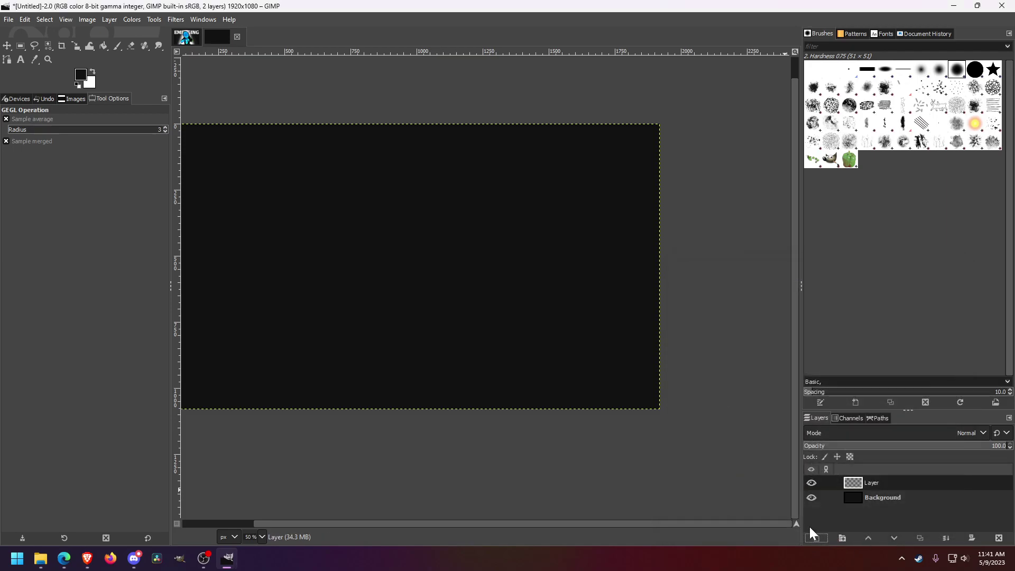
click(815, 538)
click(882, 528)
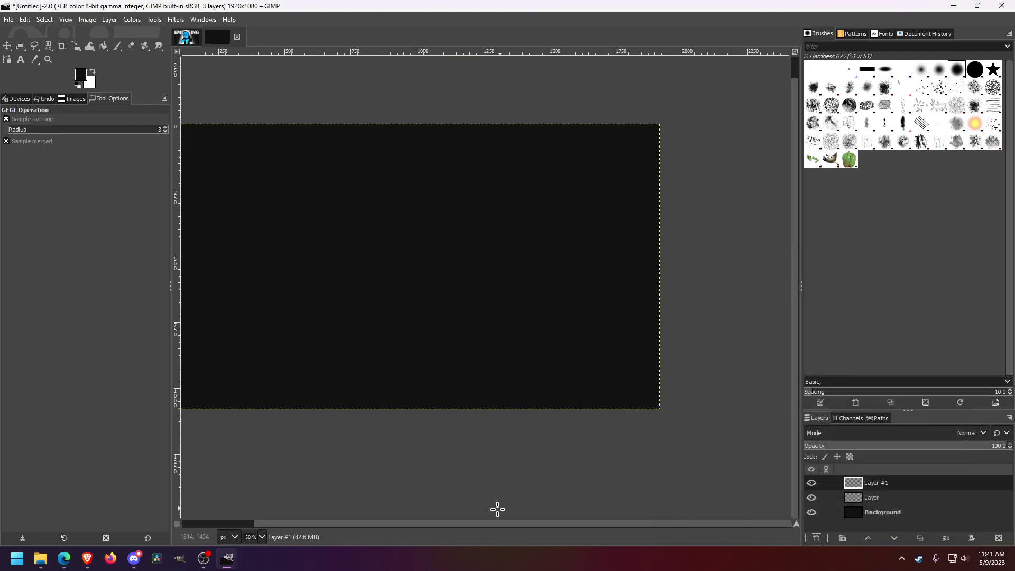
drag(340, 523, 281, 523)
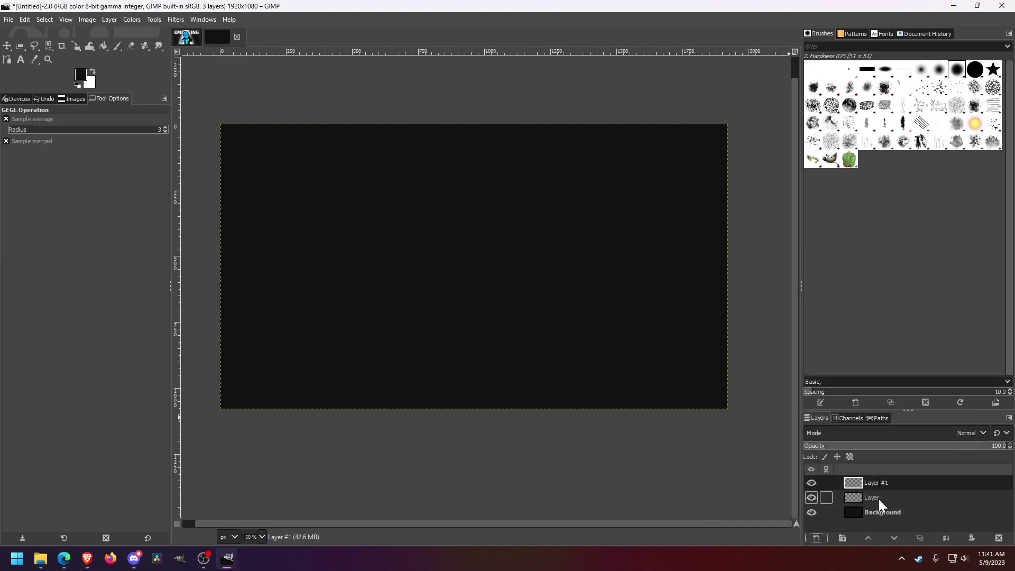
click(185, 38)
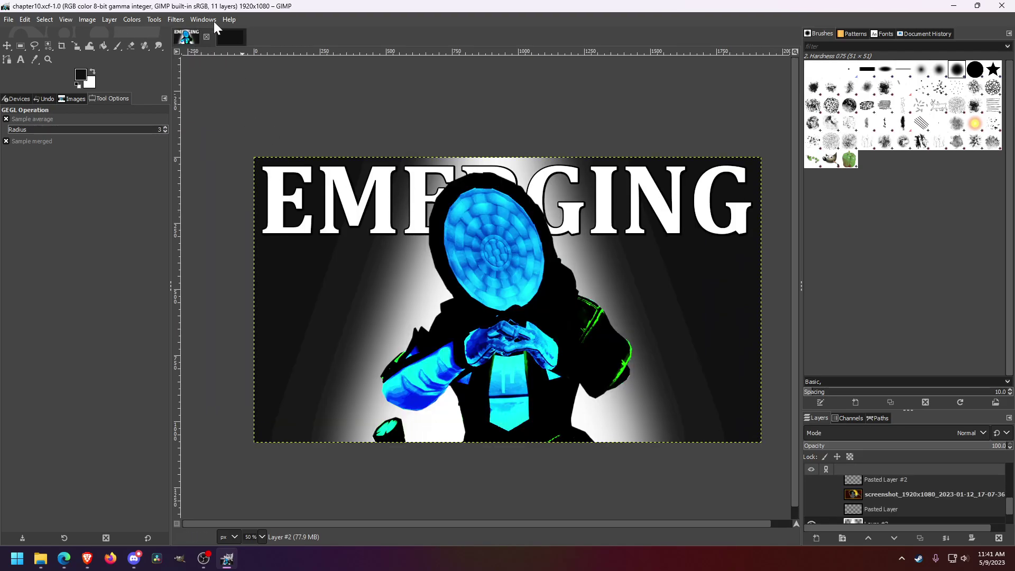
Step: On the untitled dark image, add a text layer reading 'EMERGING', fixing the typo
click(229, 37)
key(t)
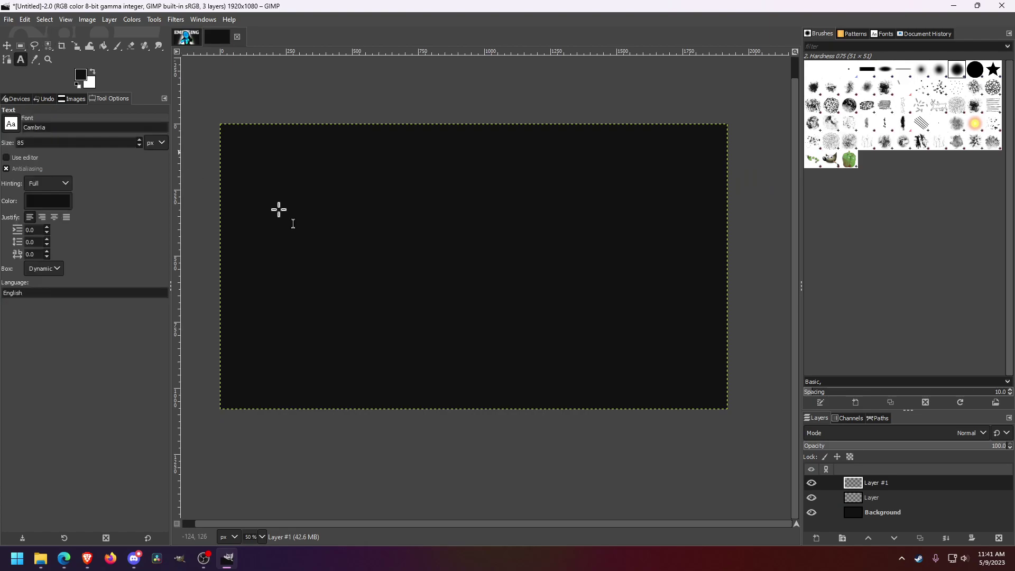
click(321, 166)
text(EMER)
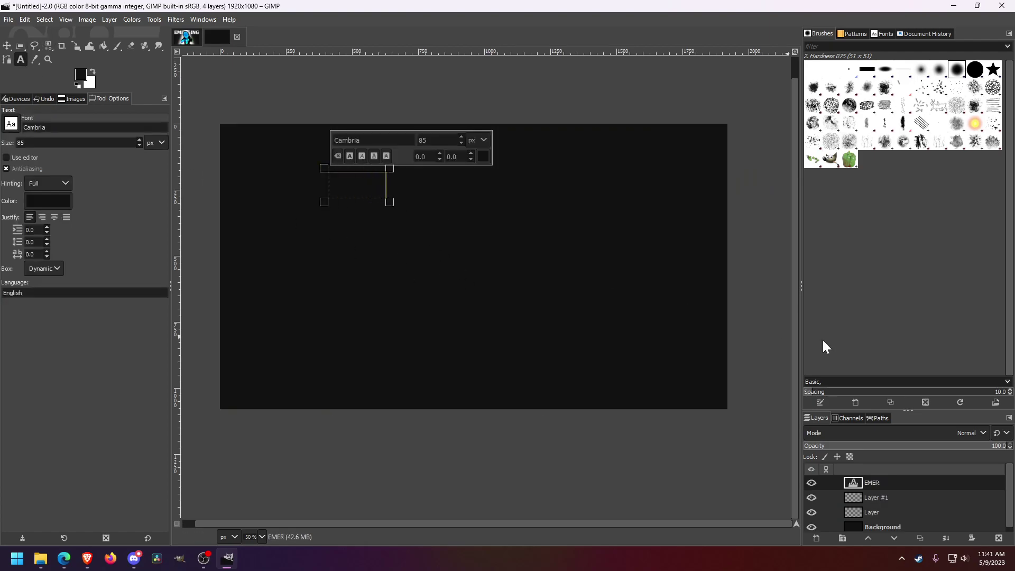
text(GIUNG)
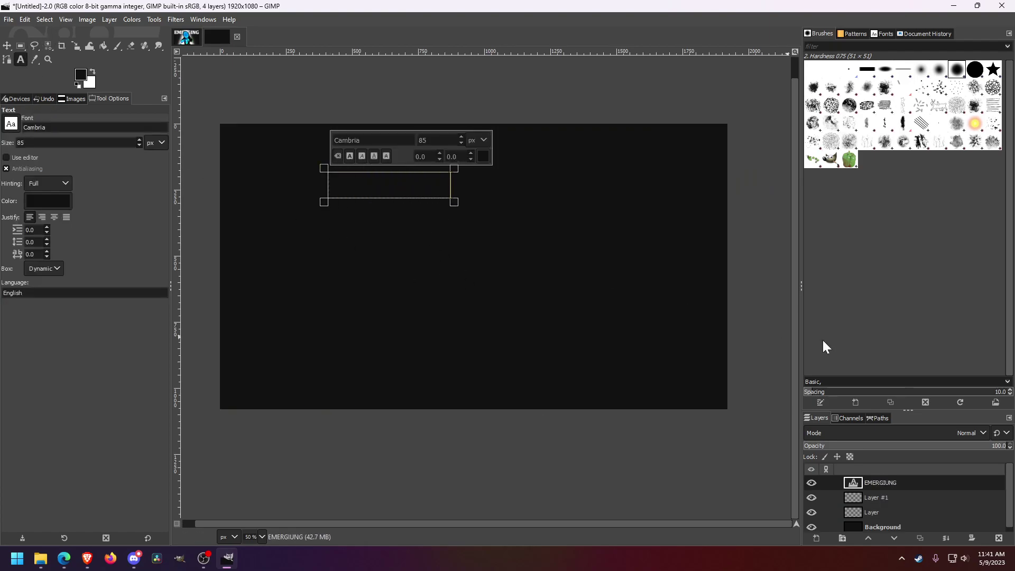
key(BackSpace)
key(BackSpace)
key(BackSpace)
text(NG)
Step: Make the EMERGING text white and enlarge it to about 322 px
click(482, 158)
drag(454, 155, 388, 105)
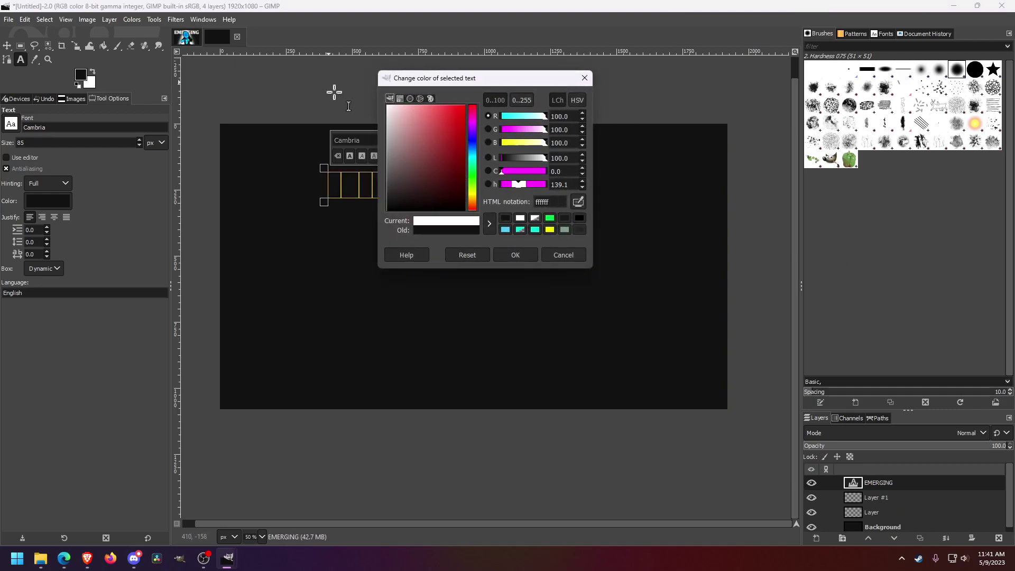
click(513, 255)
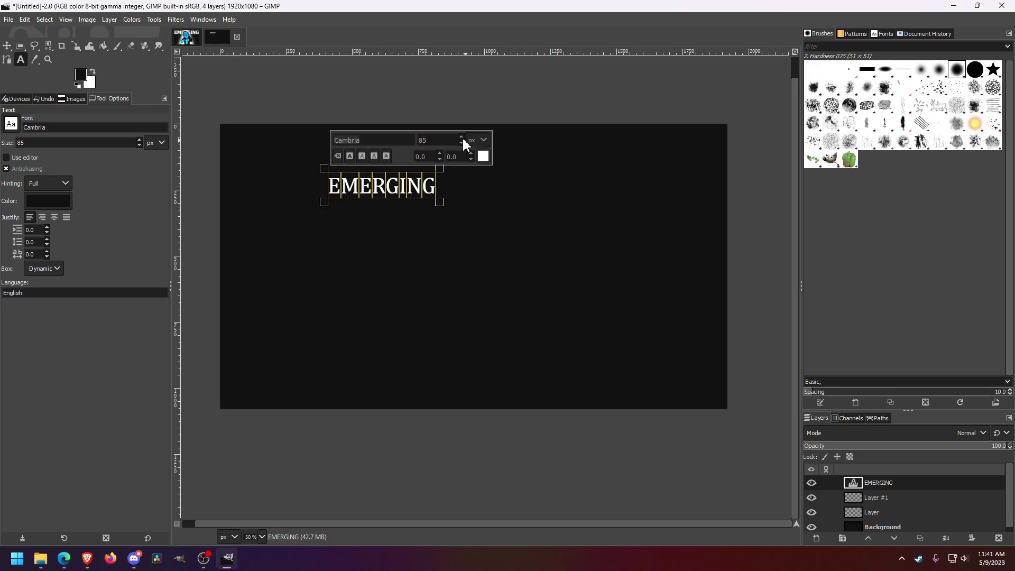
drag(460, 139, 461, 138)
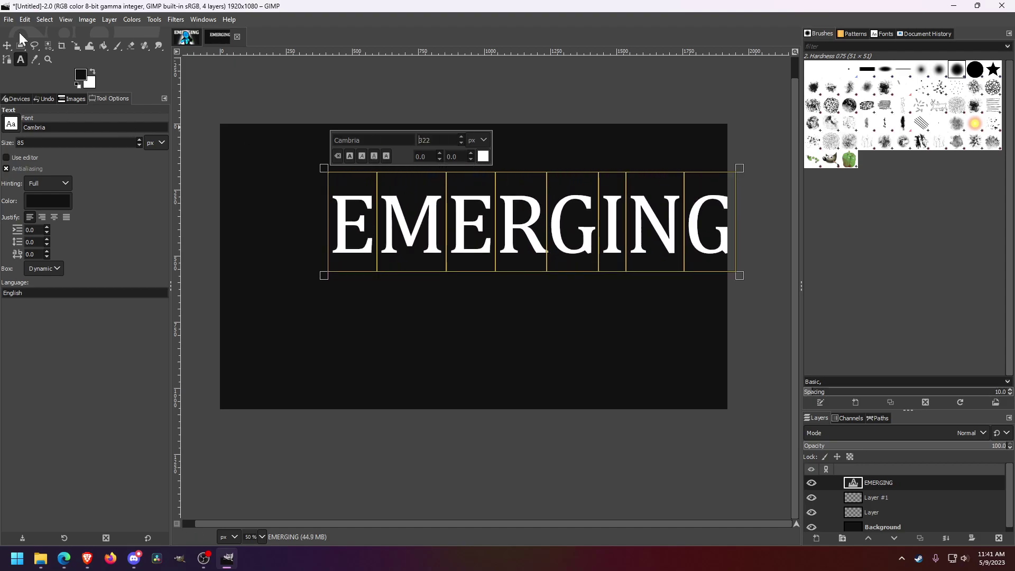
click(7, 46)
Step: Move the title layer up to the top-left of the canvas, undoing an accidental background shift
drag(390, 196, 351, 181)
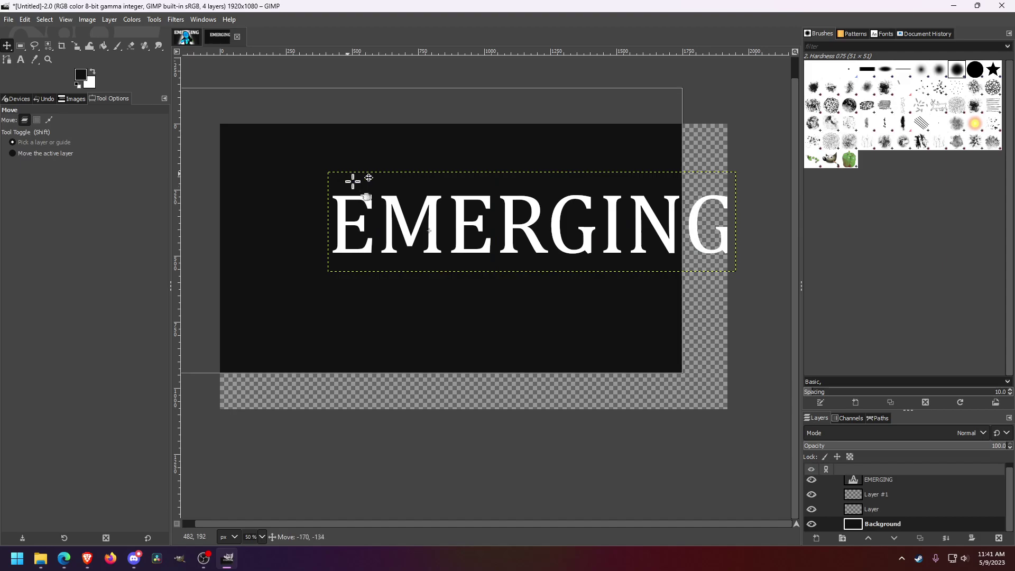
key(ctrl+z)
drag(407, 231, 309, 171)
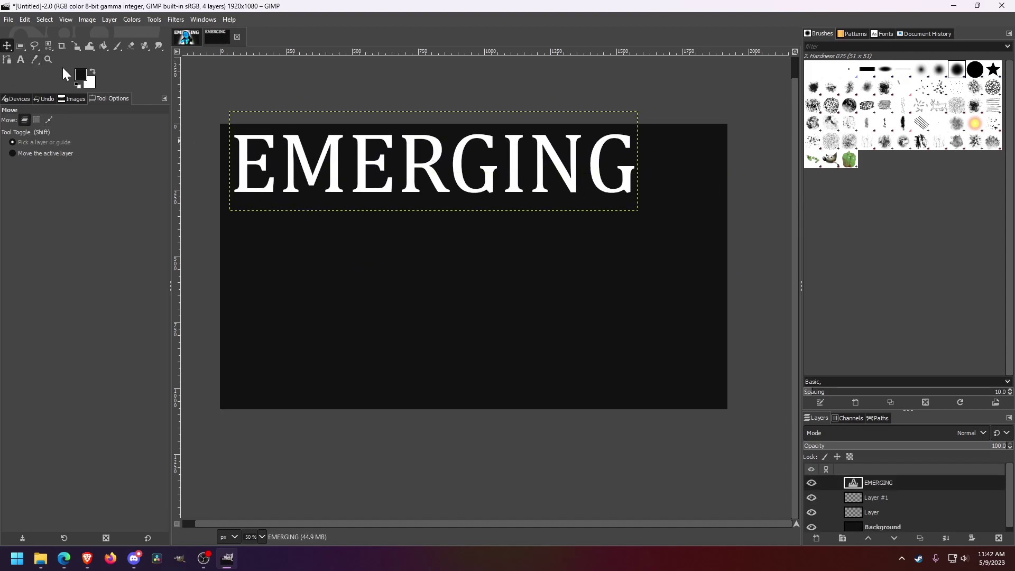
Step: Make the EMERGING title bold and raise its font size to 373
click(21, 59)
click(363, 172)
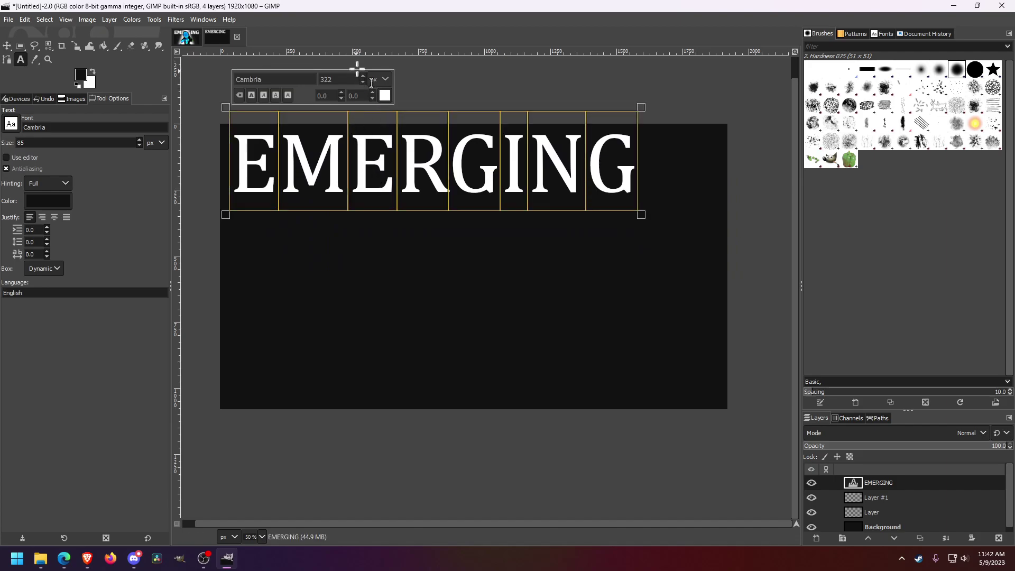
click(363, 77)
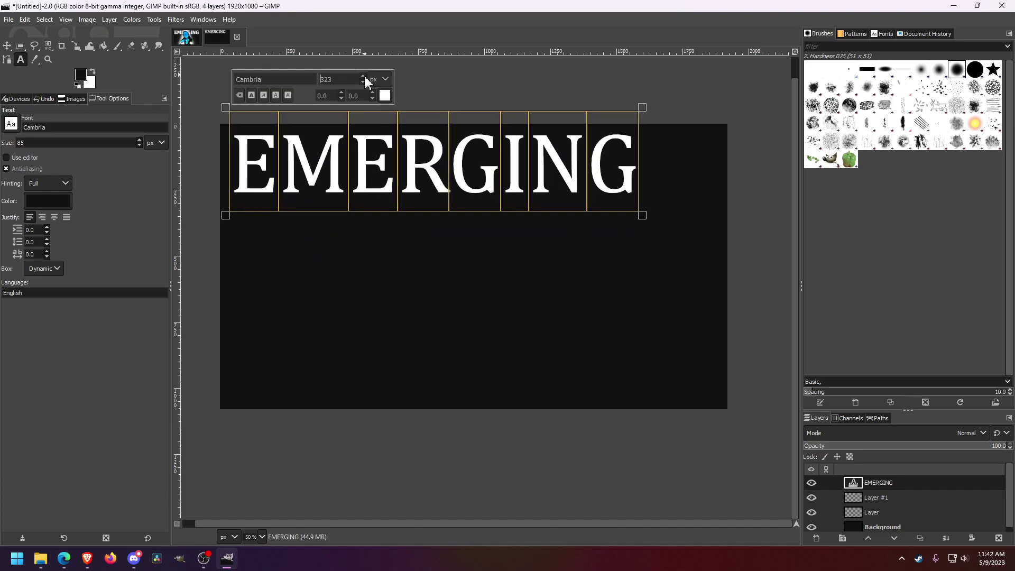
click(252, 97)
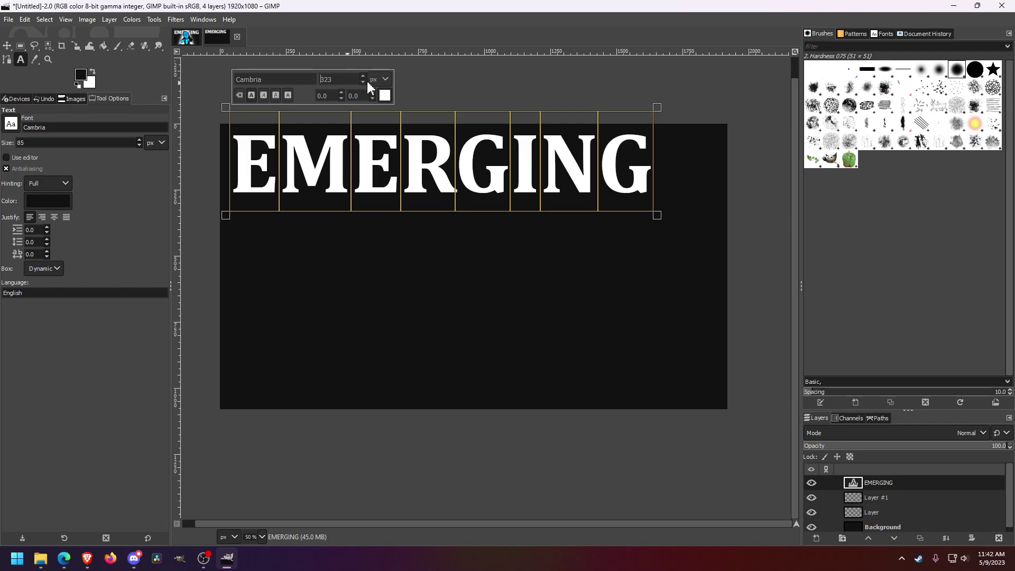
scroll(366, 78, up, 20)
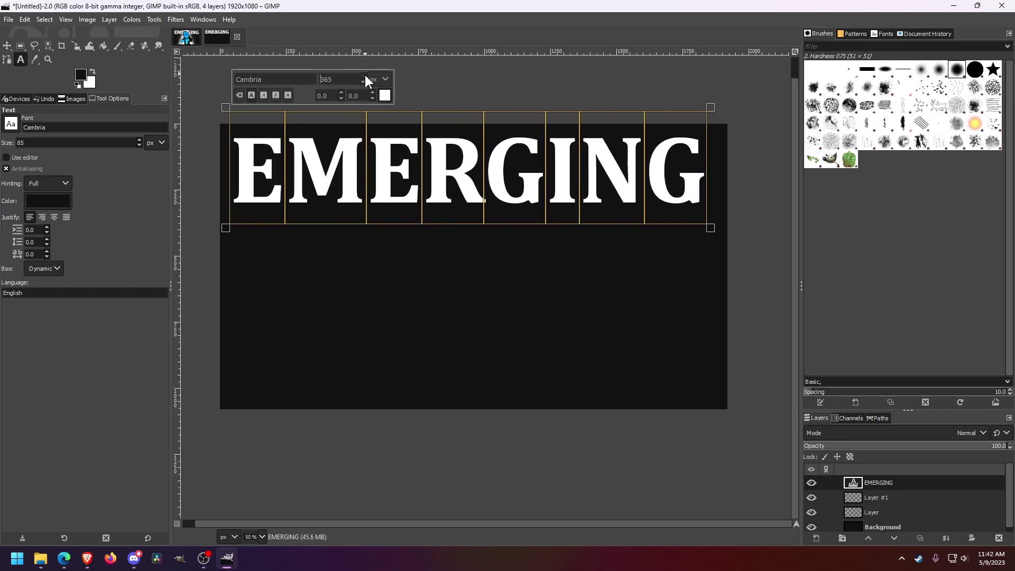
scroll(366, 78, up, 5)
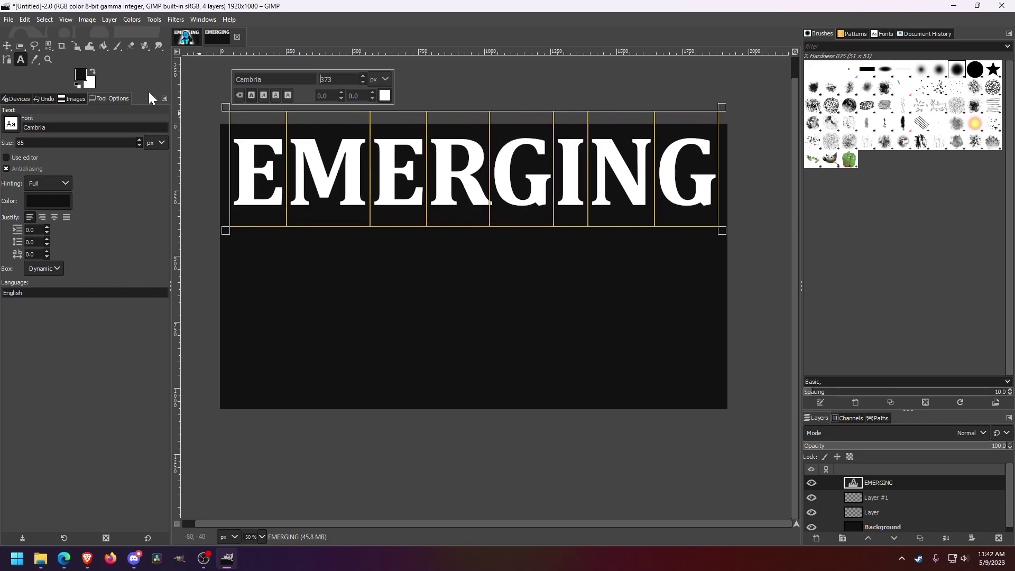
Step: Nudge the title into its final position across the top of the canvas
click(8, 46)
drag(320, 164, 321, 164)
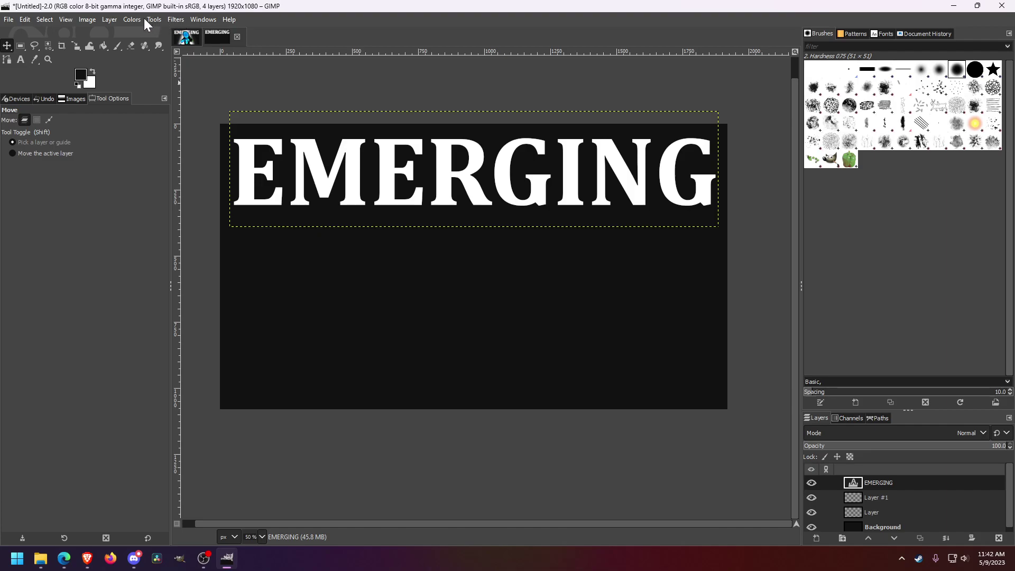
click(166, 19)
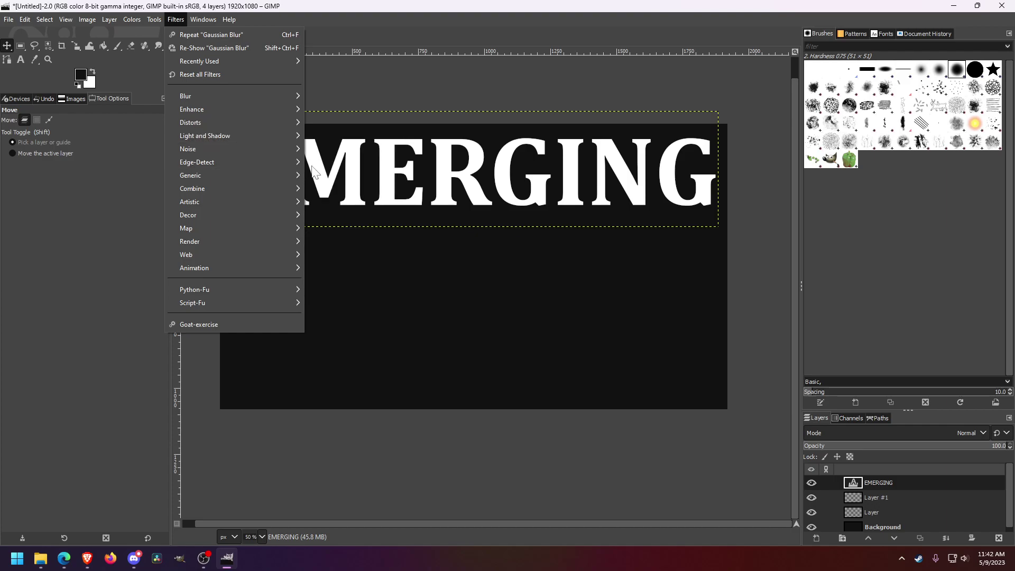
Step: Apply Drop Shadow's OUTLINE preset (grow radius 6, opacity 2.0) to edge the title in black
mouse_move(246, 137)
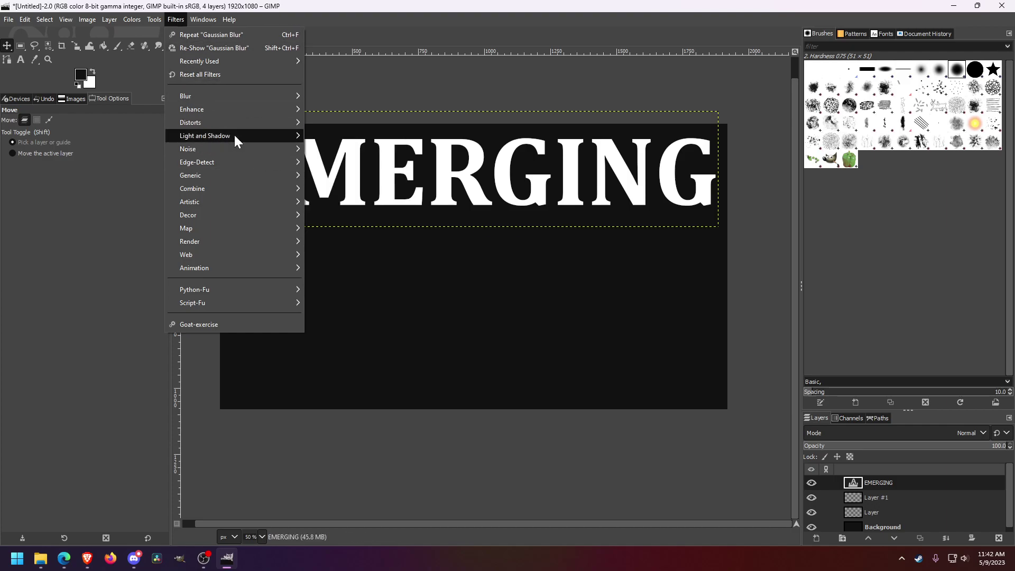
click(347, 223)
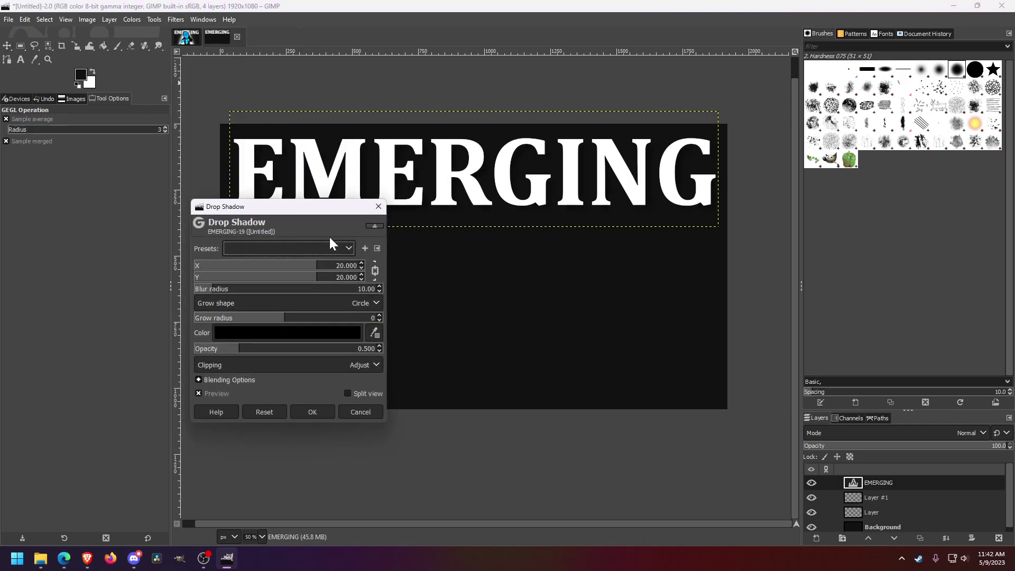
click(276, 252)
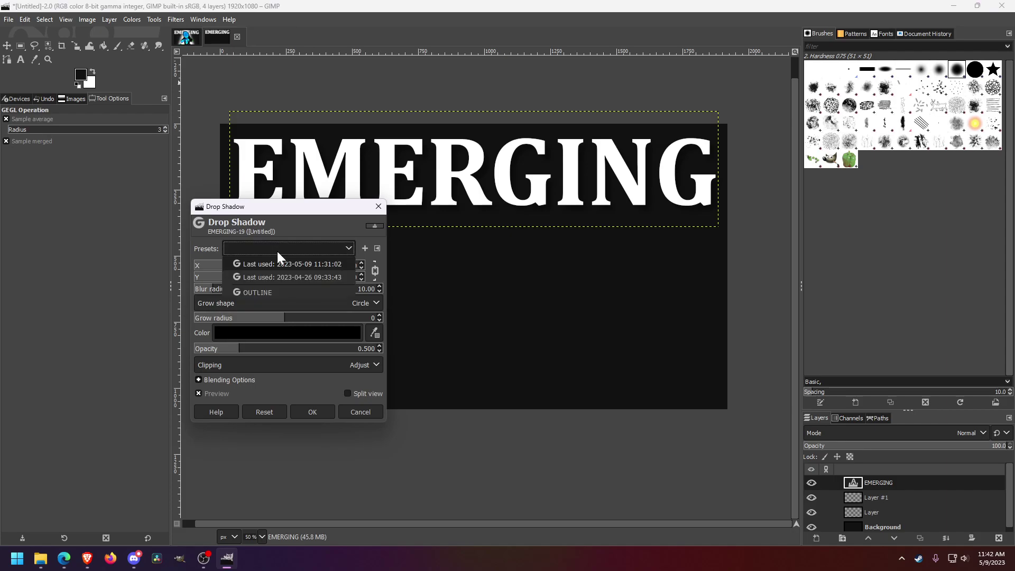
click(252, 293)
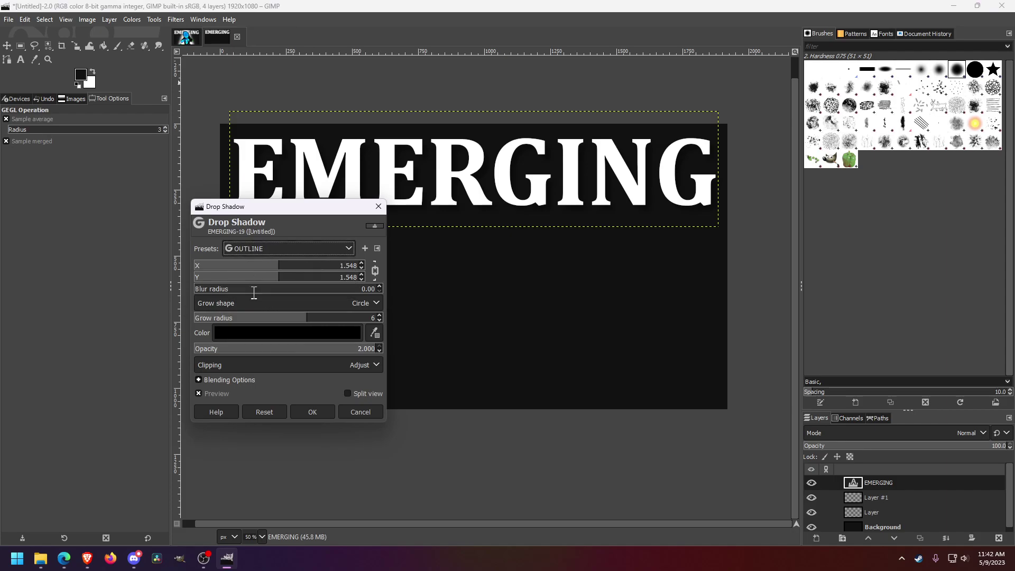
click(315, 416)
scroll(346, 222, up, 8)
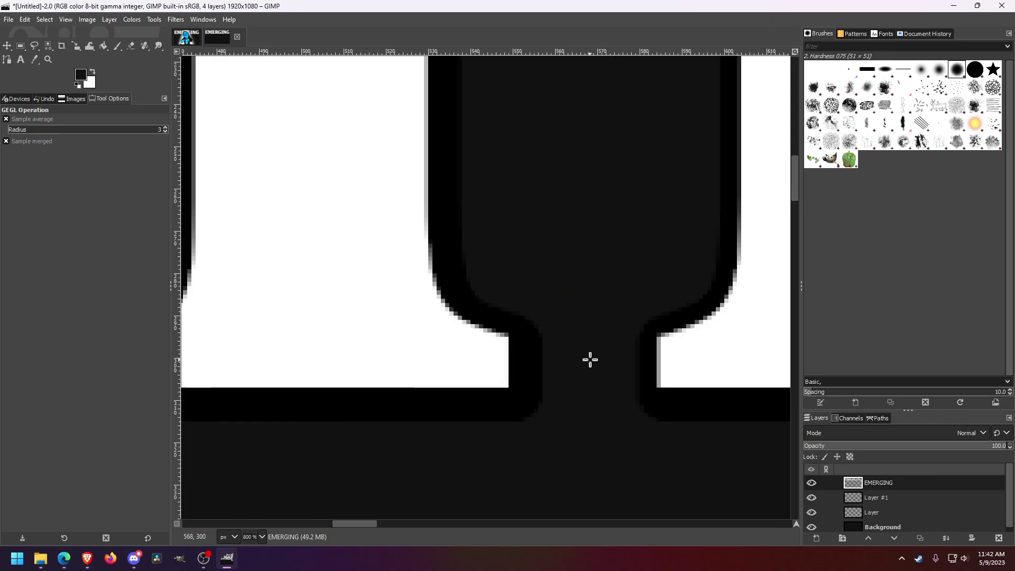
scroll(535, 350, down, 10)
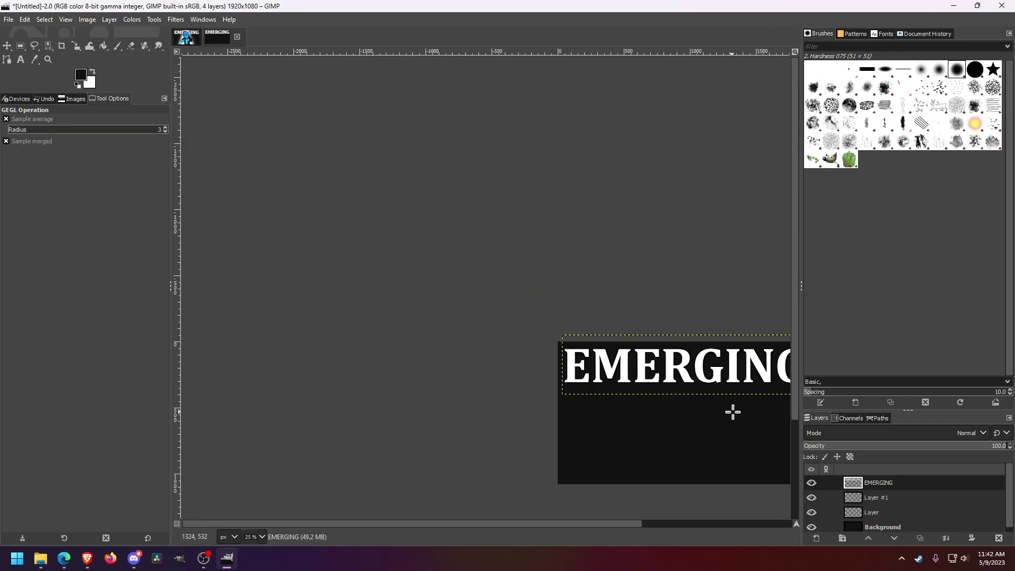
scroll(290, 248, down, 1)
scroll(247, 230, up, 1)
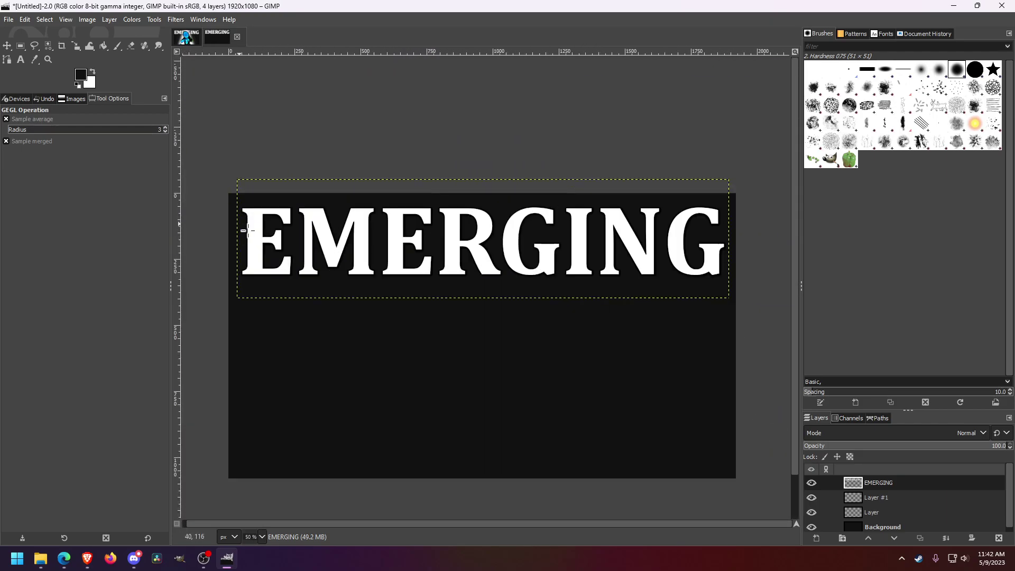
scroll(376, 283, up, 1)
scroll(334, 266, down, 1)
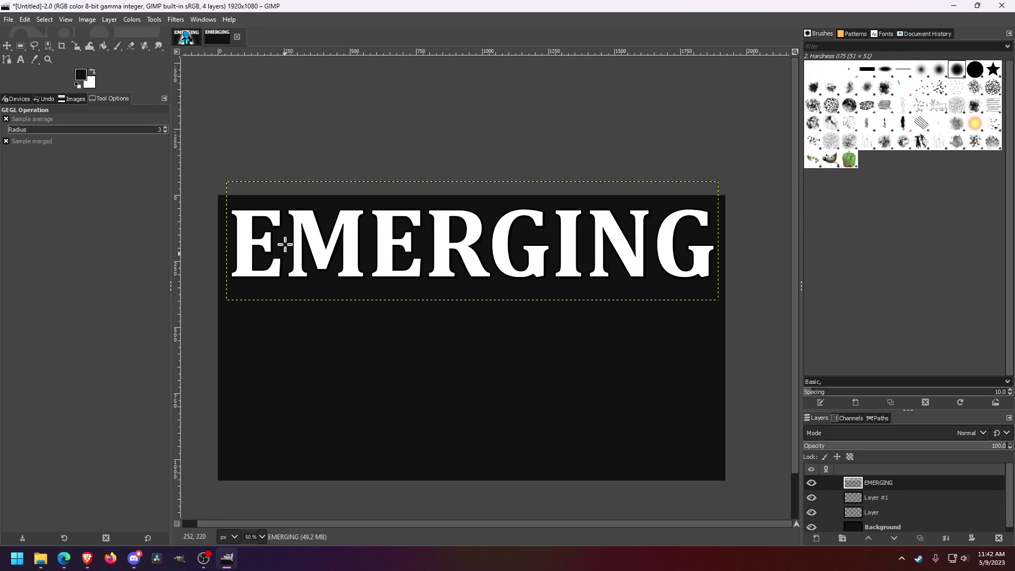
Step: Run Drop Shadow with the OUTLINE preset again to thicken the title's black edge
click(169, 20)
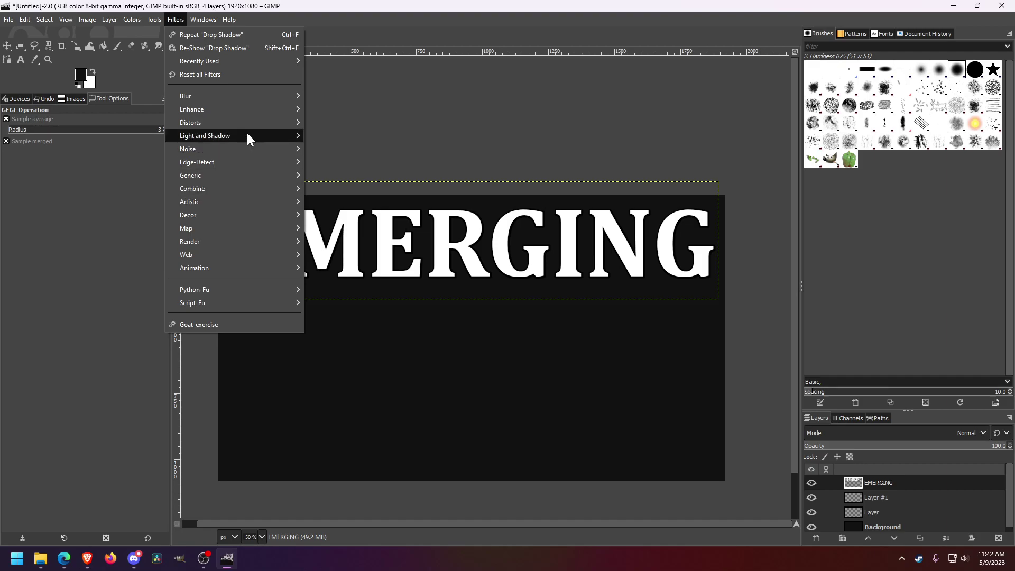
mouse_move(247, 135)
click(346, 233)
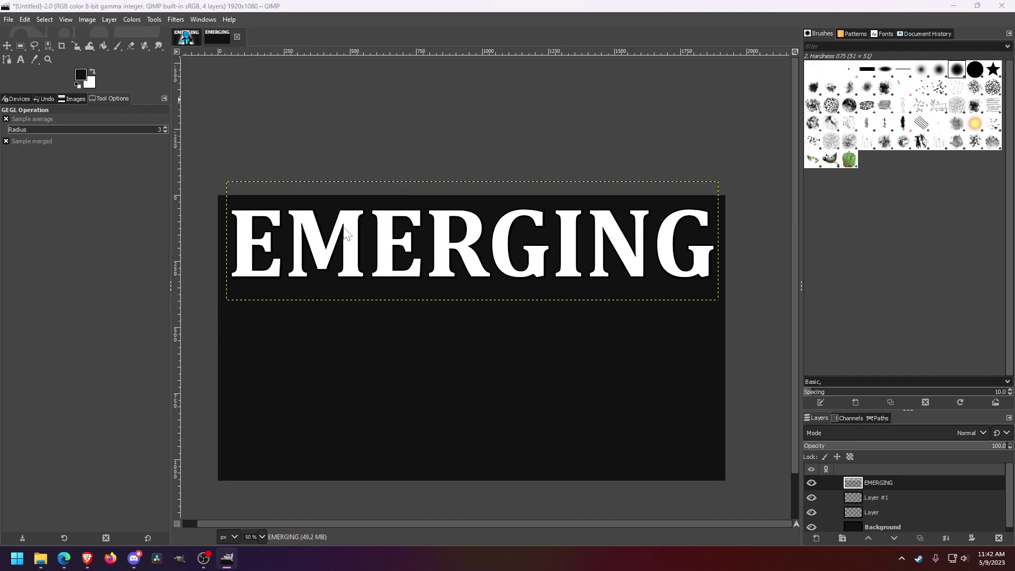
drag(286, 211, 351, 184)
click(328, 224)
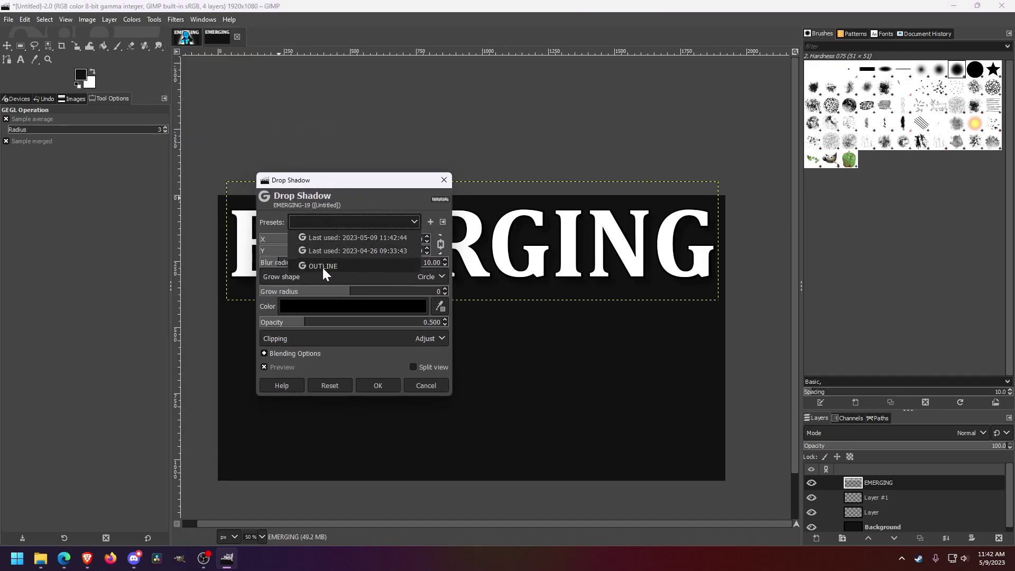
click(322, 264)
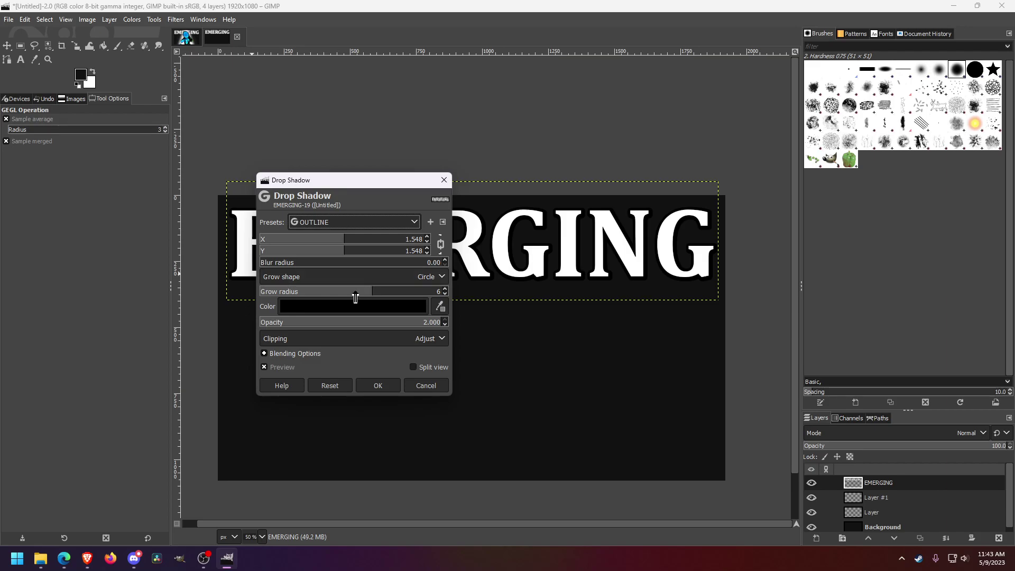
click(378, 385)
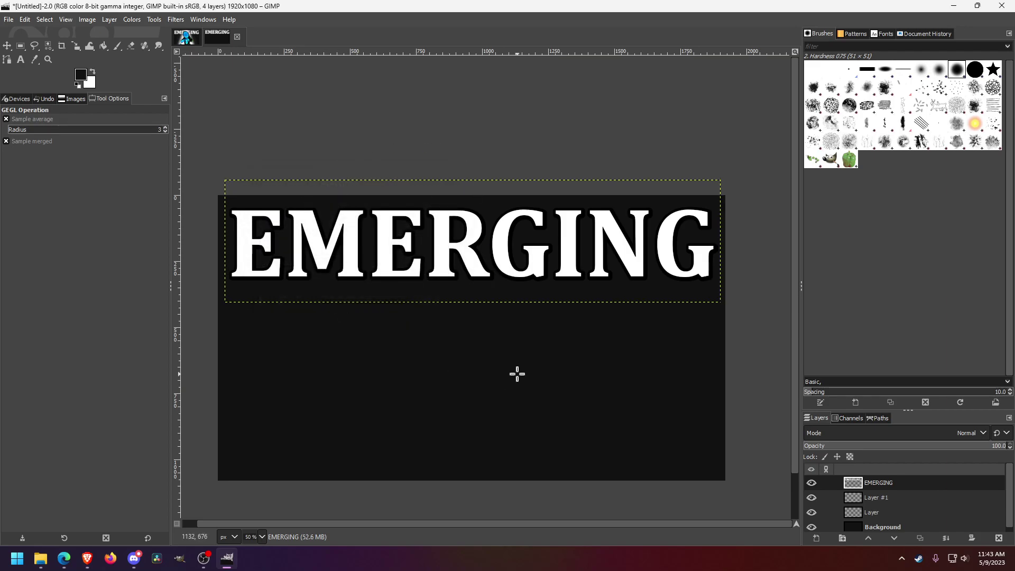
scroll(516, 372, down, 4)
scroll(423, 373, up, 5)
scroll(449, 367, down, 1)
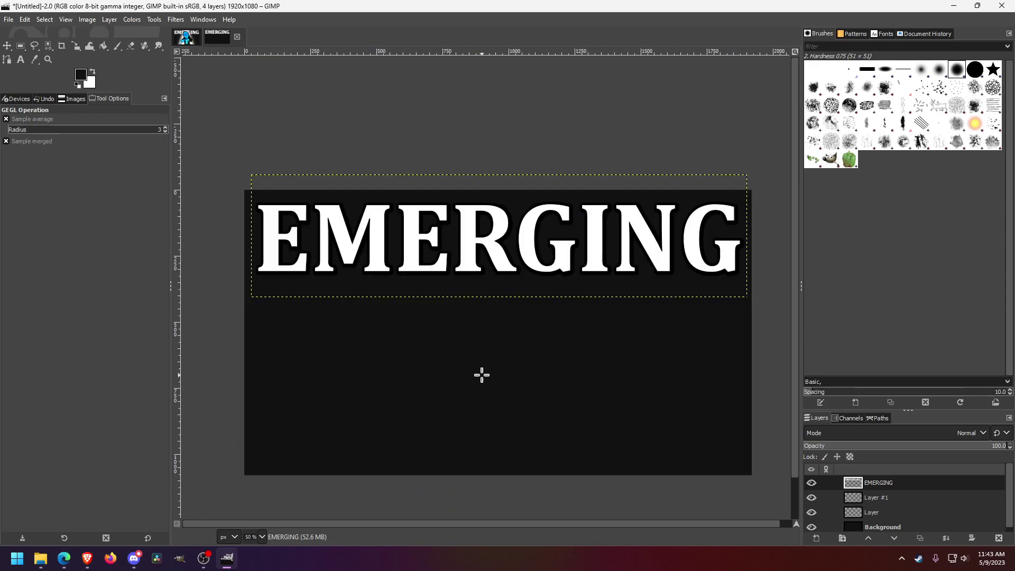
click(44, 20)
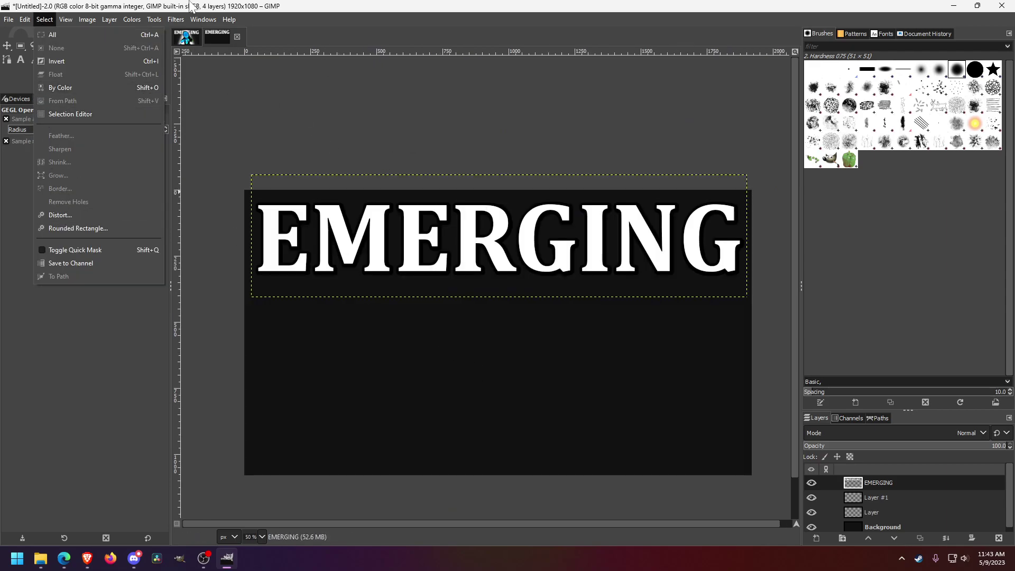
click(192, 6)
scroll(518, 306, down, 3)
scroll(504, 327, up, 3)
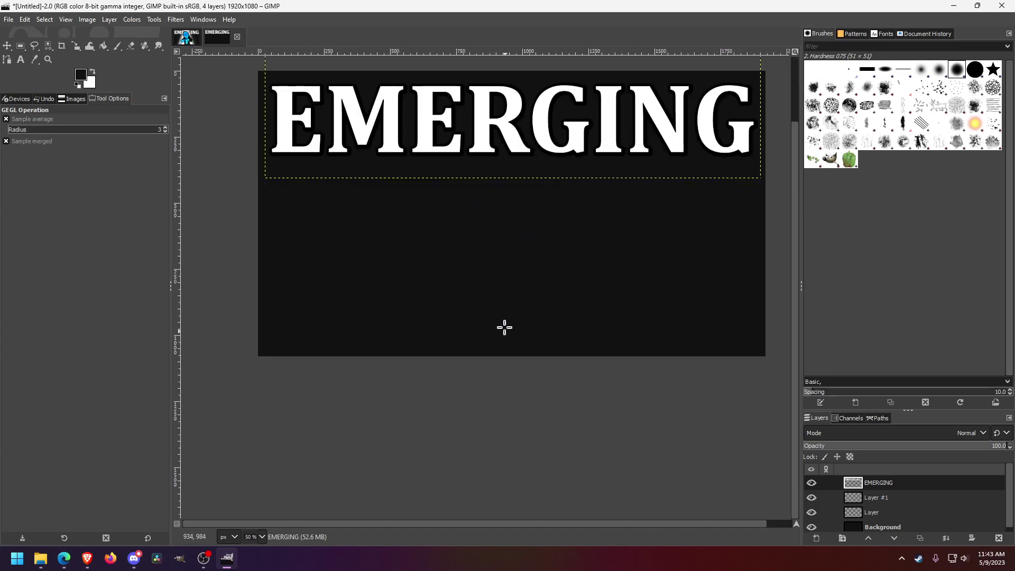
scroll(517, 256, down, 1)
scroll(517, 256, up, 1)
click(186, 37)
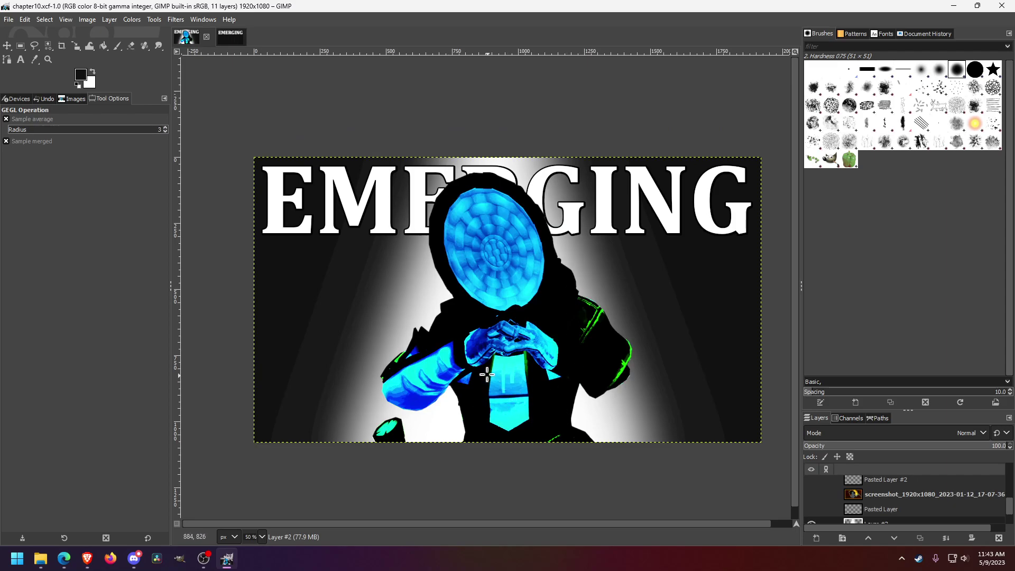
click(223, 34)
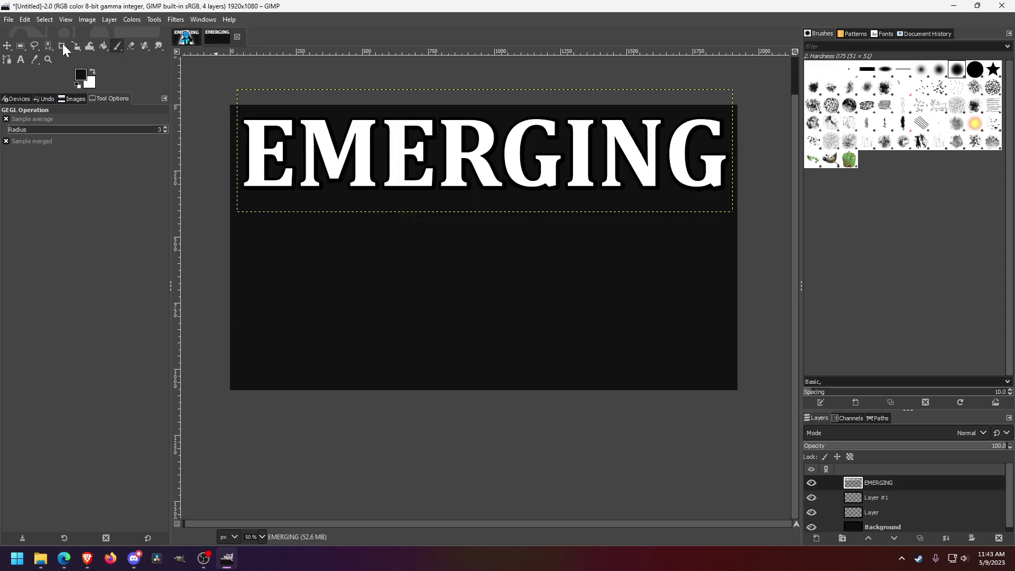
click(8, 20)
key(Escape)
click(41, 561)
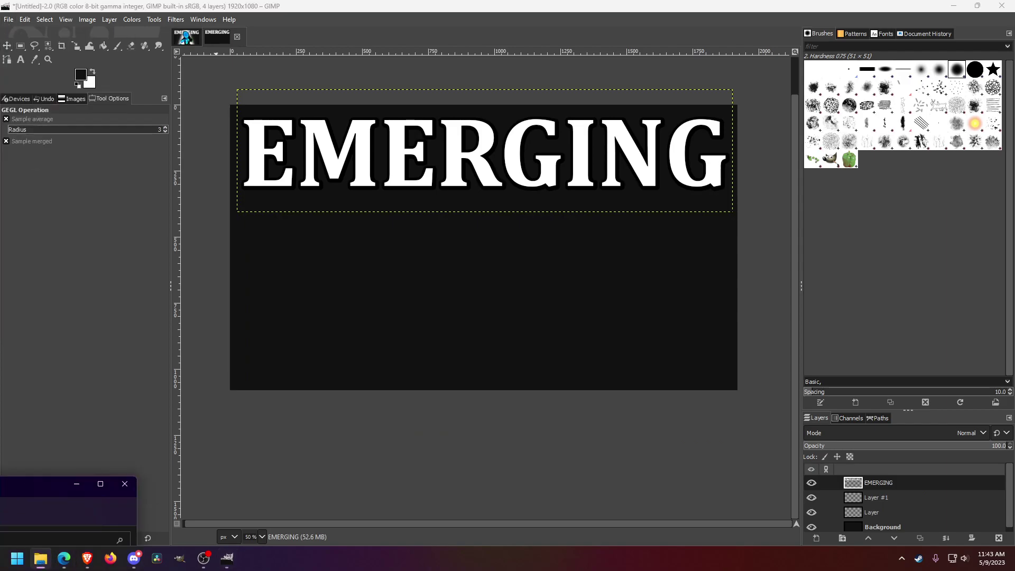
Step: Find and preview screenshot_1920x1080_2022-10-12_17-36-36.png in Screenshots, then close the preview
scroll(432, 331, down, 10)
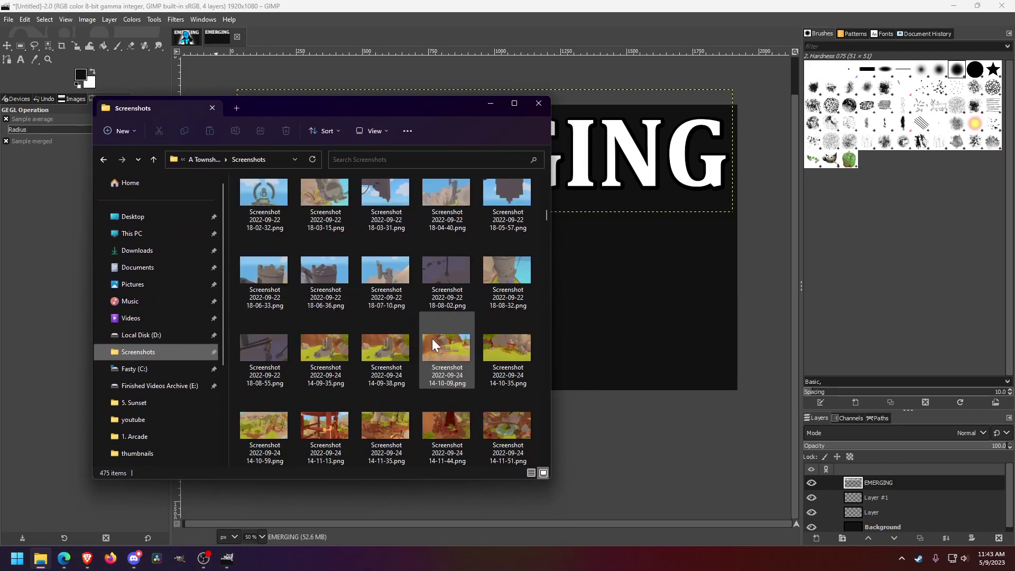
scroll(432, 339, down, 15)
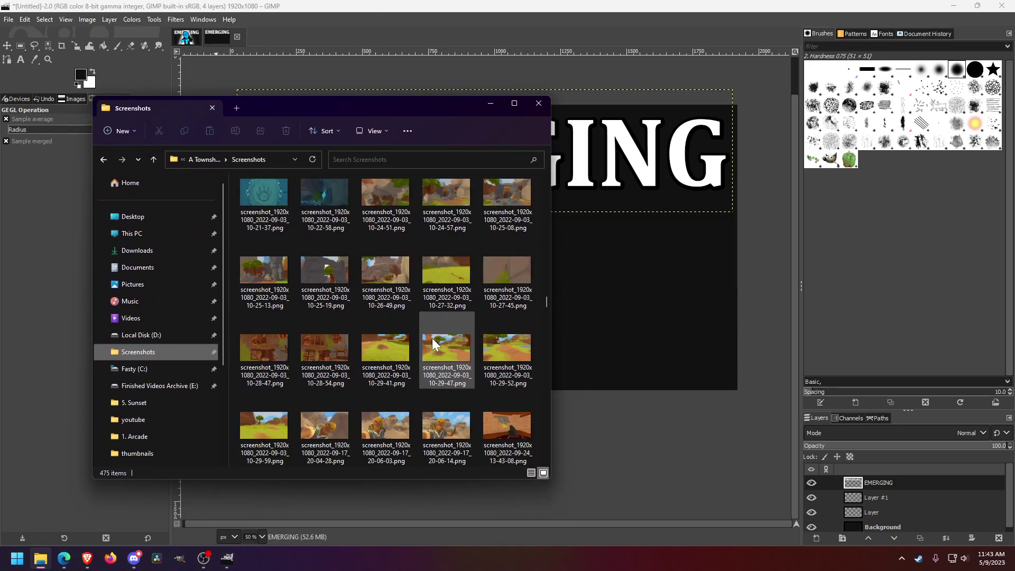
scroll(430, 350, up, 10)
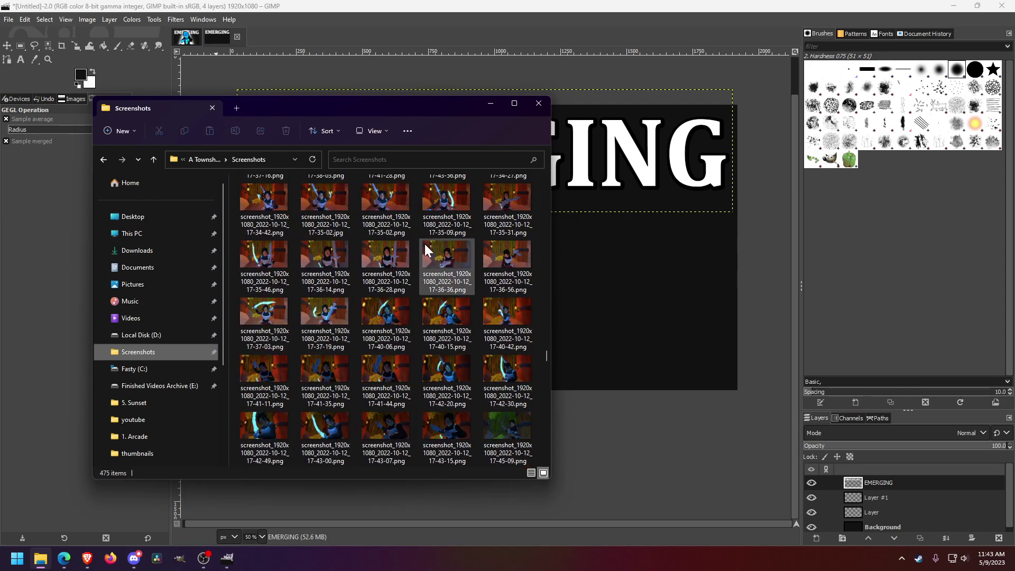
double_click(434, 257)
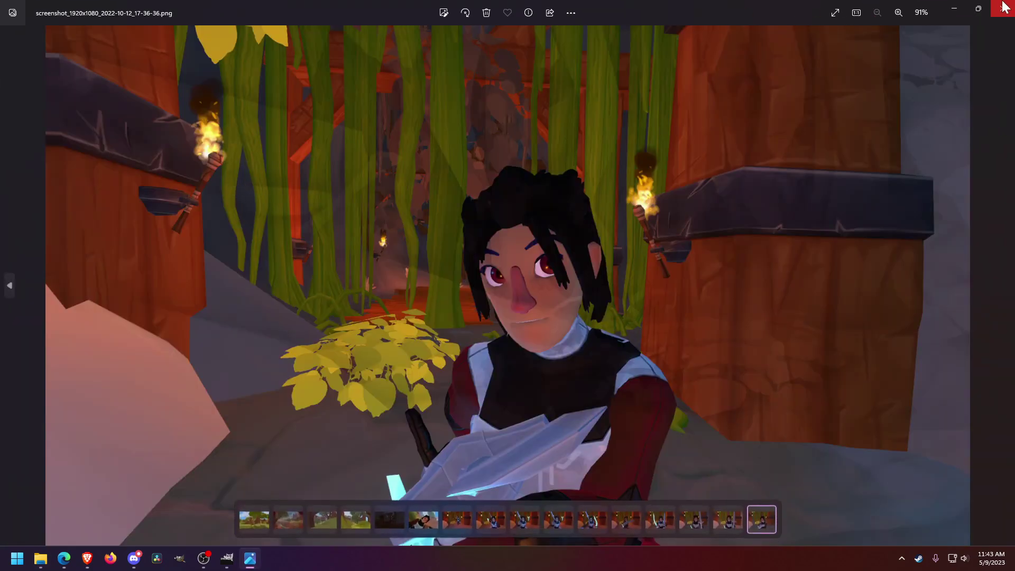
click(1003, 8)
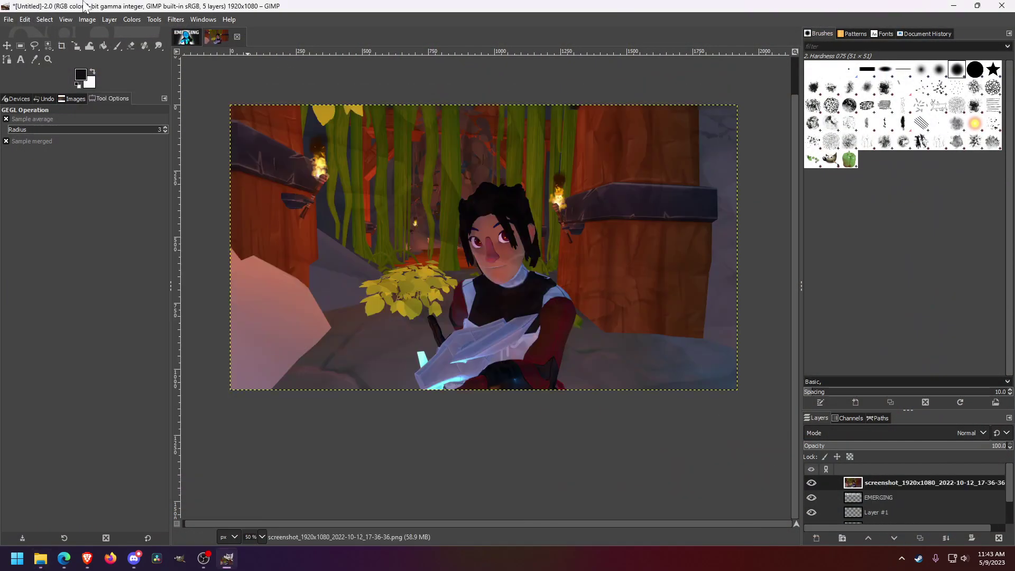
Step: Pick the freehand selection tool and reveal its grouped selection tools
click(30, 45)
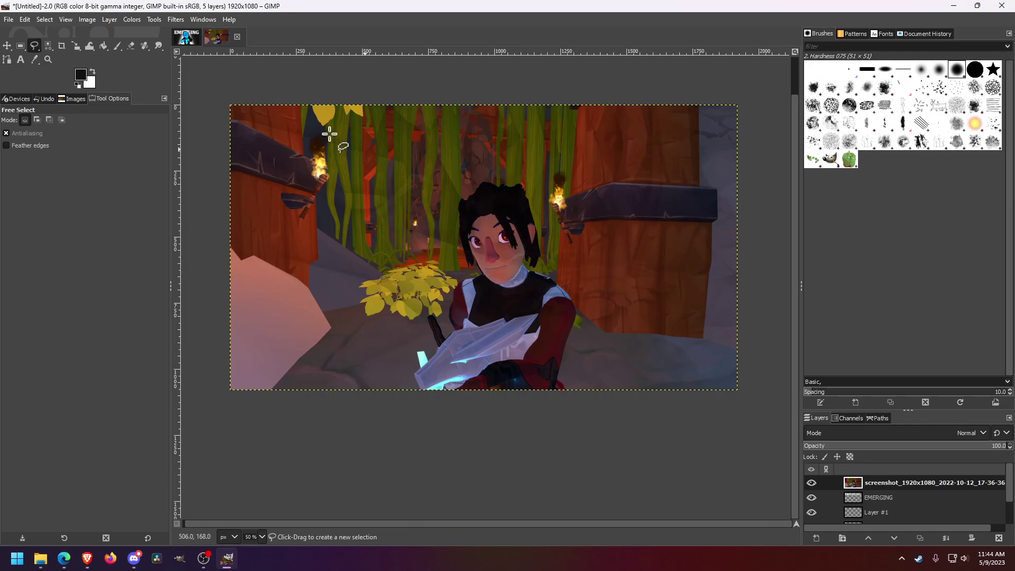
click(36, 47)
scroll(465, 367, up, 2)
scroll(453, 396, down, 3)
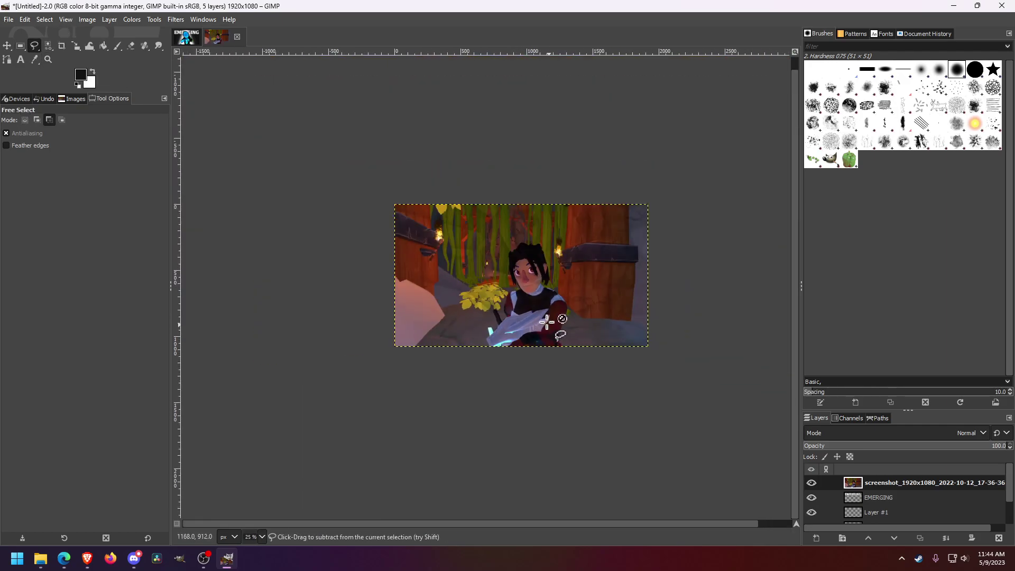
scroll(544, 324, up, 3)
scroll(571, 301, down, 2)
scroll(454, 469, up, 2)
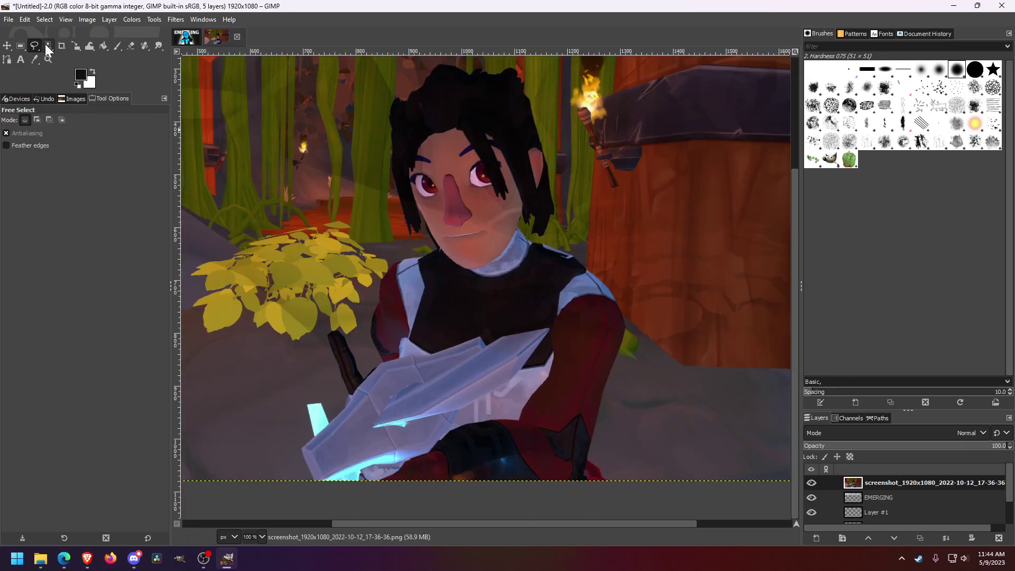
Step: Try selecting the background by colour at threshold 57.9, cut it, then undo the cut
click(47, 44)
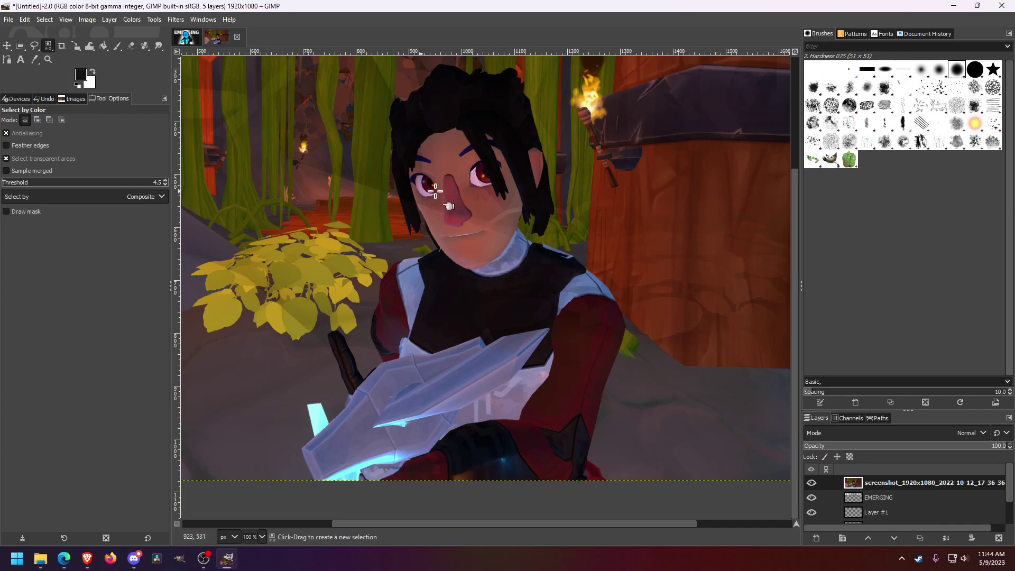
scroll(671, 235, down, 1)
ctrl+click(671, 235)
scroll(671, 235, down, 2)
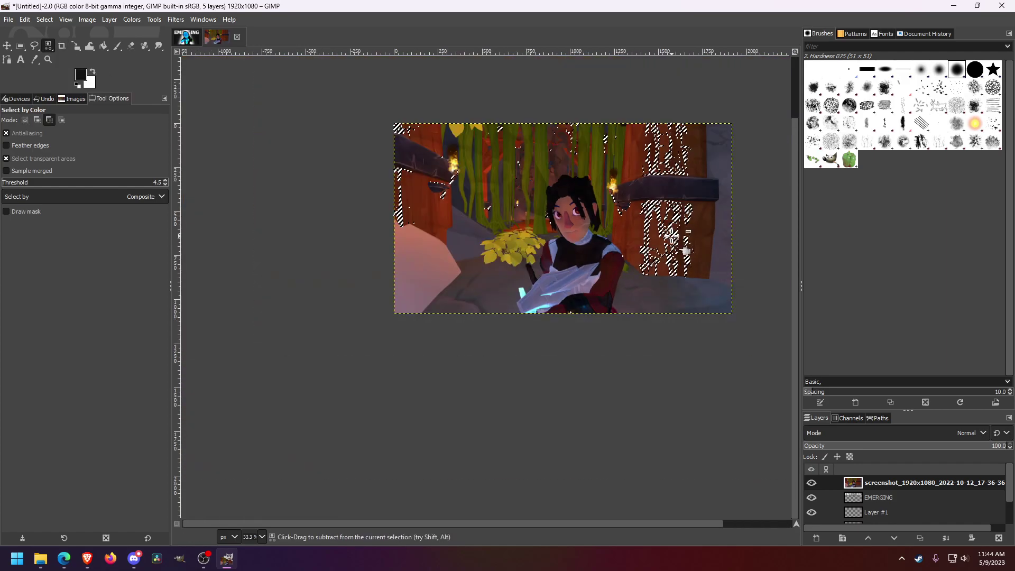
key(1)
click(19, 182)
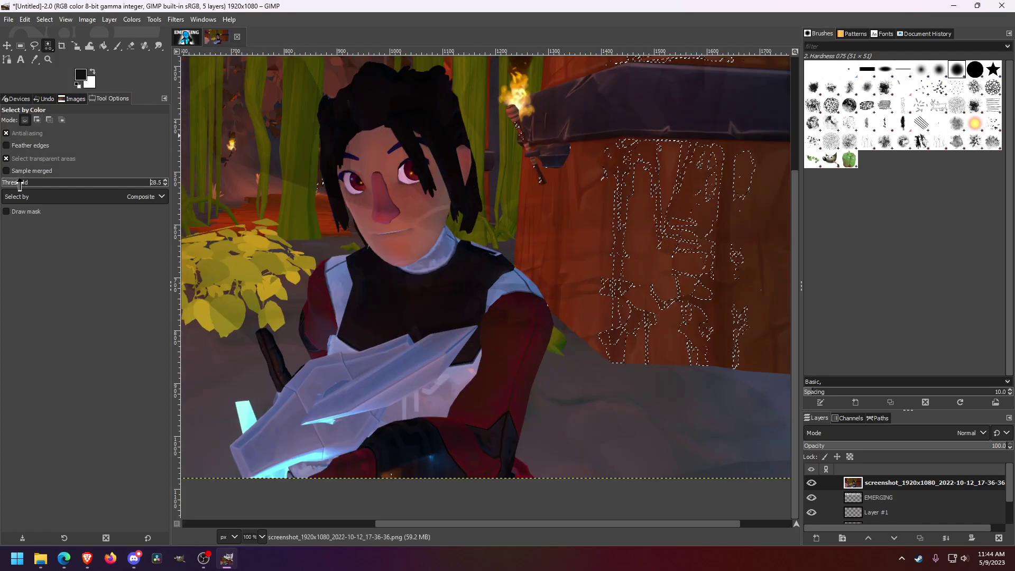
drag(19, 182, 37, 182)
ctrl+click(652, 255)
scroll(651, 257, down, 2)
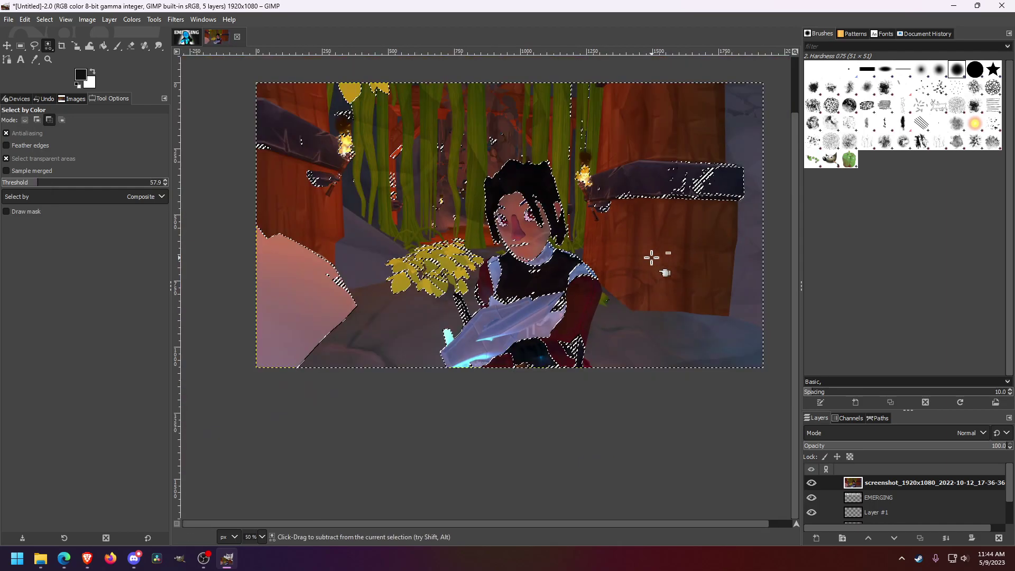
key(ctrl+x)
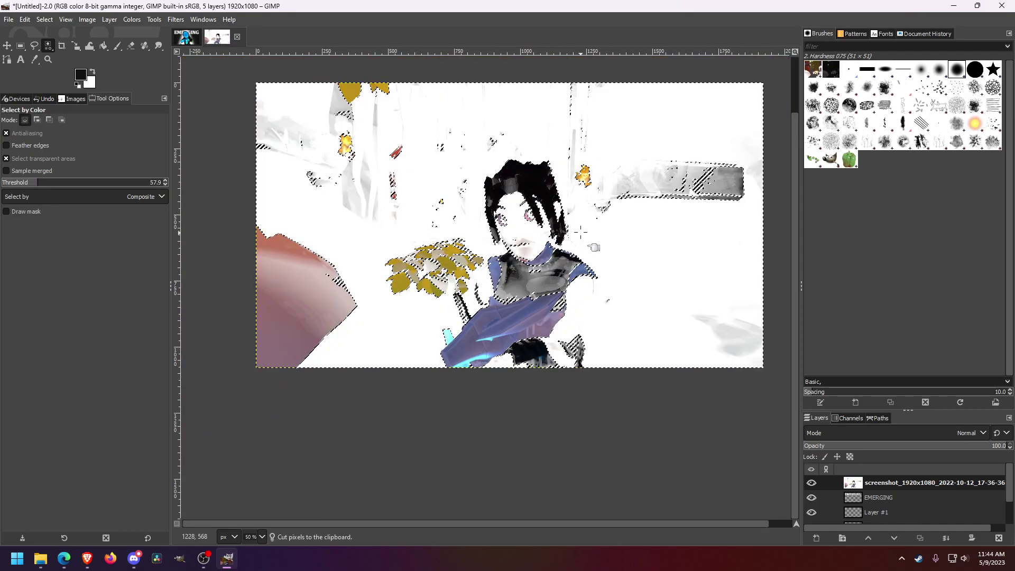
key(ctrl+z)
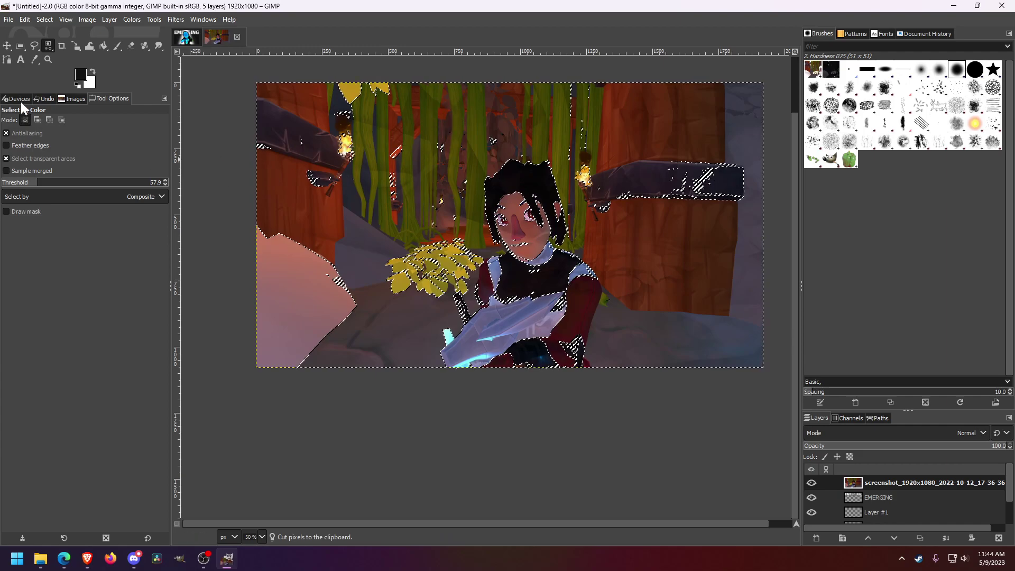
Step: With Fuzzy Select, select the character's lower face and chin
mouse_move(50, 47)
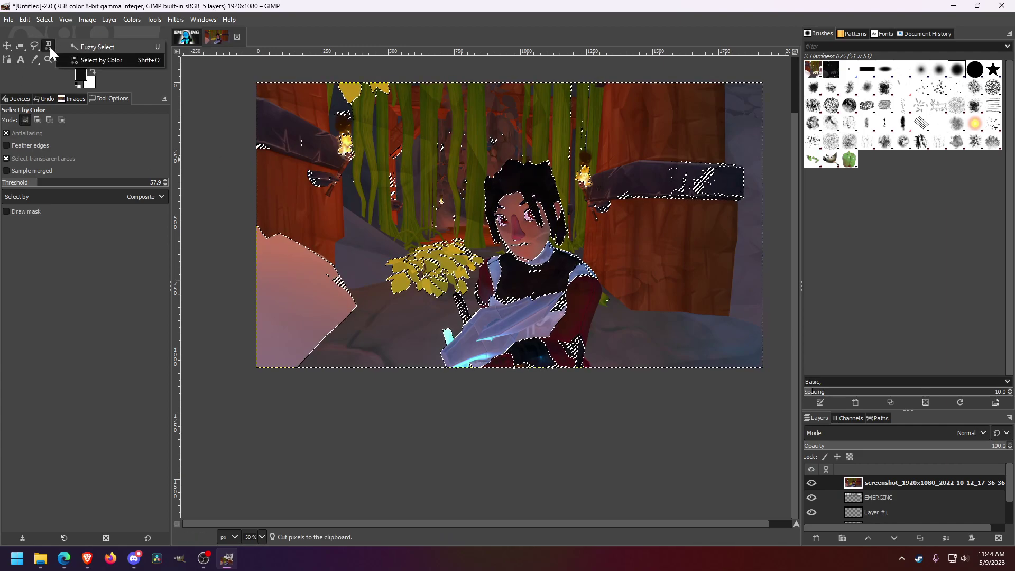
click(109, 48)
click(549, 281)
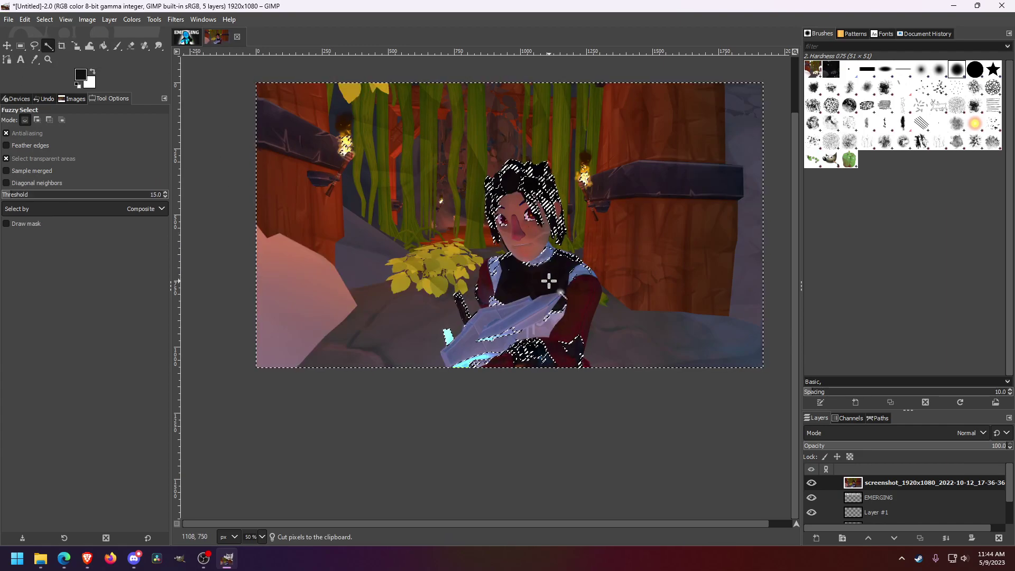
key(ctrl+z)
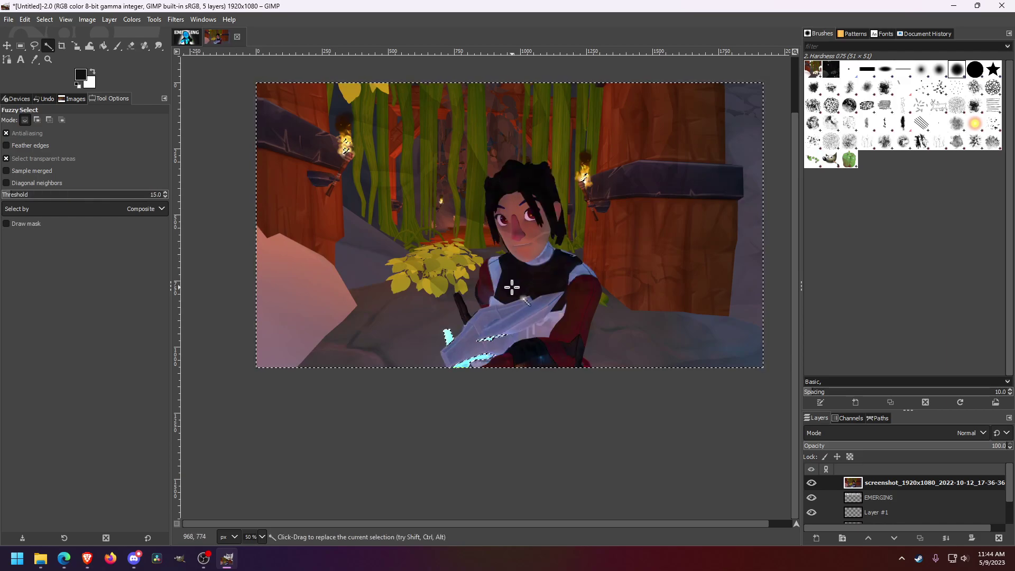
click(517, 226)
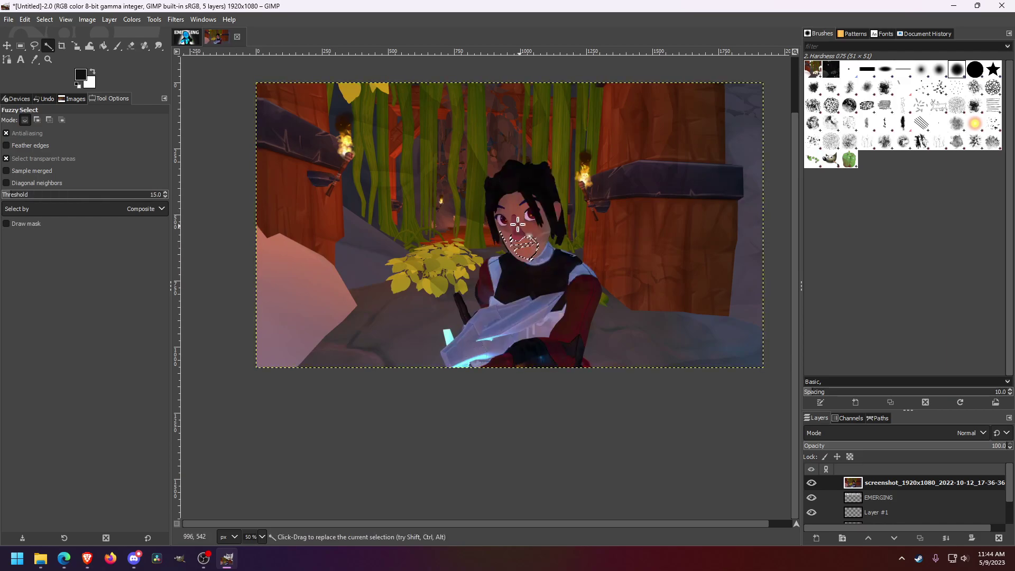
Step: Trace a Free Select outline from the image bottom around the character's torso, arm and sword
click(34, 47)
scroll(604, 367, up, 7)
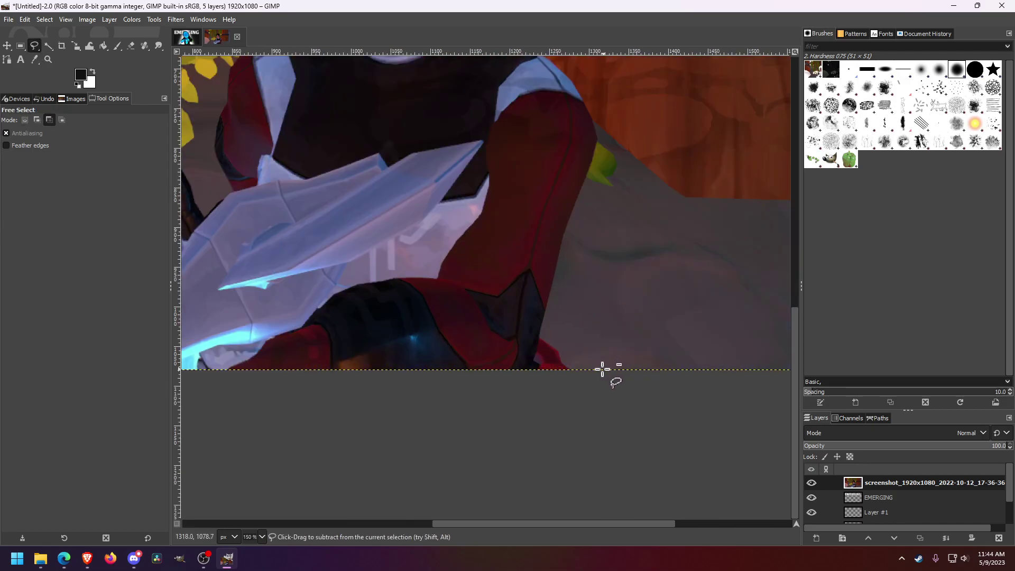
scroll(495, 245, down, 10)
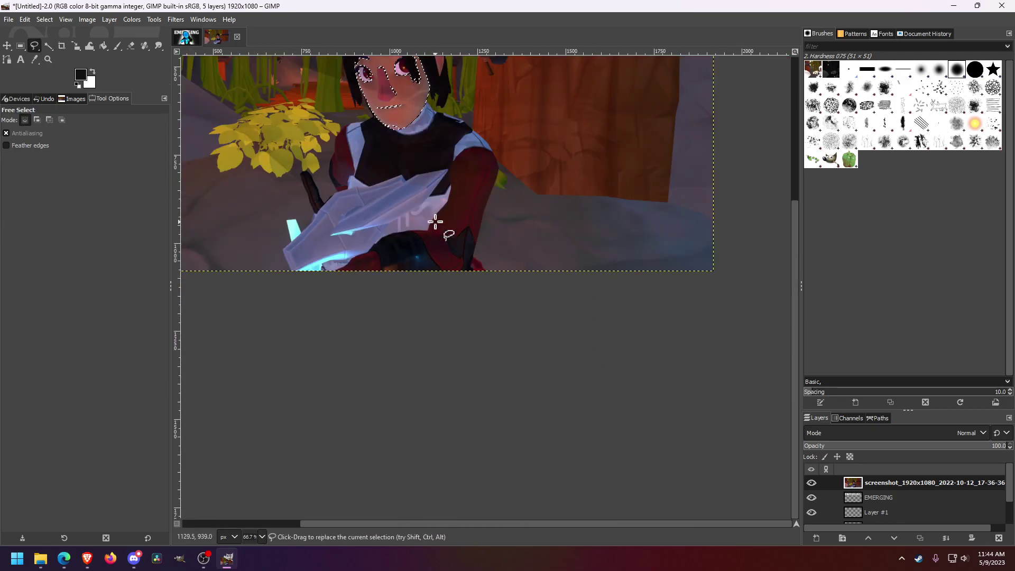
scroll(426, 181, up, 6)
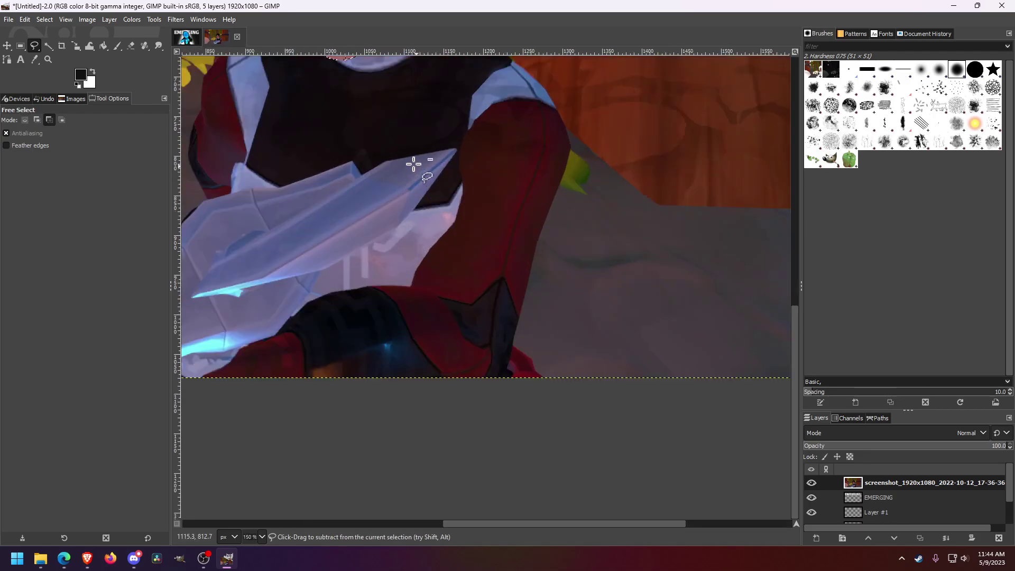
scroll(414, 163, down, 6)
scroll(476, 238, up, 5)
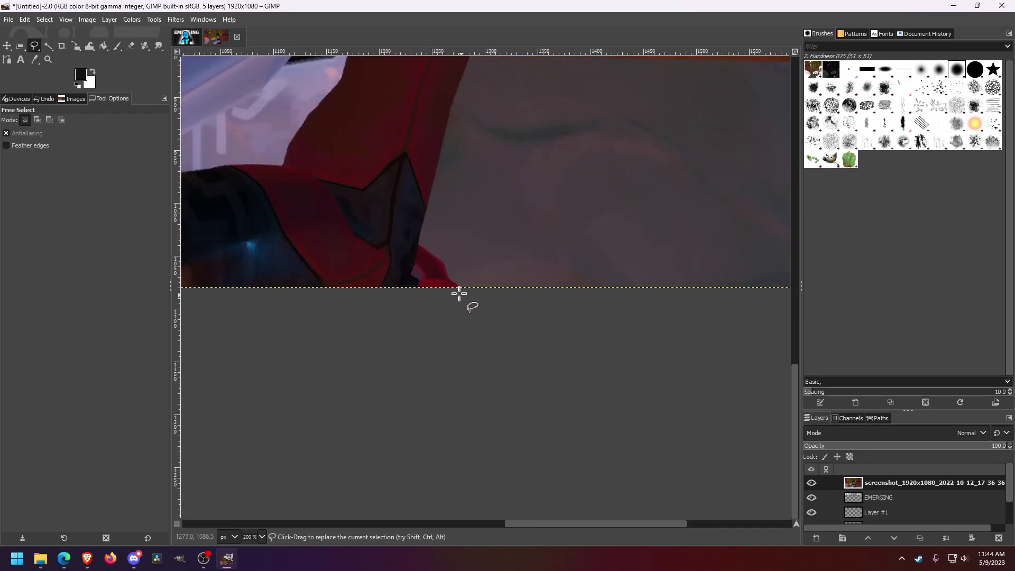
mouse_move(464, 291)
mouse_down()
mouse_move(432, 270)
mouse_move(420, 244)
mouse_move(423, 183)
mouse_move(455, 92)
mouse_up()
scroll(455, 92, down, 5)
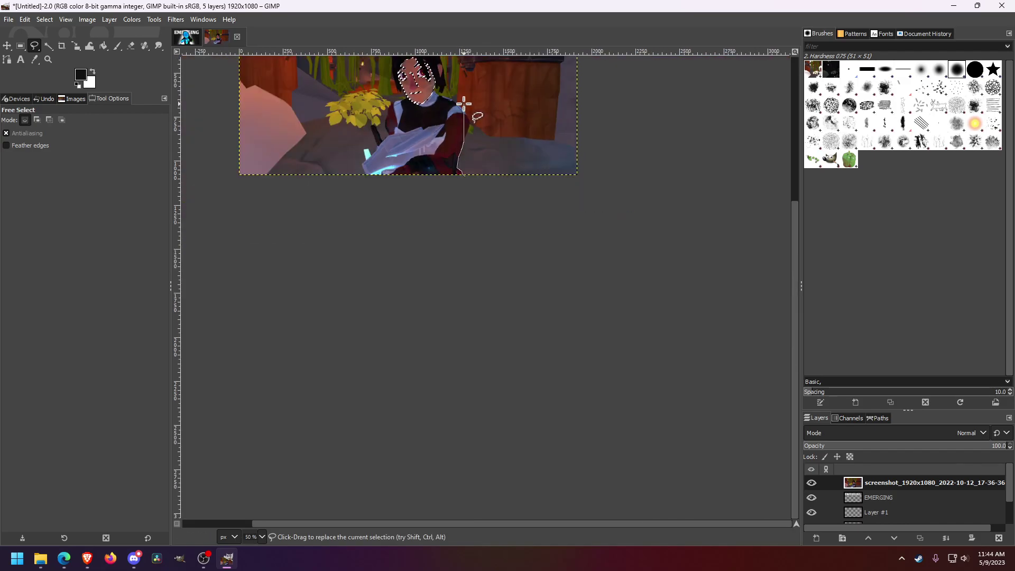
scroll(470, 195, up, 2)
mouse_move(562, 416)
mouse_down()
mouse_move(573, 380)
mouse_move(551, 339)
mouse_up()
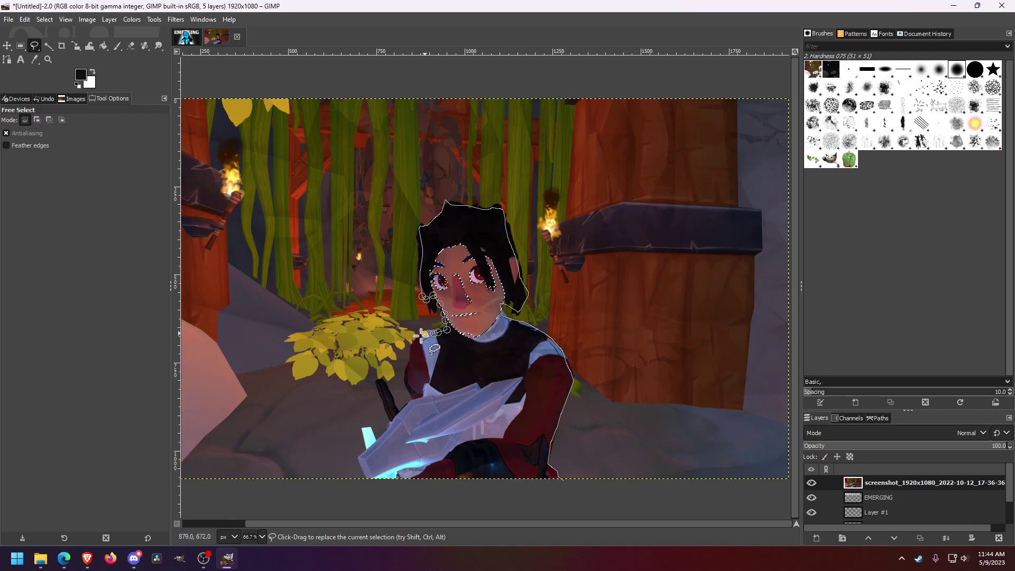
mouse_move(409, 355)
mouse_down()
mouse_move(395, 407)
mouse_move(378, 381)
mouse_move(385, 418)
mouse_move(364, 467)
mouse_move(410, 417)
mouse_move(371, 468)
mouse_move(386, 485)
mouse_move(539, 494)
mouse_move(563, 478)
mouse_up()
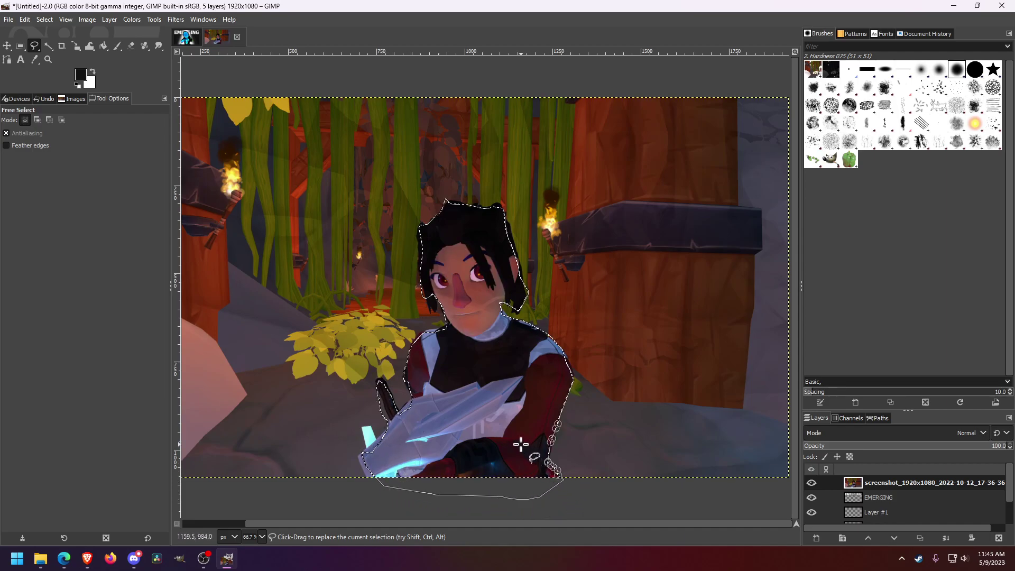
Step: Cut the selected character and paste it back as its own Pasted Layer
key(ctrl+x)
click(816, 538)
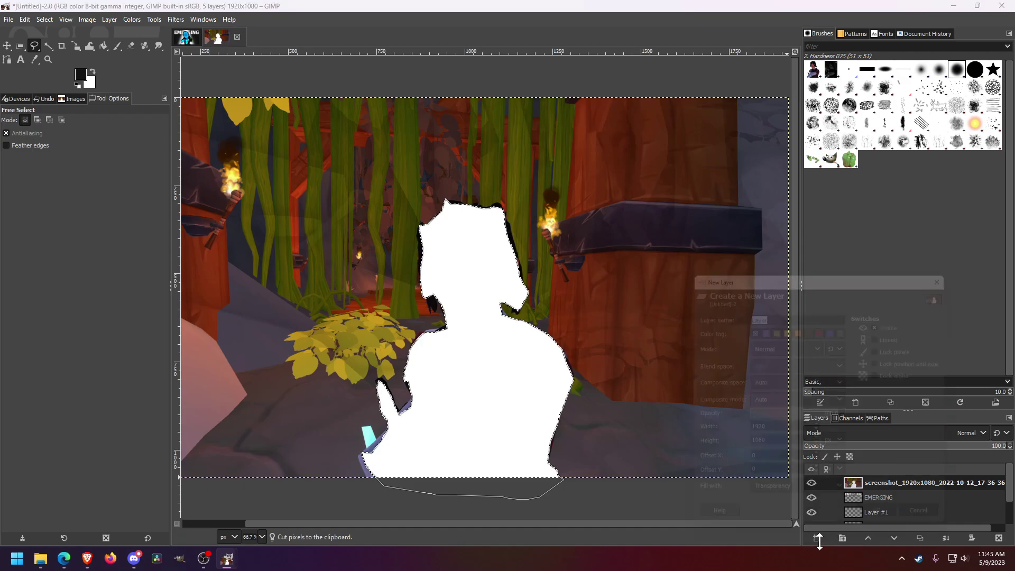
click(934, 525)
key(ctrl+v)
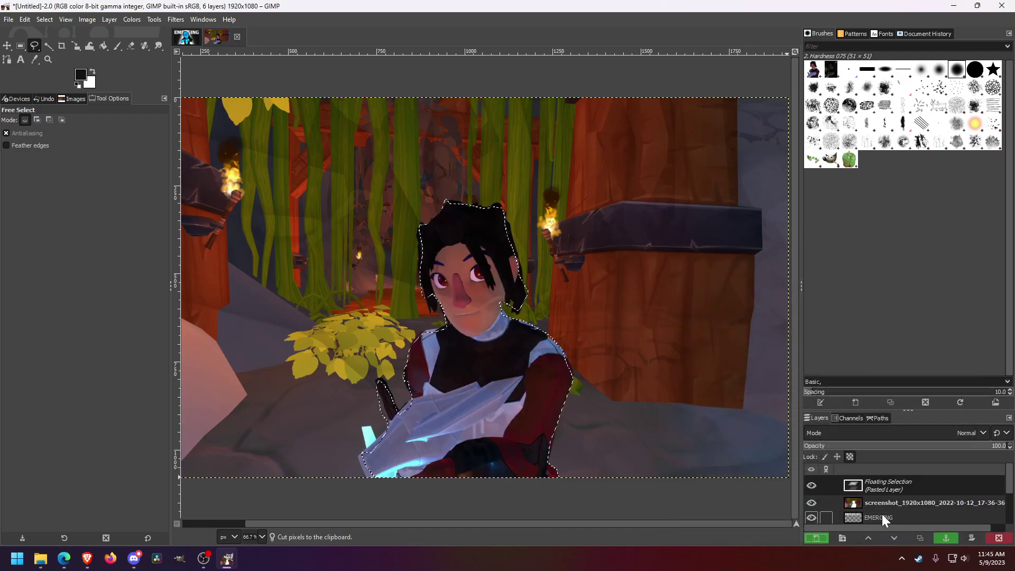
click(817, 536)
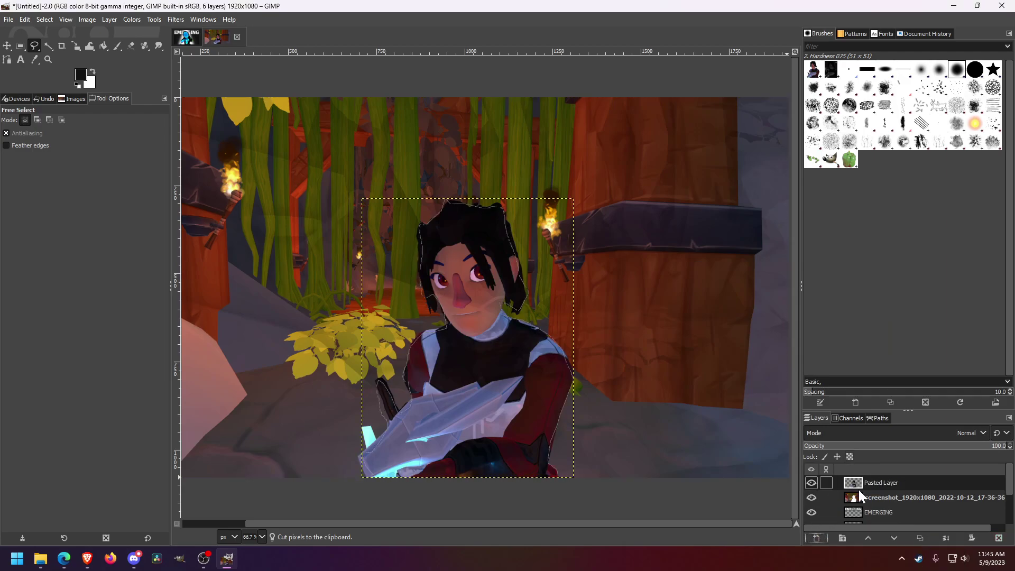
Step: Clear the original screenshot layer and delete it
click(879, 498)
key(Delete)
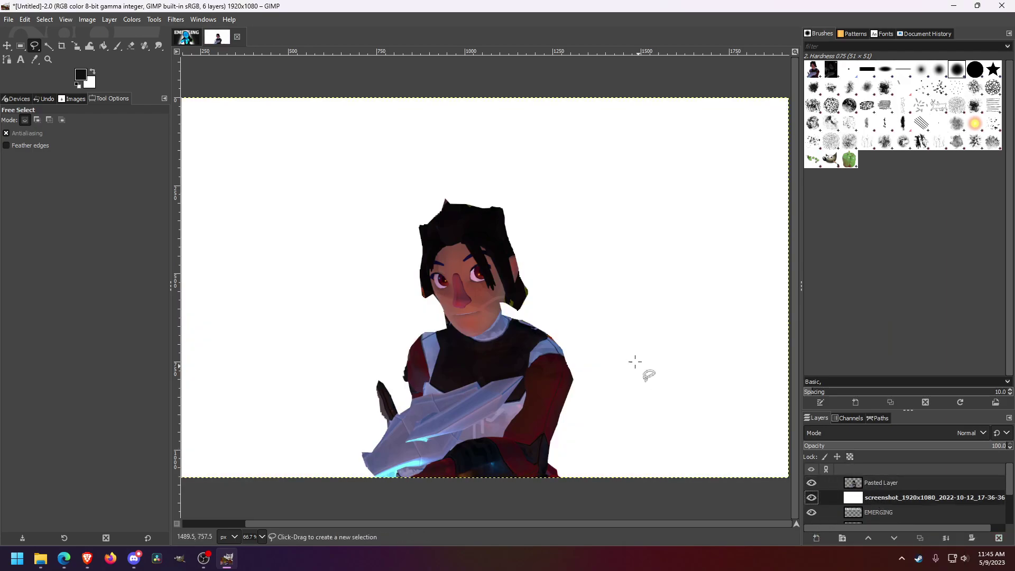
right_click(888, 497)
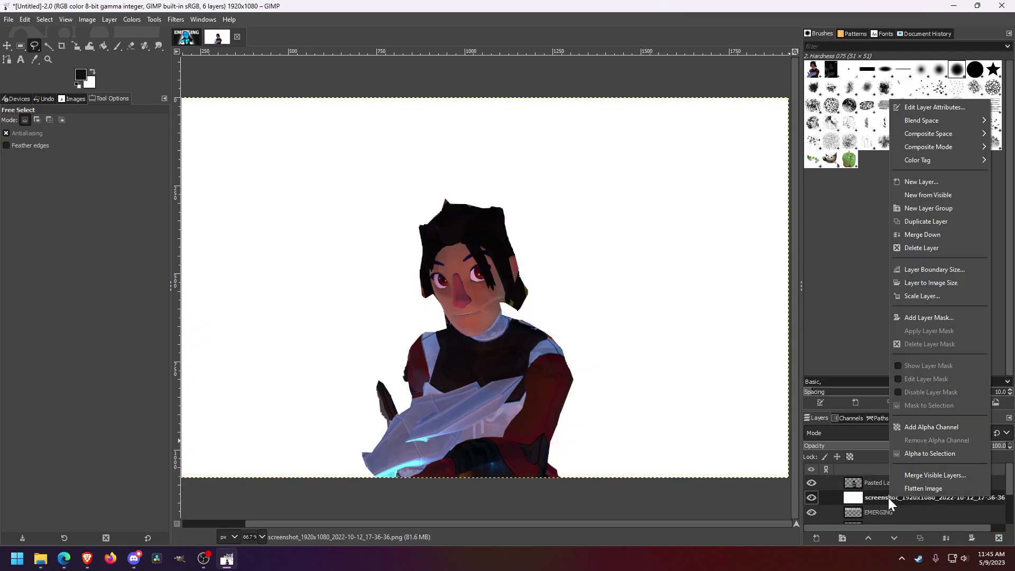
click(921, 247)
Step: Scale the Pasted Layer character up toward the top-left with the Scale tool
scroll(493, 422, down, 3)
scroll(493, 423, up, 3)
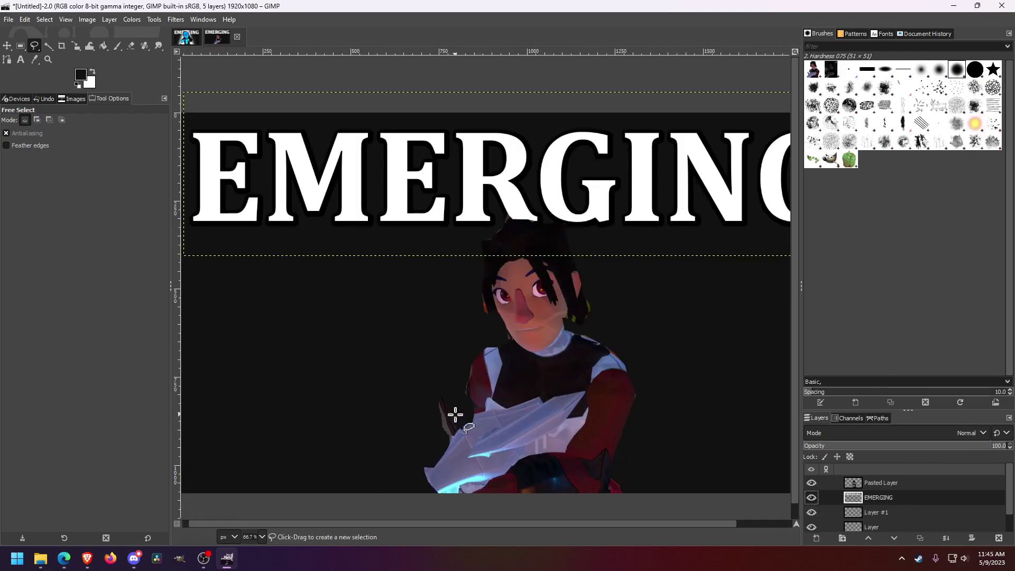
scroll(453, 415, down, 3)
scroll(453, 422, up, 4)
scroll(453, 418, down, 1)
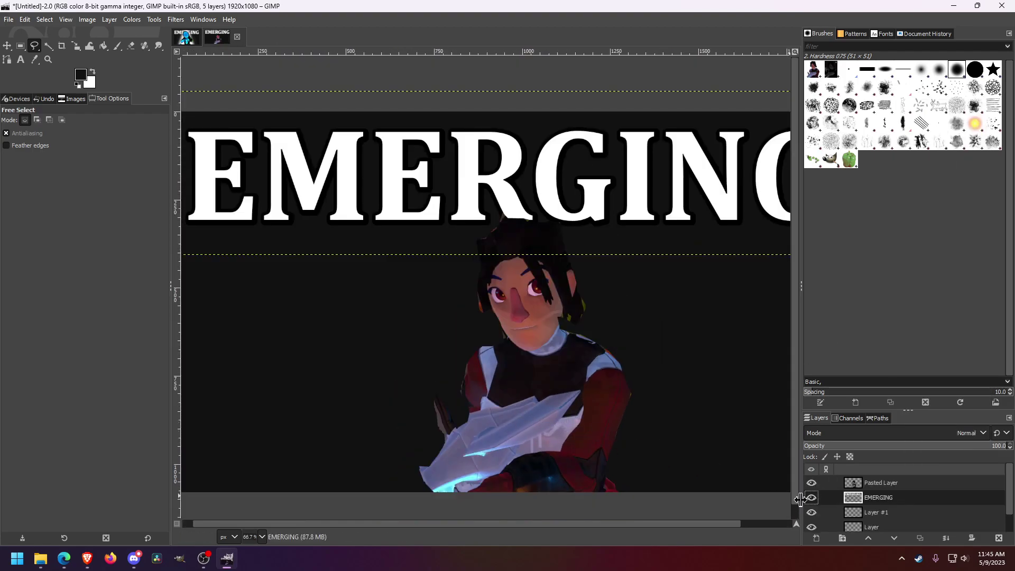
click(877, 482)
scroll(625, 393, down, 2)
scroll(644, 402, up, 1)
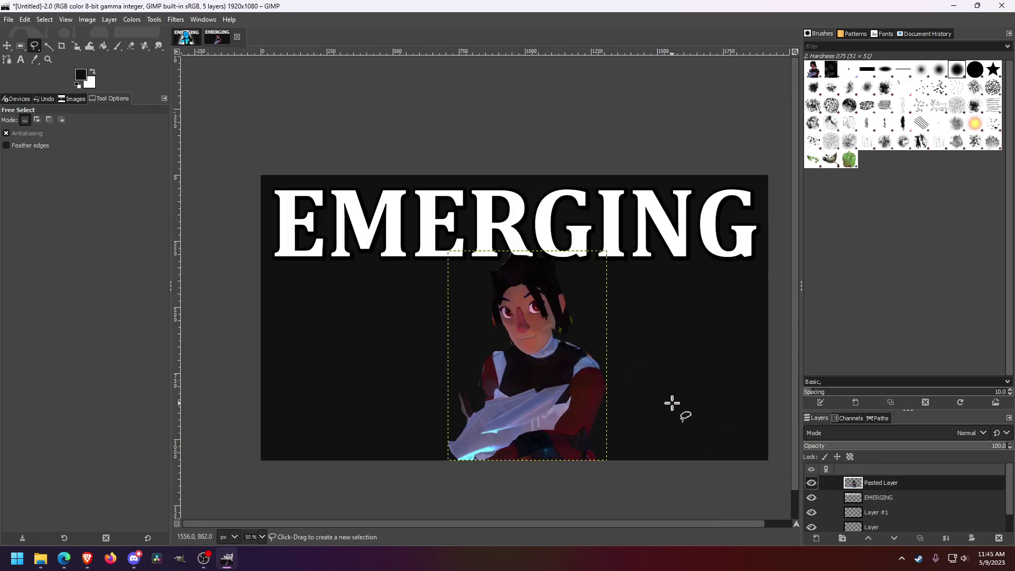
scroll(583, 370, up, 1)
scroll(476, 330, down, 1)
key(shift+s)
click(469, 322)
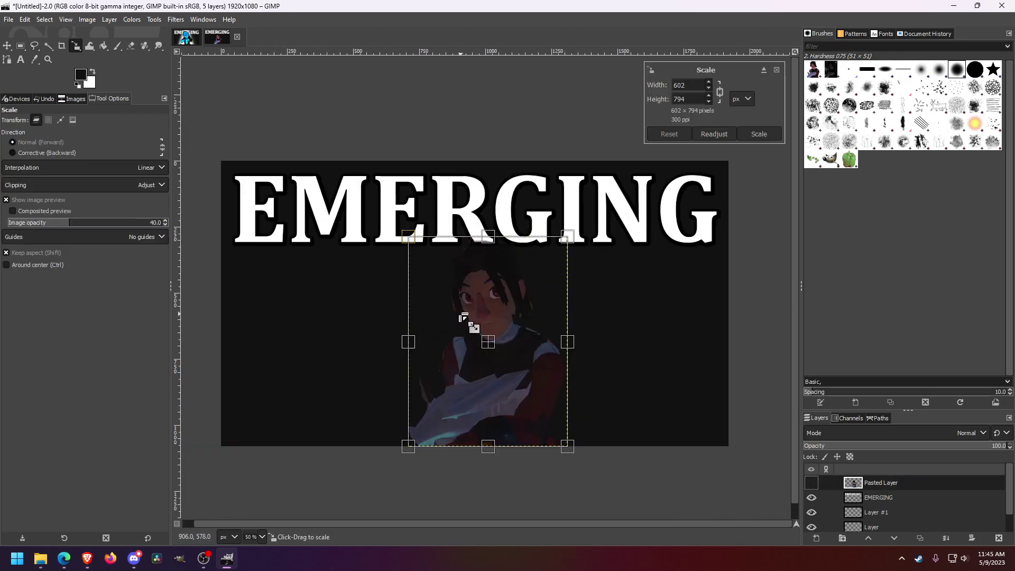
drag(469, 322, 431, 287)
key(Return)
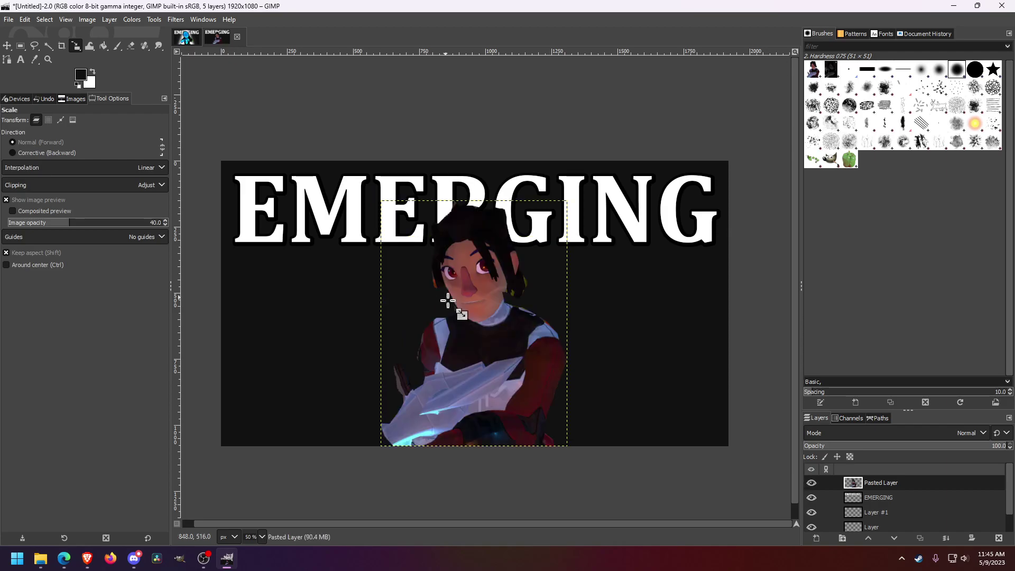
Step: Shift the enlarged character right and slightly down so its hair overlaps the EMERGING title
click(486, 336)
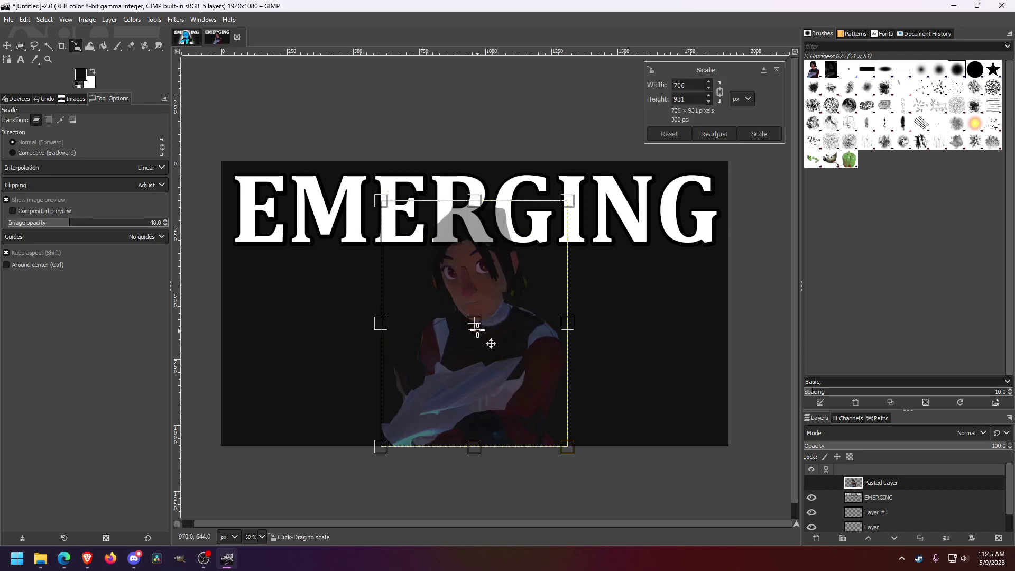
drag(475, 328, 512, 346)
key(Return)
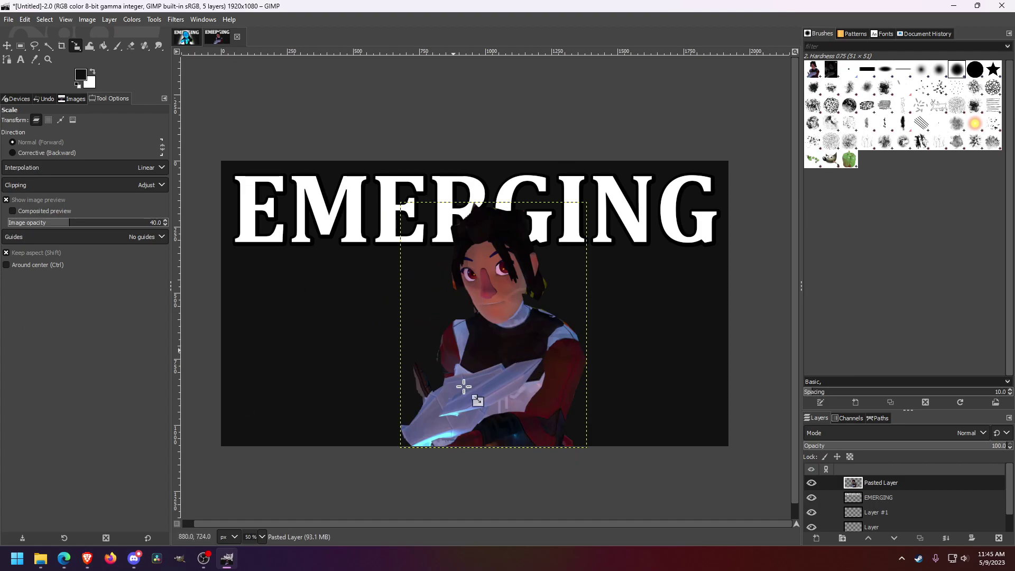
Step: Try Brightness-Contrast and Shadows-Highlights on the character, cancelling both without applying
click(131, 20)
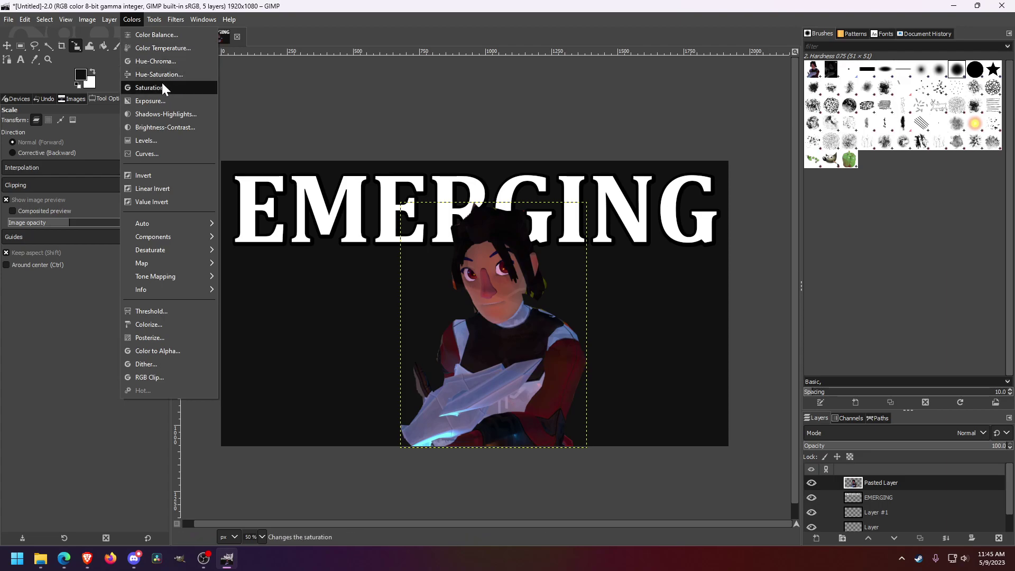
click(164, 127)
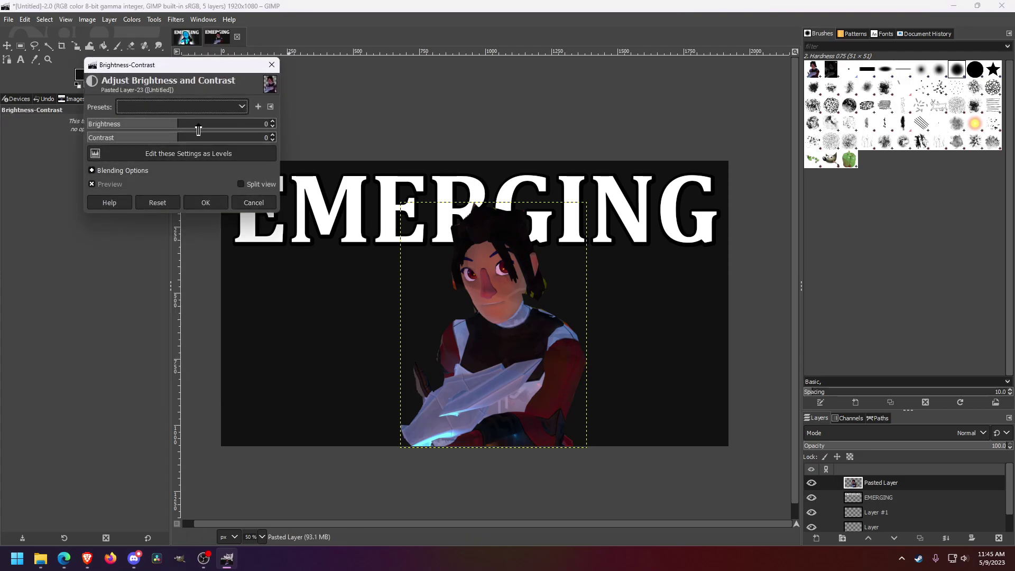
click(254, 203)
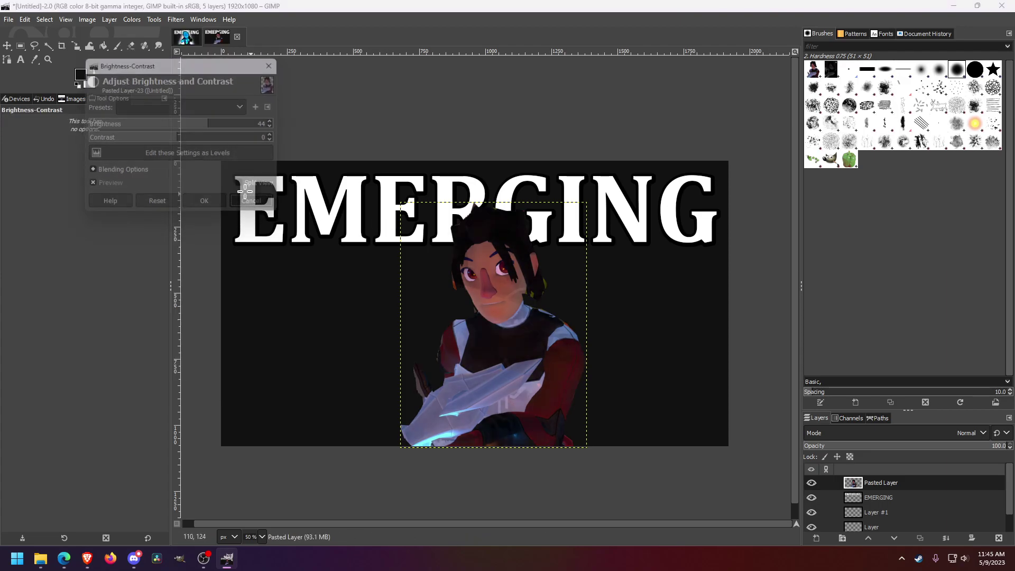
click(133, 18)
click(167, 115)
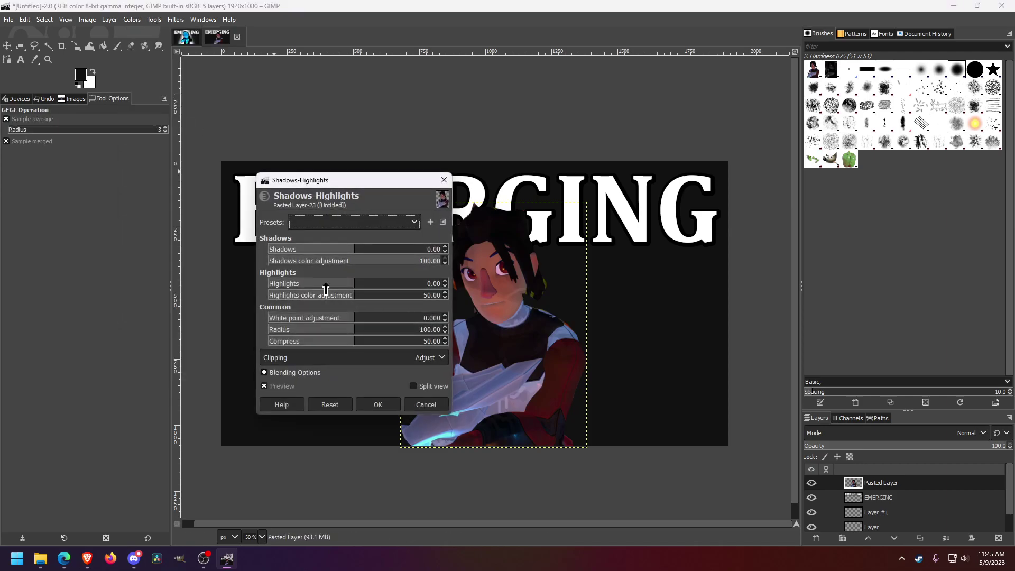
drag(334, 183, 272, 161)
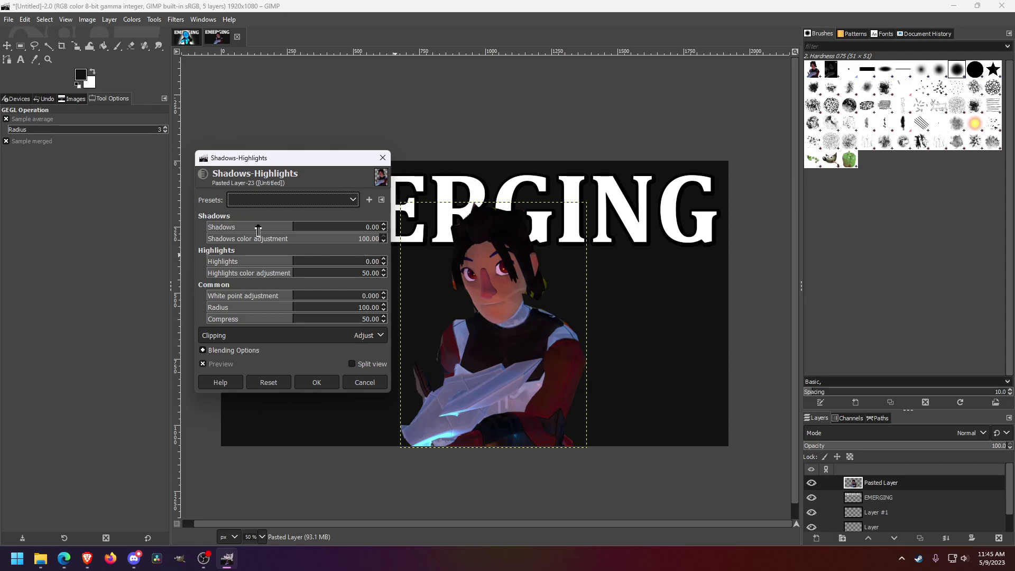
click(305, 229)
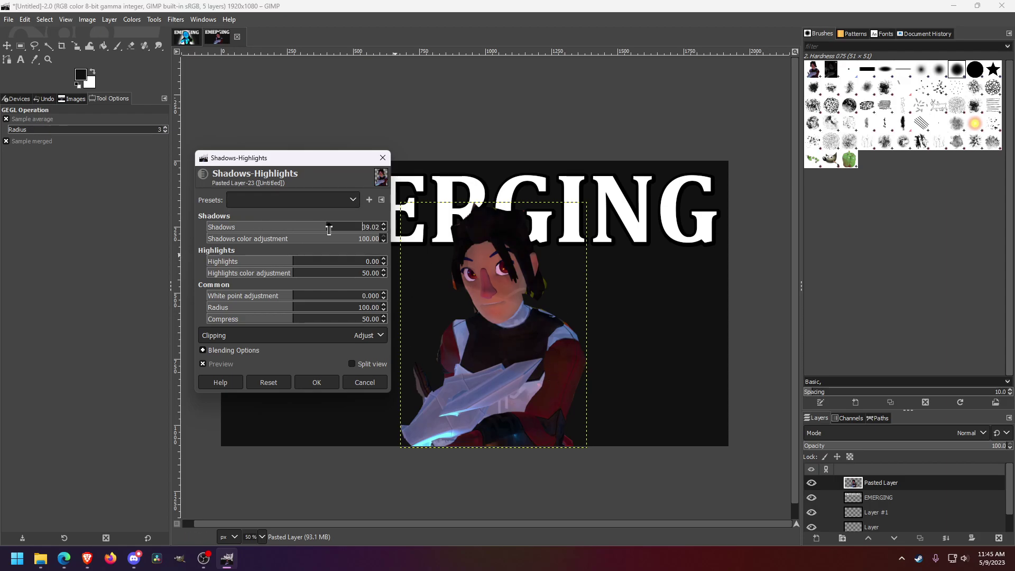
drag(329, 228, 401, 232)
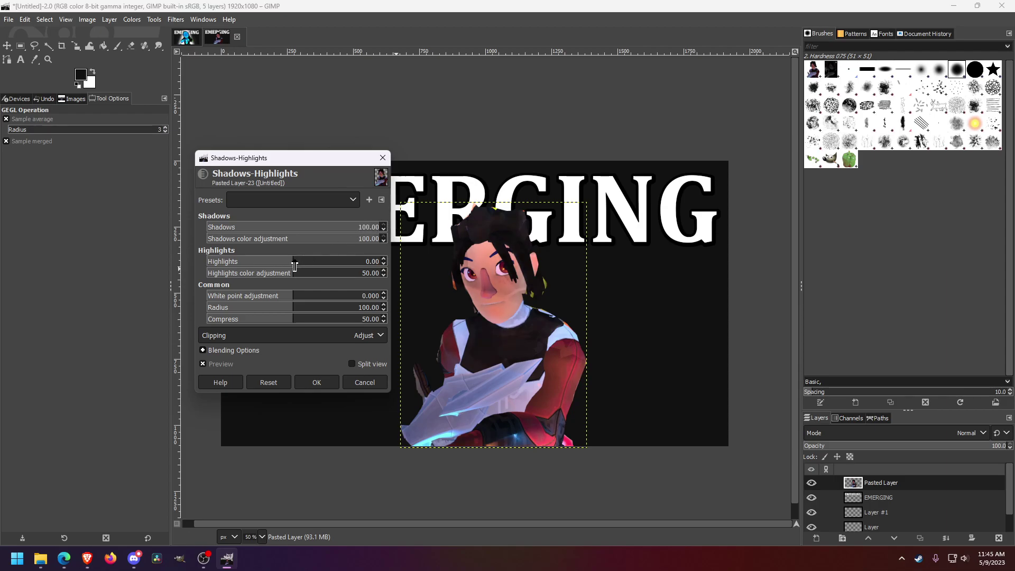
drag(294, 261, 328, 263)
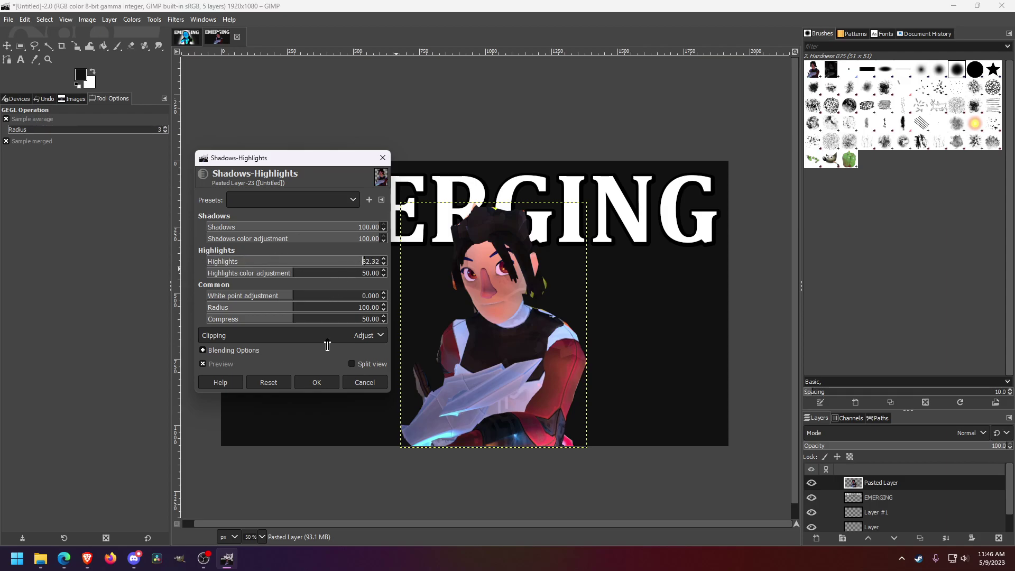
click(363, 386)
Step: Raise the character's contrast to 21 in Brightness-Contrast, leaving brightness at 0
click(156, 18)
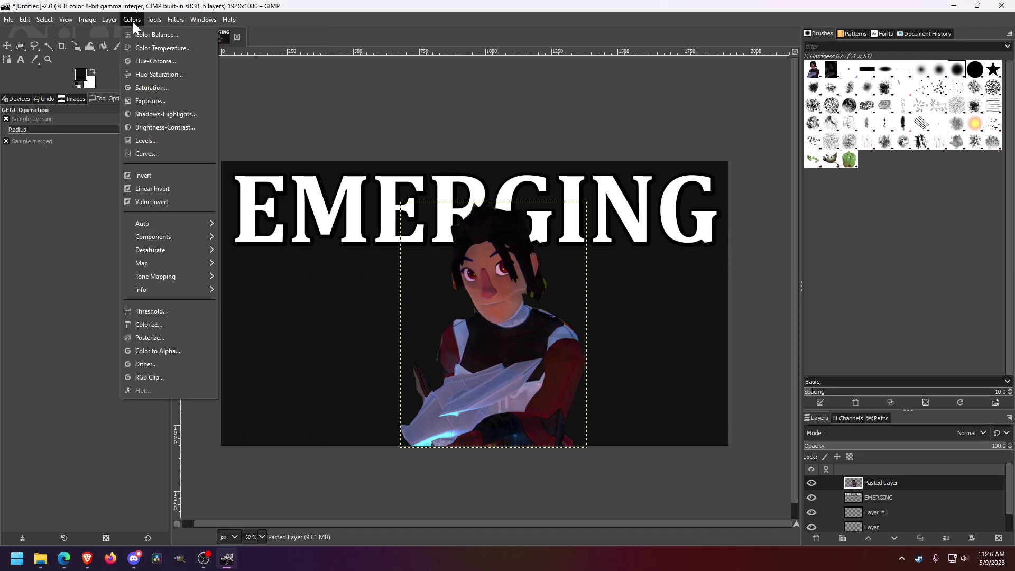
click(150, 130)
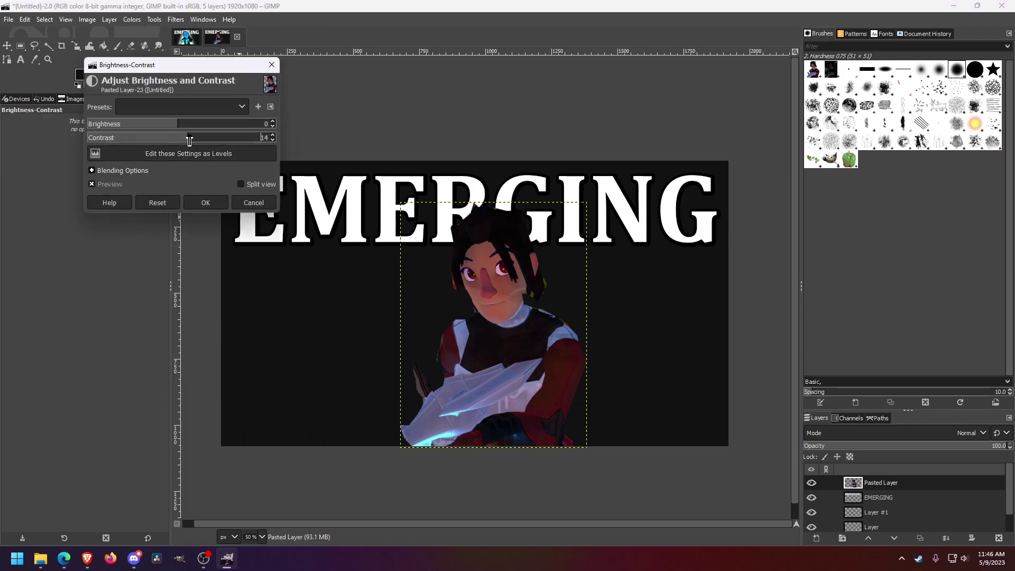
mouse_move(188, 137)
mouse_down()
mouse_move(208, 143)
mouse_move(193, 145)
mouse_up()
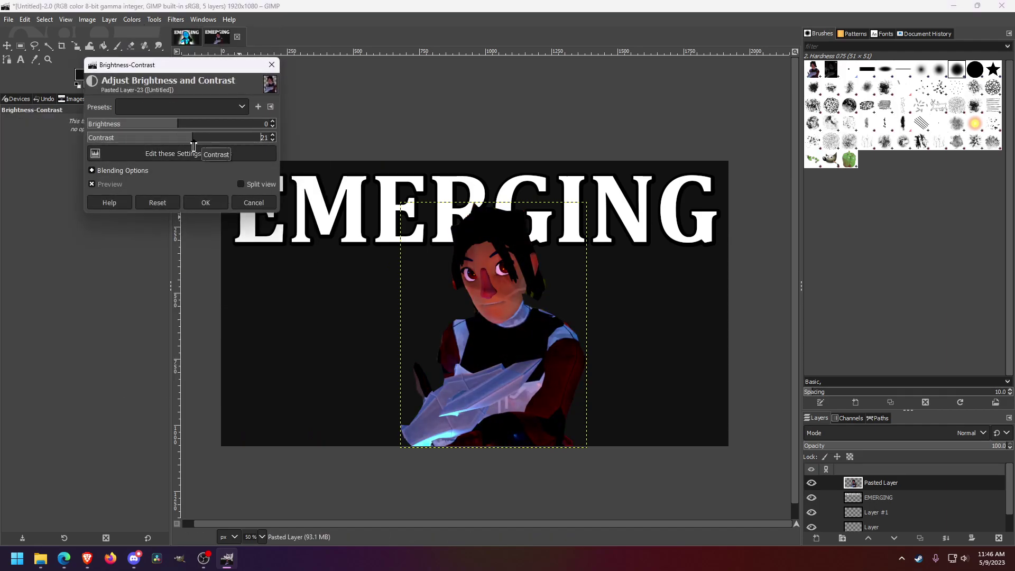
Step: Apply the contrast change and glance at chapter10.xcf before returning to the thumbnail
click(205, 202)
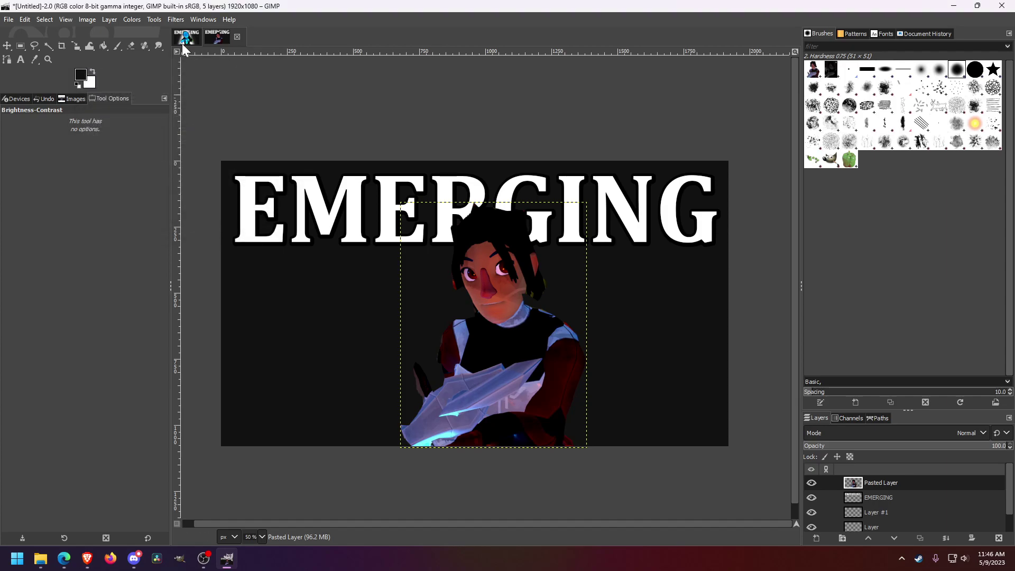
click(186, 37)
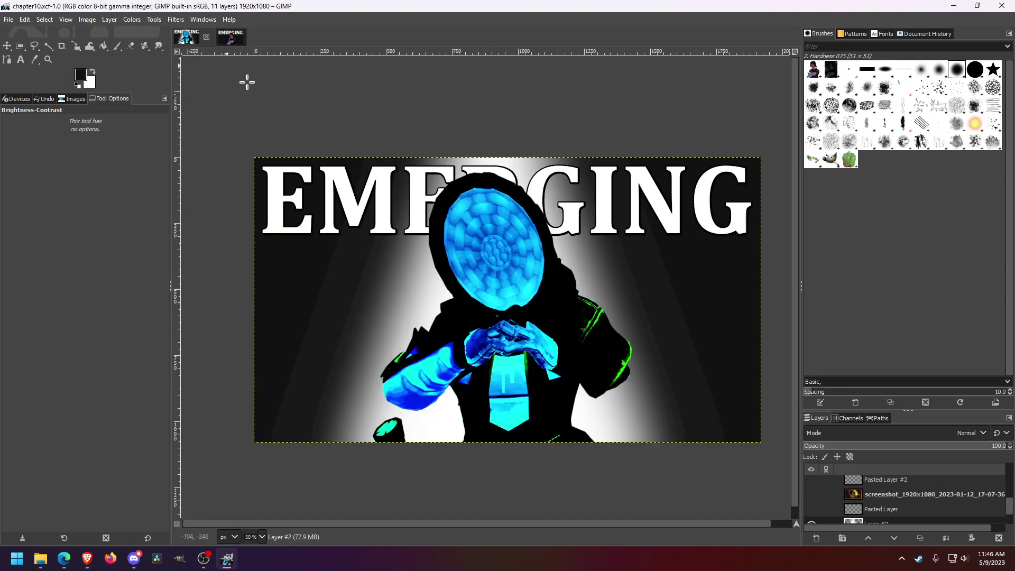
click(231, 38)
scroll(502, 338, up, 2)
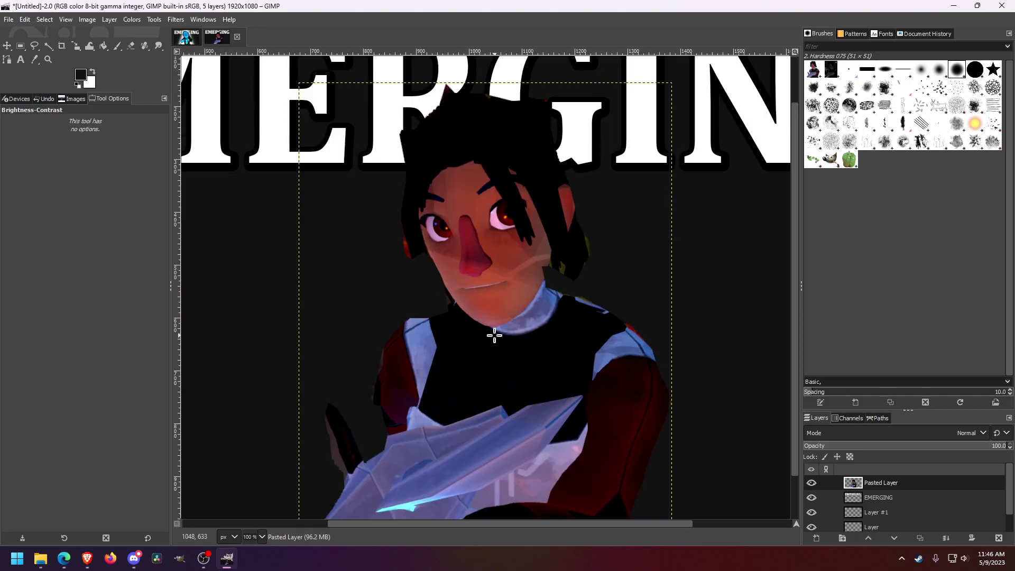
scroll(465, 301, down, 4)
scroll(472, 284, up, 6)
scroll(478, 270, up, 3)
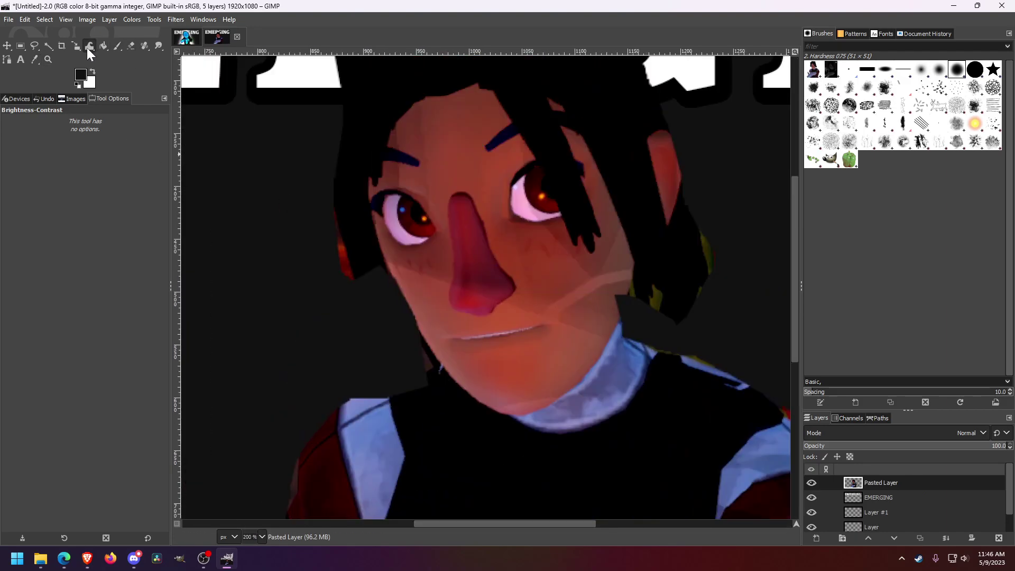
Step: Pick the Clone tool with a fully hard-edged brush
click(145, 46)
scroll(616, 290, up, 3)
scroll(683, 311, down, 2)
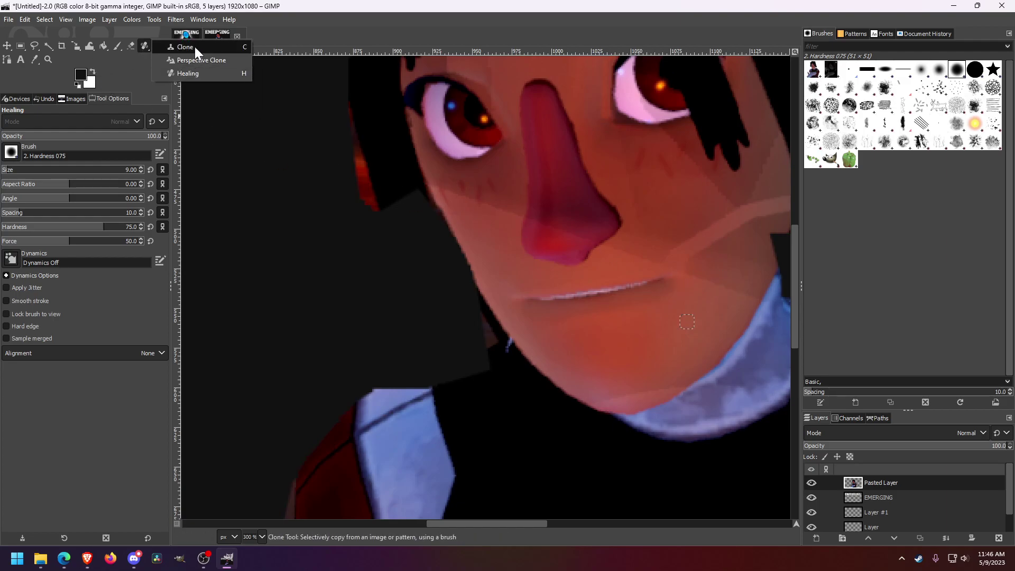
key(c)
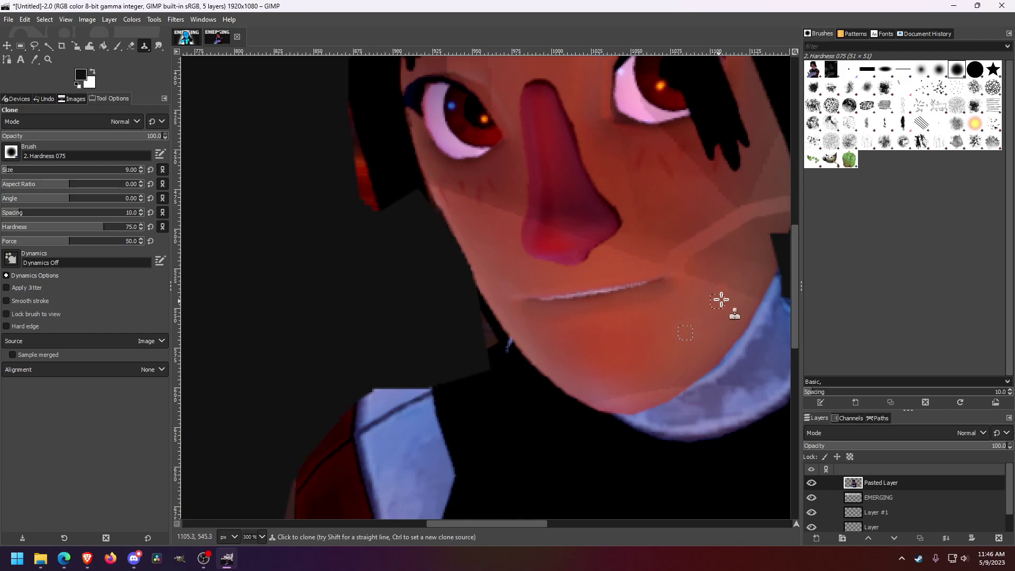
click(11, 150)
double_click(51, 183)
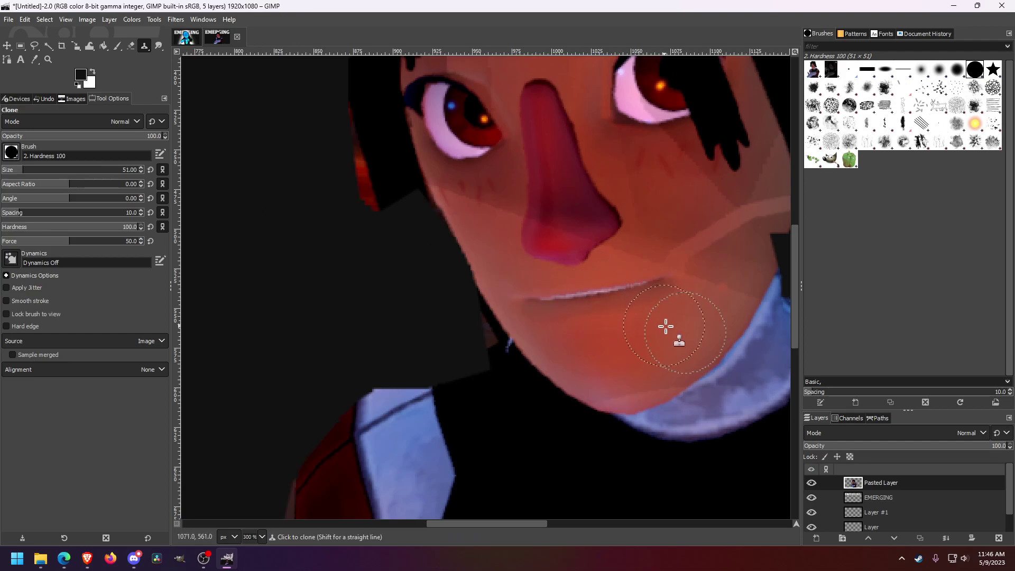
Step: Undo the mismatched cloned cheek patch and switch to the 2. Hardness 050 brush
click(713, 275)
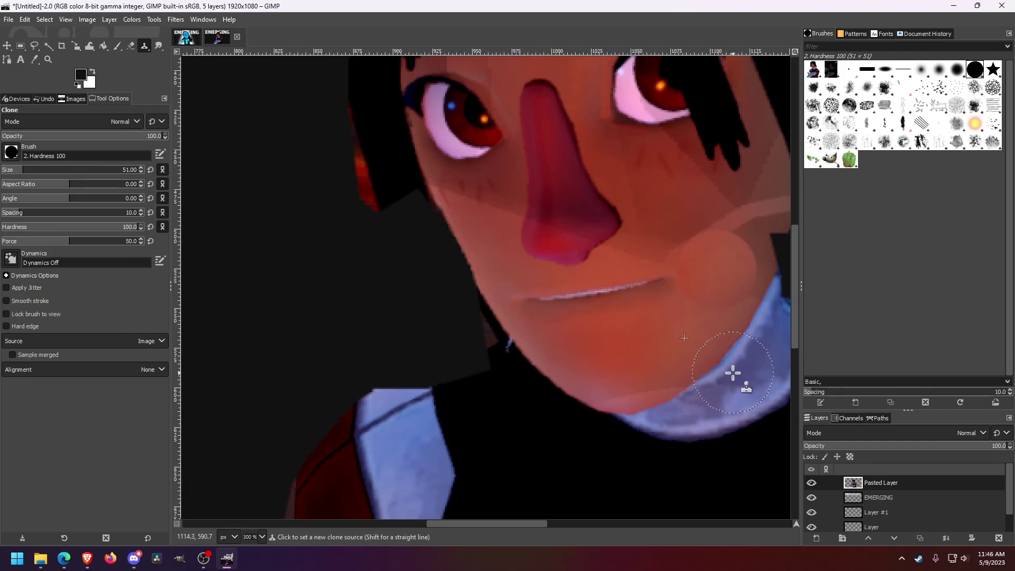
key(ctrl+z)
click(16, 150)
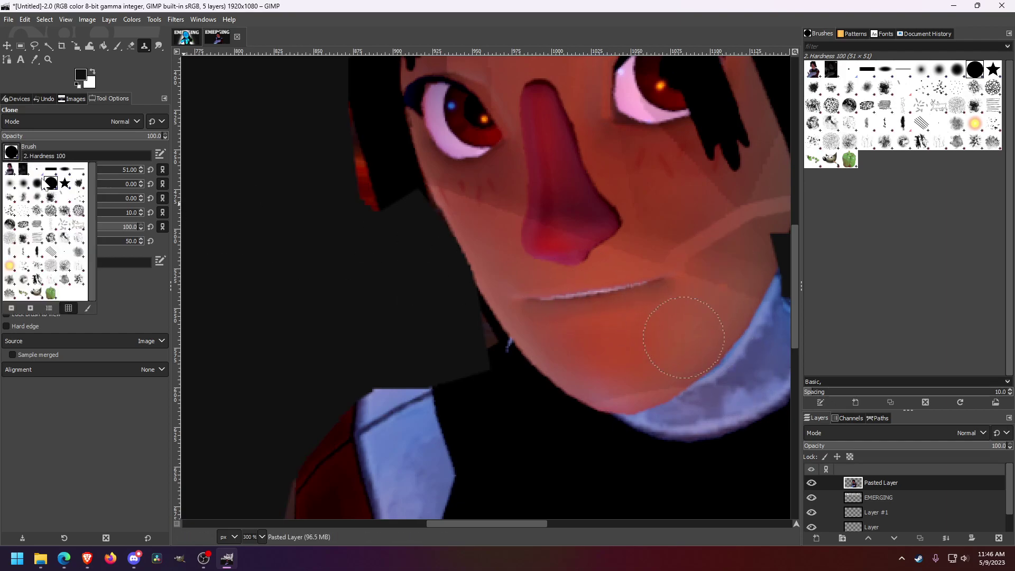
click(22, 184)
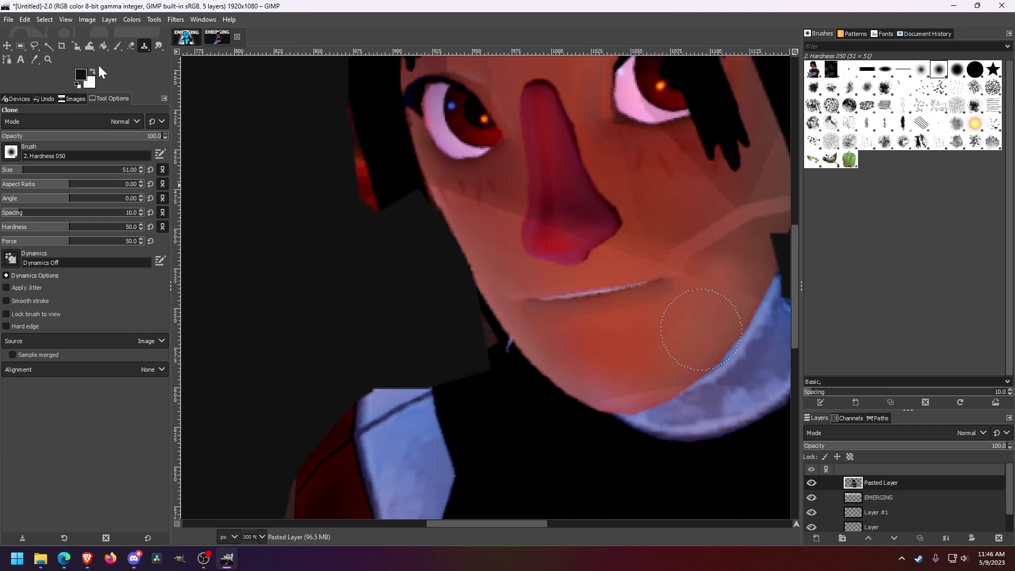
Step: With the Healing tool, heal the light streak on the cheek and the patchy skin near the chin
click(144, 45)
click(207, 71)
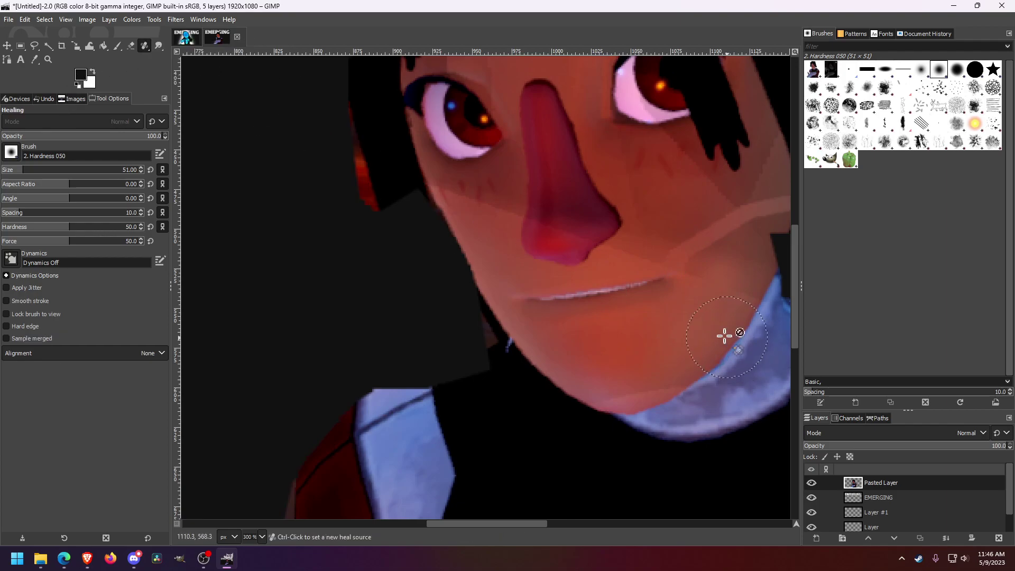
ctrl+click(709, 298)
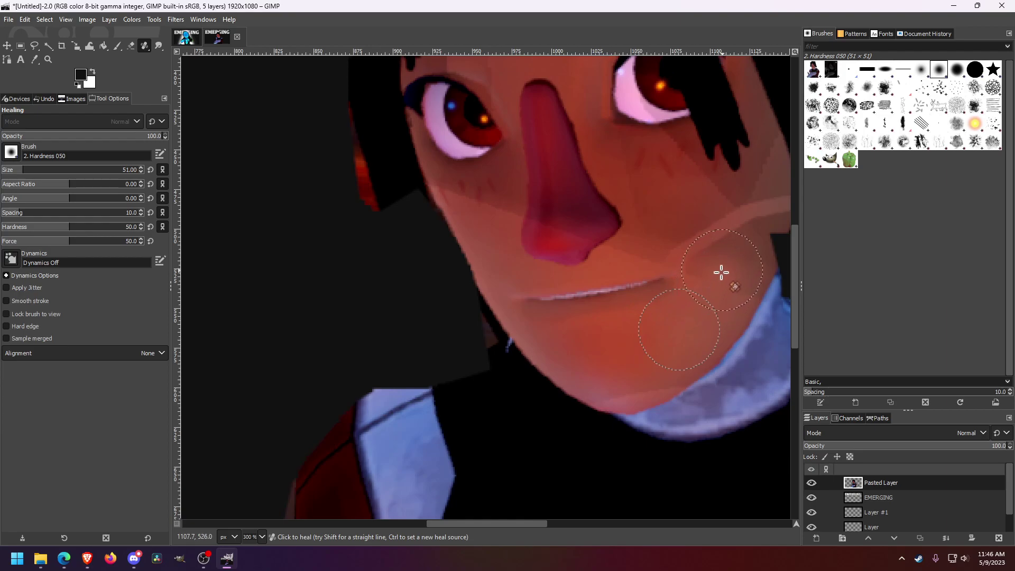
drag(708, 235, 701, 249)
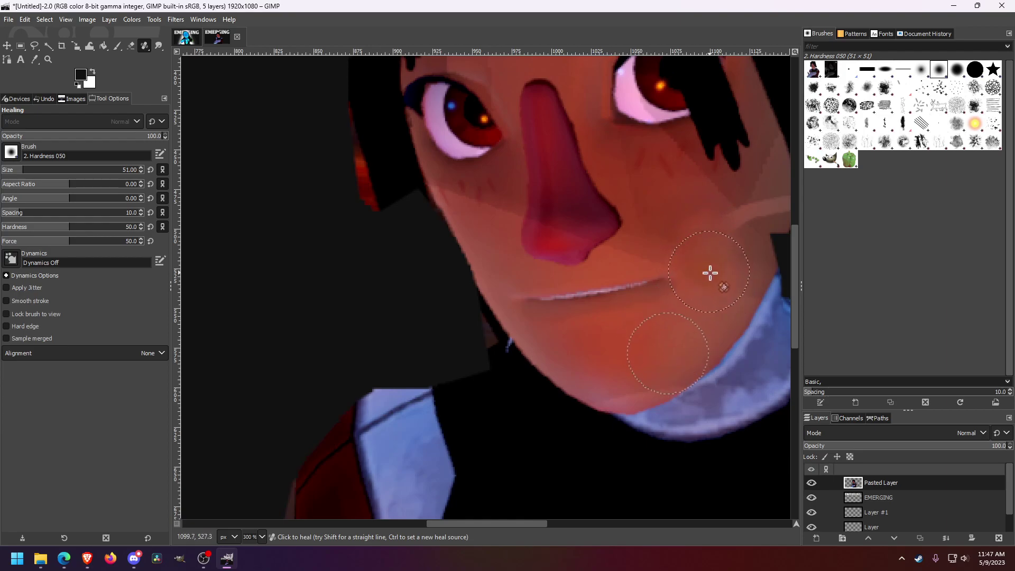
ctrl+click(629, 351)
drag(651, 369, 645, 378)
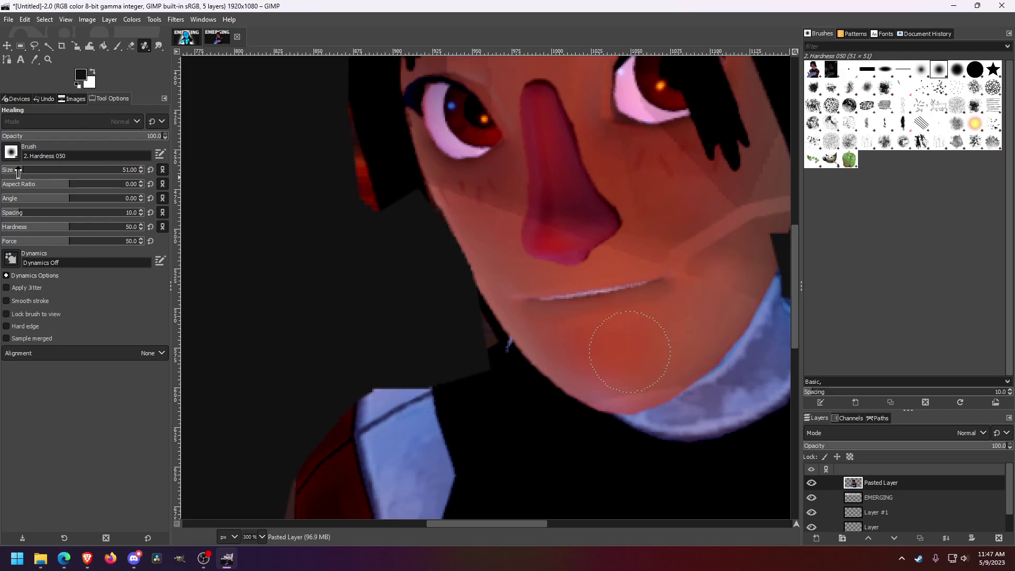
Step: Set a source on the left cheek and dab away its blotchy spots
scroll(9, 177, down, 2)
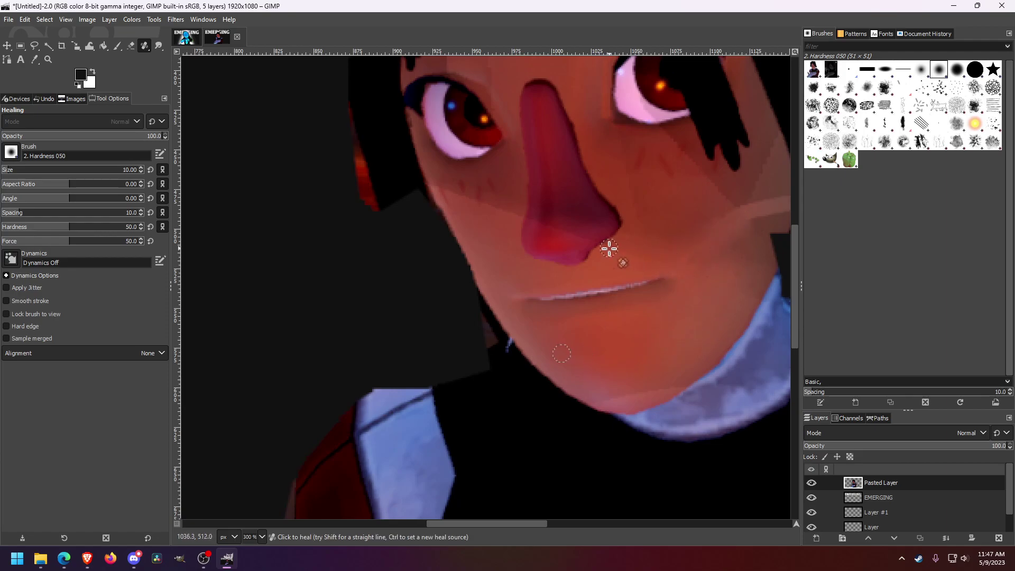
scroll(740, 289, down, 4)
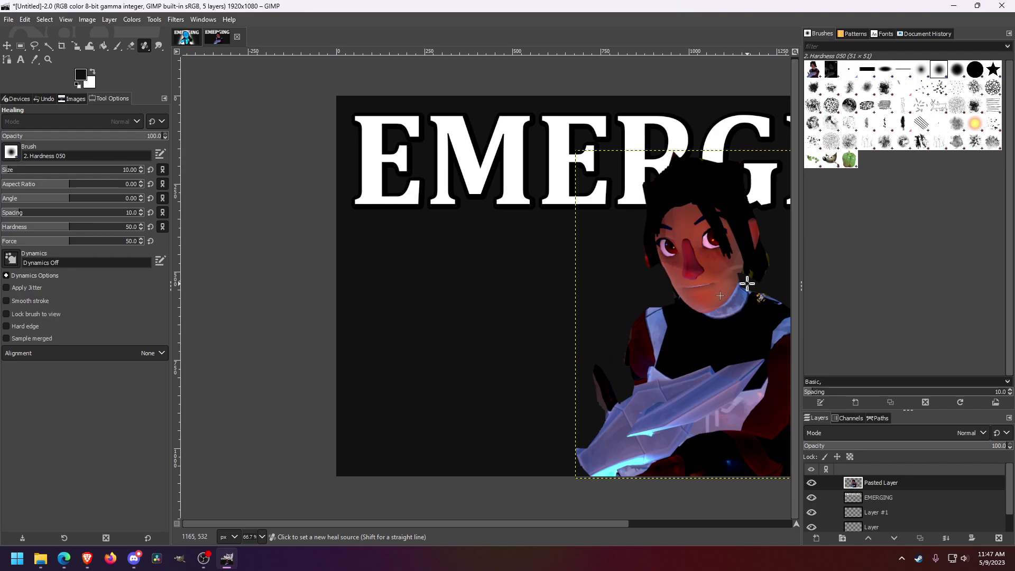
scroll(747, 284, up, 4)
scroll(747, 283, down, 4)
scroll(735, 277, up, 4)
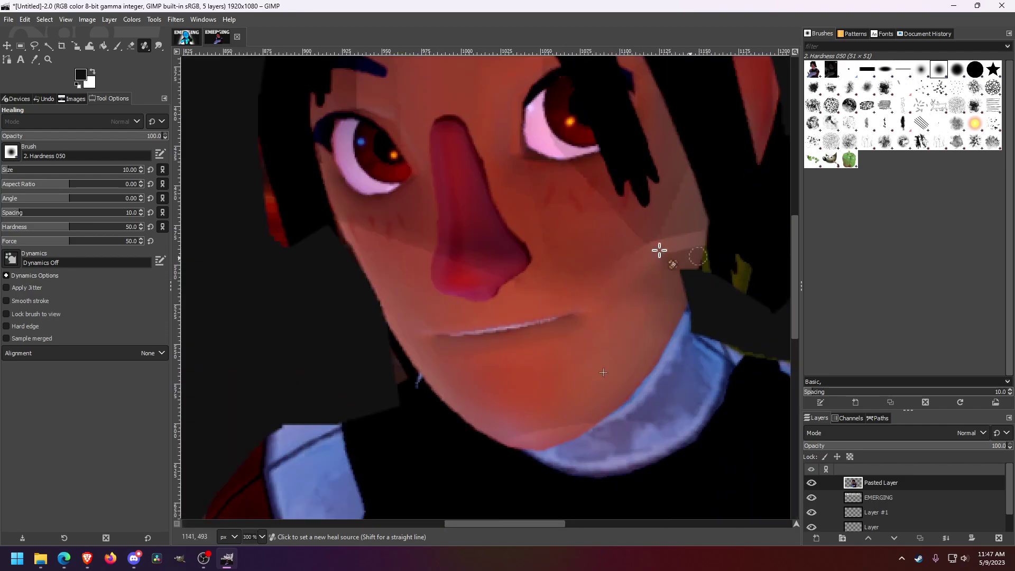
ctrl+click(397, 290)
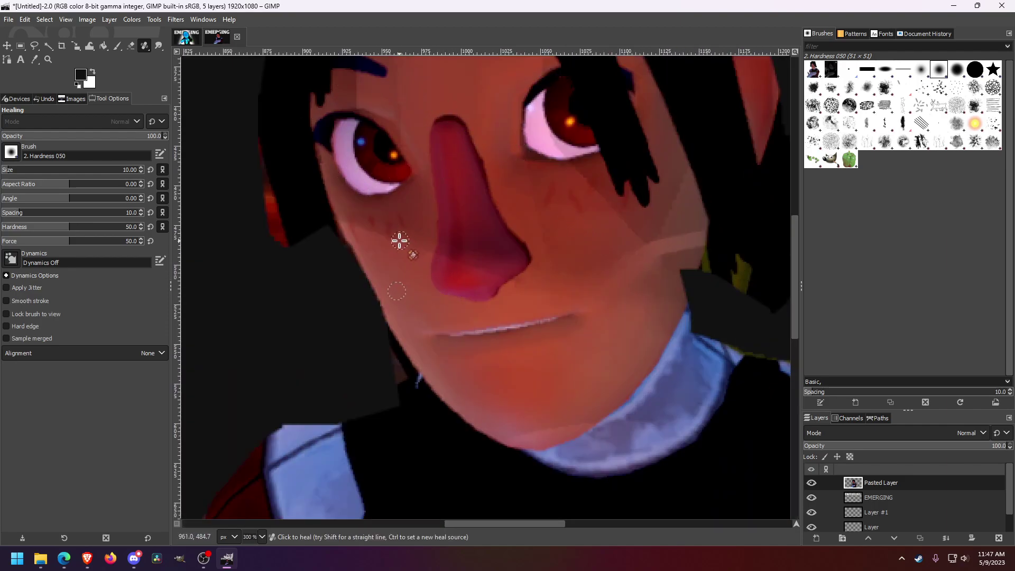
click(364, 228)
ctrl+click(384, 275)
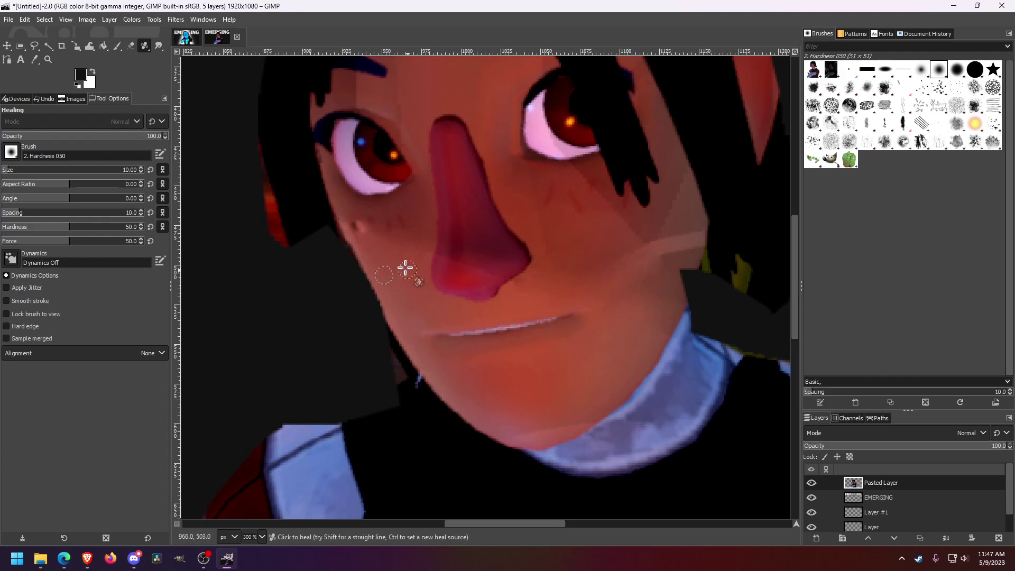
ctrl+click(379, 245)
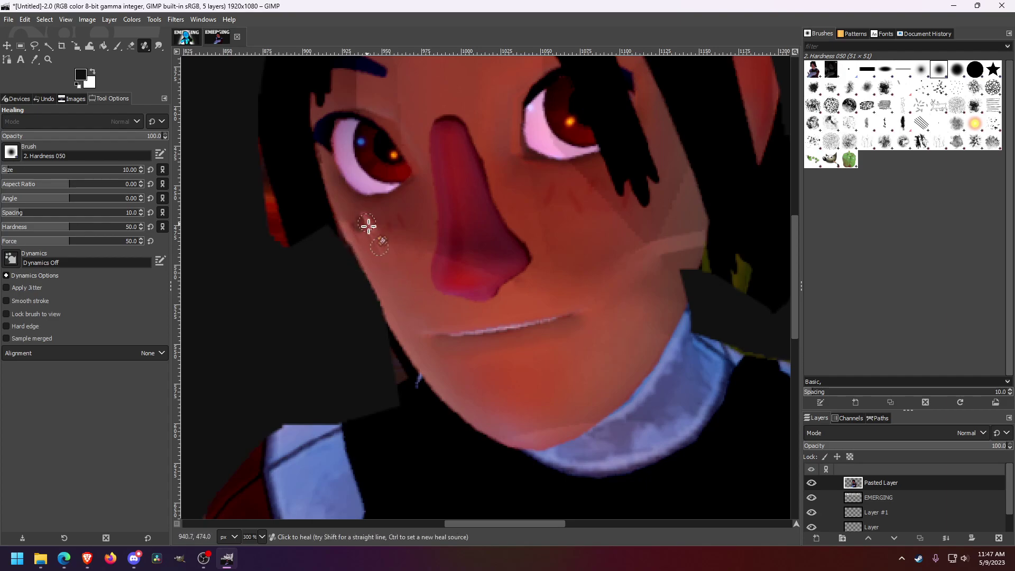
ctrl+click(392, 273)
Step: Inspect the healed face by adjusting the view around the character
ctrl+scroll(369, 243, down, 6)
ctrl+scroll(572, 301, up, 6)
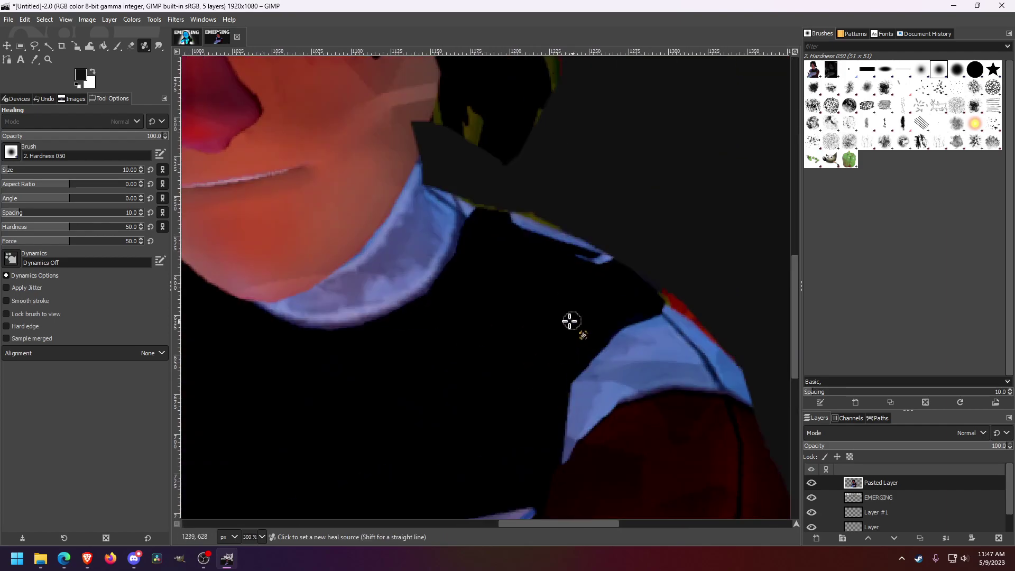
ctrl+scroll(569, 320, down, 5)
ctrl+scroll(231, 290, up, 3)
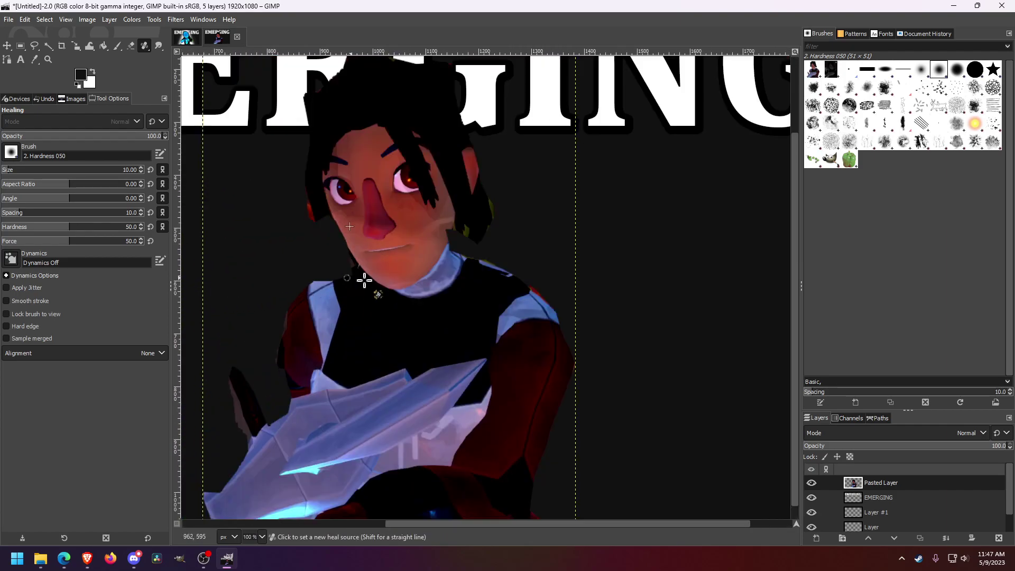
drag(537, 524, 496, 524)
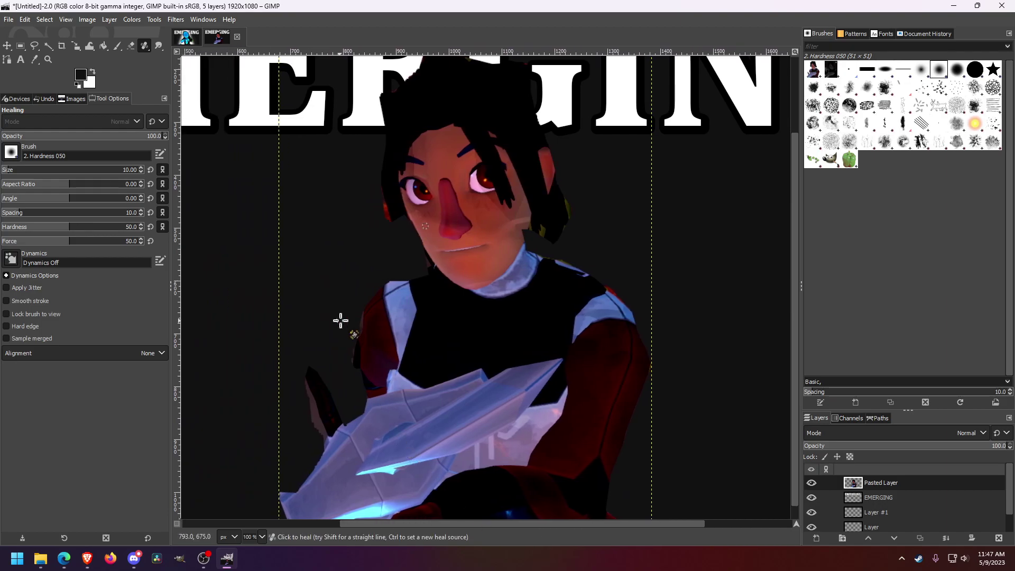
scroll(322, 397, down, 1)
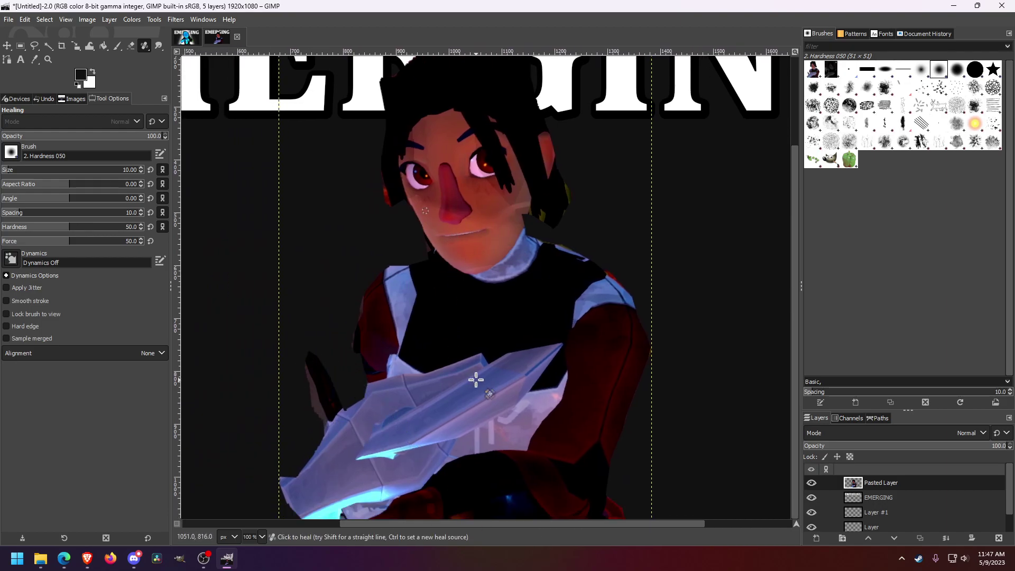
ctrl+scroll(478, 397, down, 4)
ctrl+scroll(476, 391, up, 5)
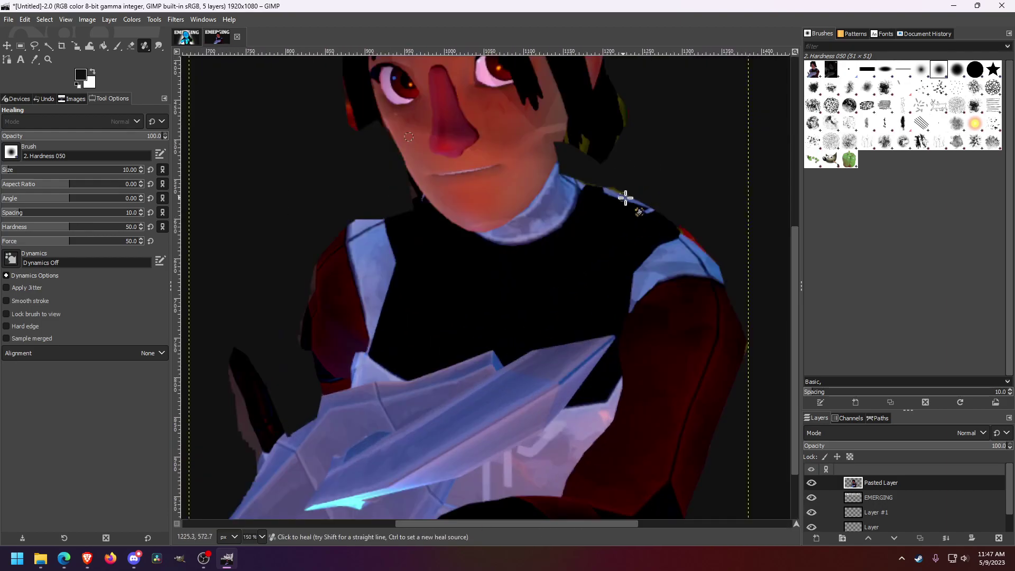
ctrl+scroll(300, 311, down, 5)
ctrl+scroll(424, 369, up, 5)
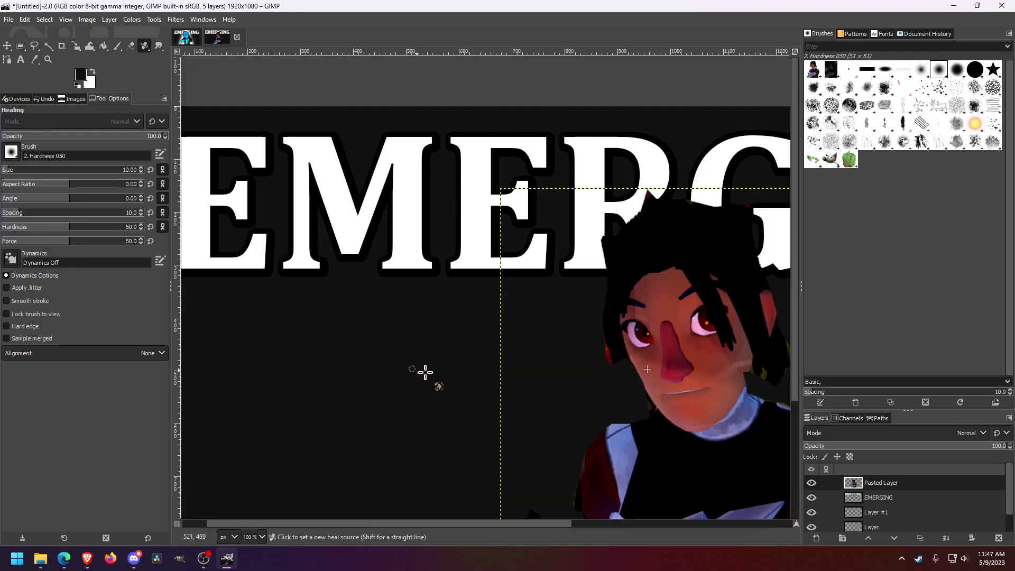
scroll(642, 391, down, 5)
ctrl+scroll(635, 349, down, 3)
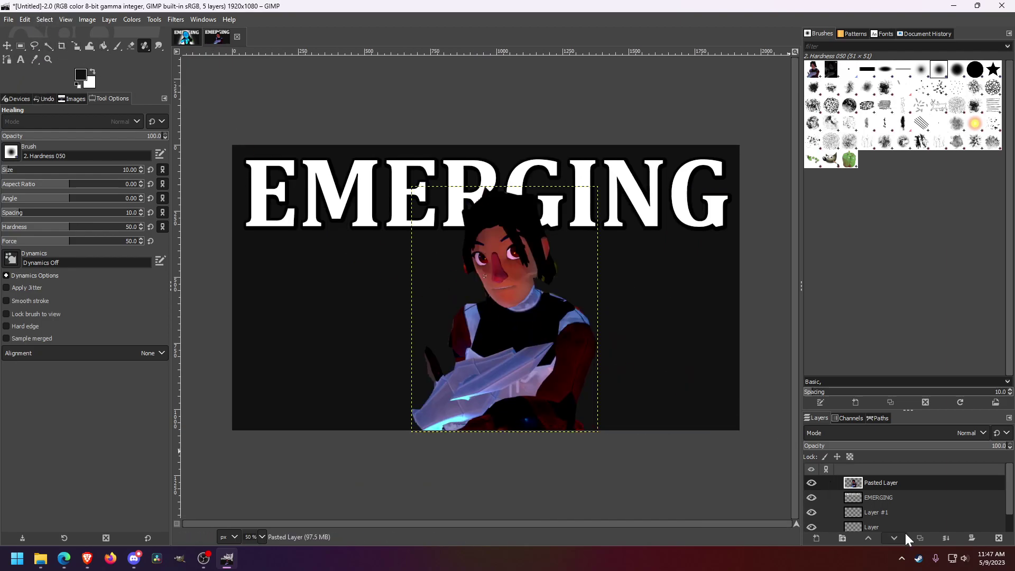
Step: Make the layer named Layer active and choose the Free Select tool
scroll(873, 508, down, 1)
click(873, 509)
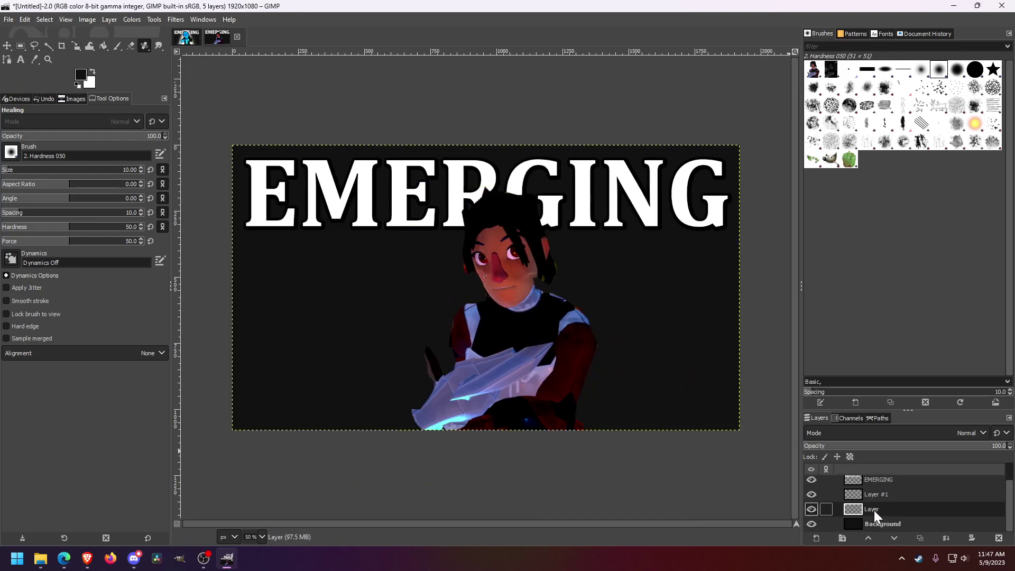
click(33, 46)
scroll(441, 132, down, 2)
scroll(407, 106, up, 1)
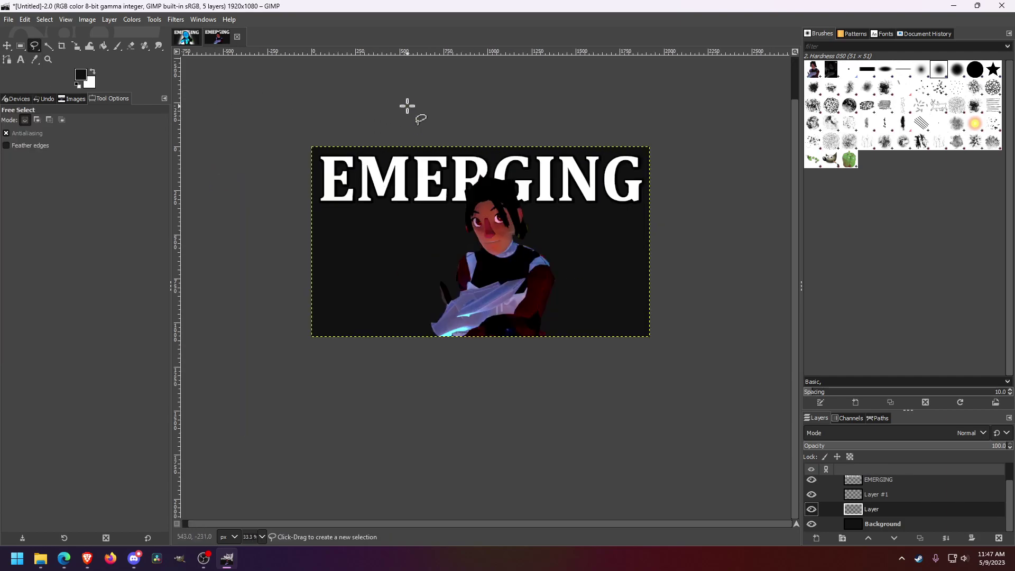
scroll(407, 105, up, 1)
Step: Check the chapter10.xcf thumbnail for reference, then return to the EMERGING image
click(185, 37)
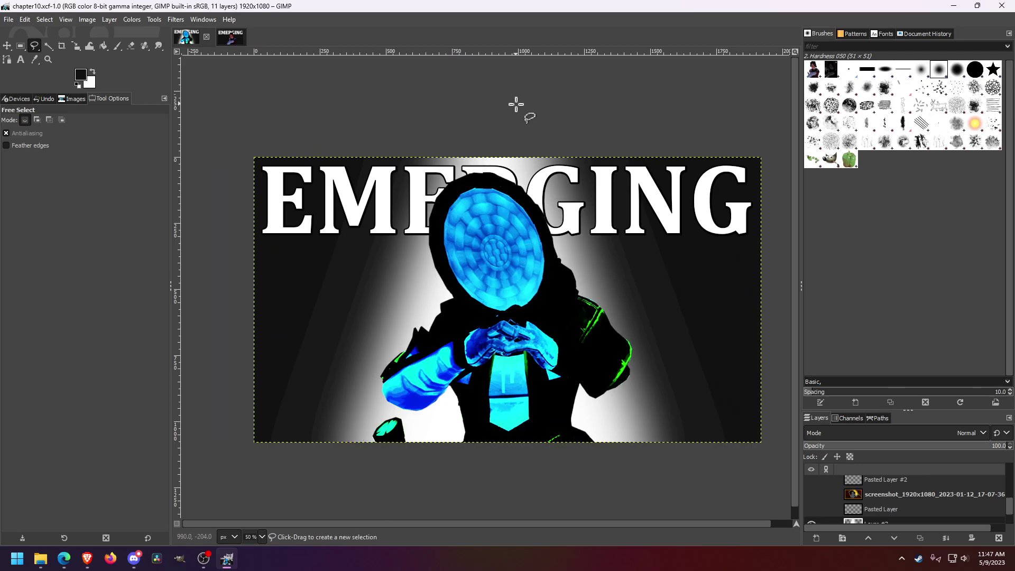
click(233, 38)
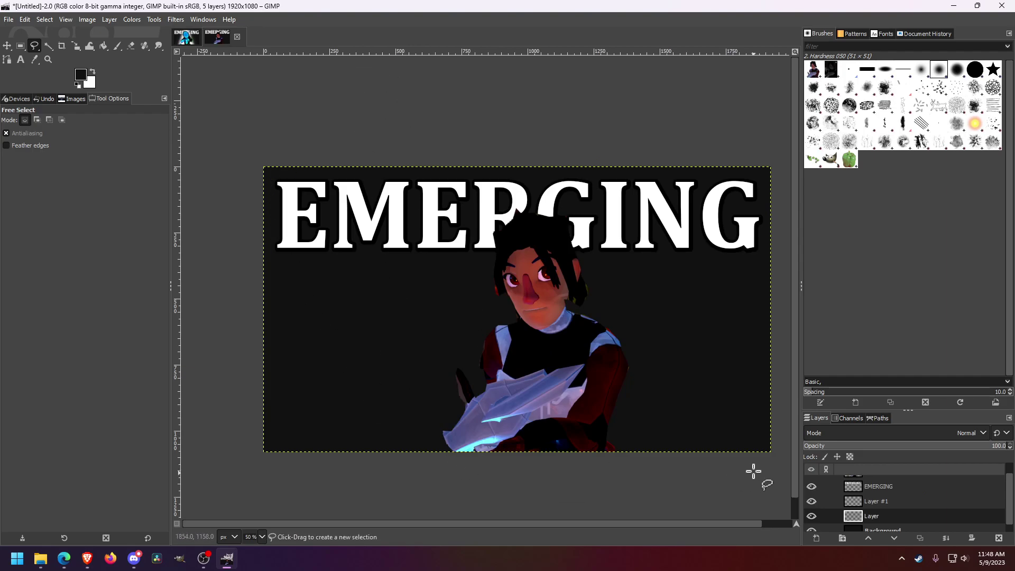
scroll(505, 90, down, 2)
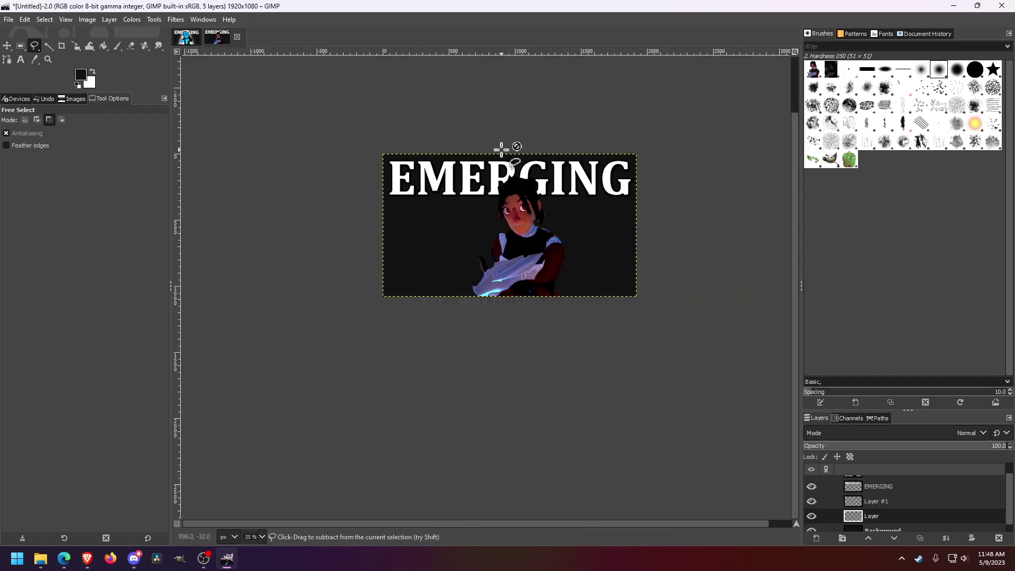
scroll(502, 154, up, 1)
scroll(486, 148, down, 2)
scroll(503, 170, up, 3)
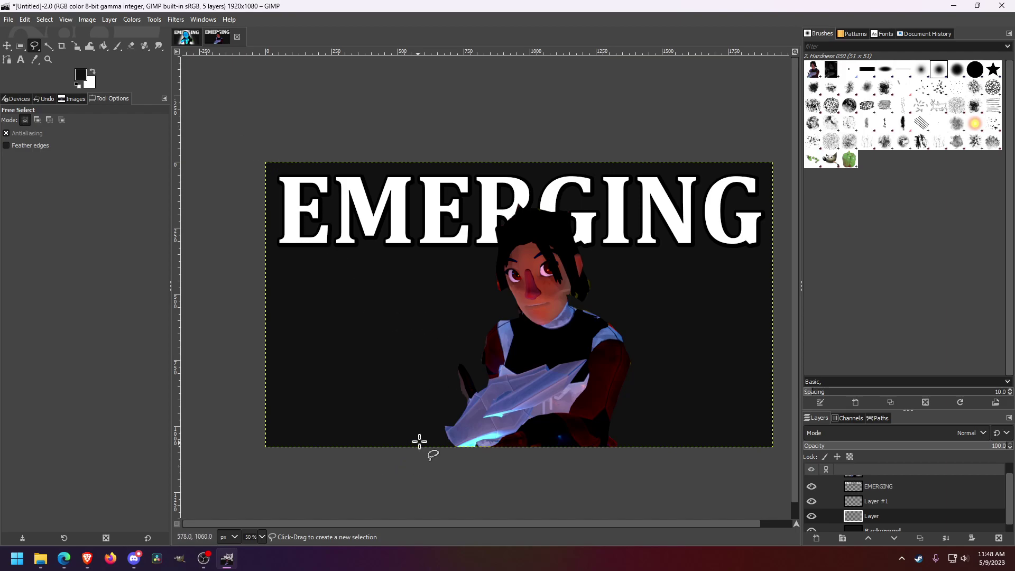
Step: Outline a broad diagonal beam across the canvas with a polygon selection
scroll(419, 439, down, 1)
click(344, 469)
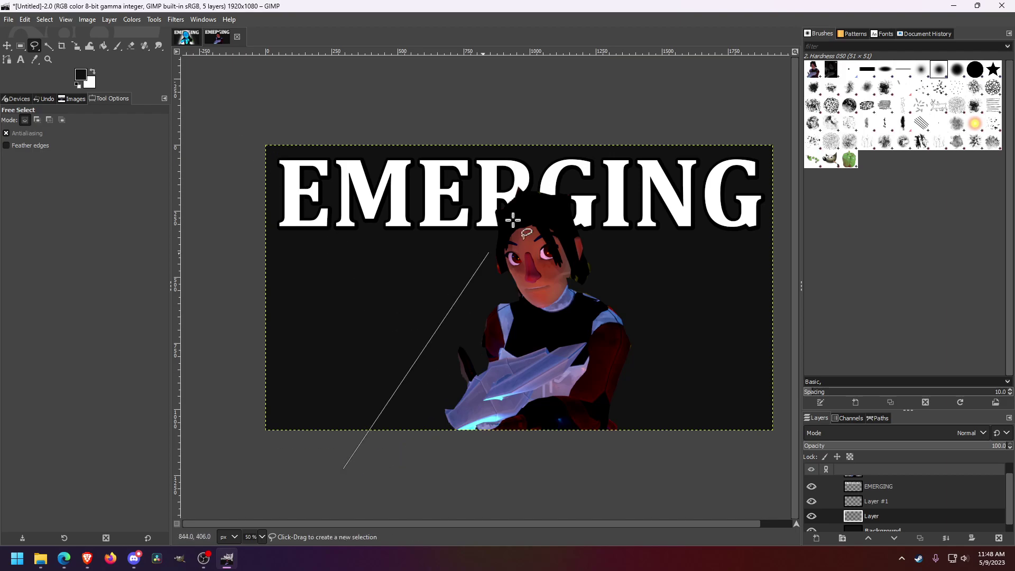
click(587, 73)
scroll(686, 143, down, 1)
click(786, 126)
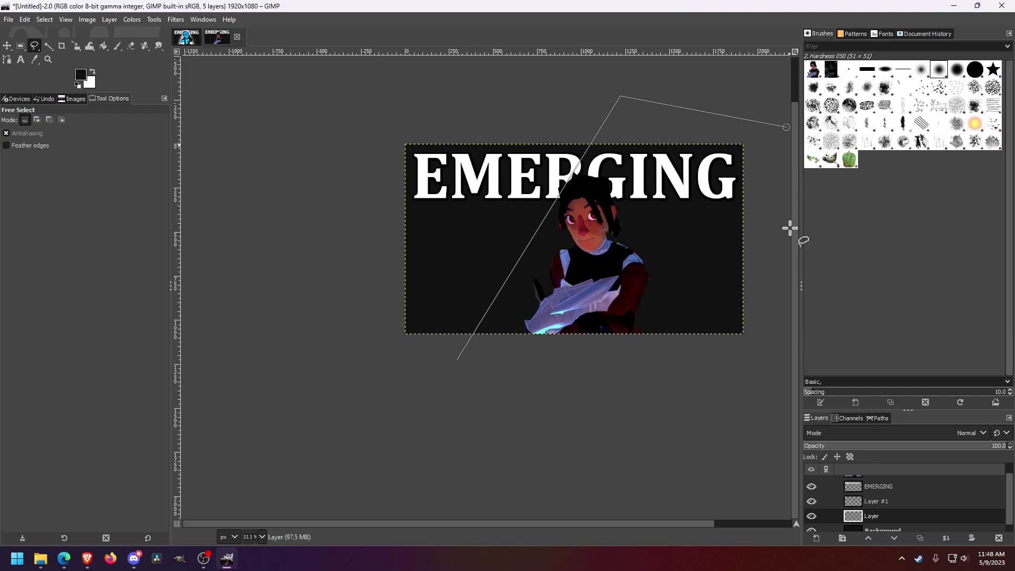
click(472, 464)
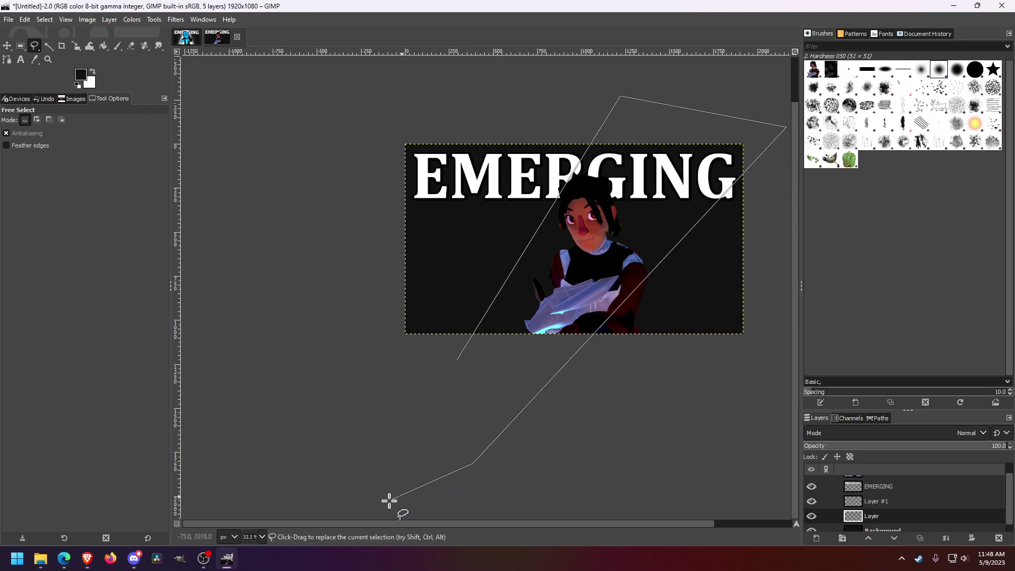
click(410, 460)
click(458, 358)
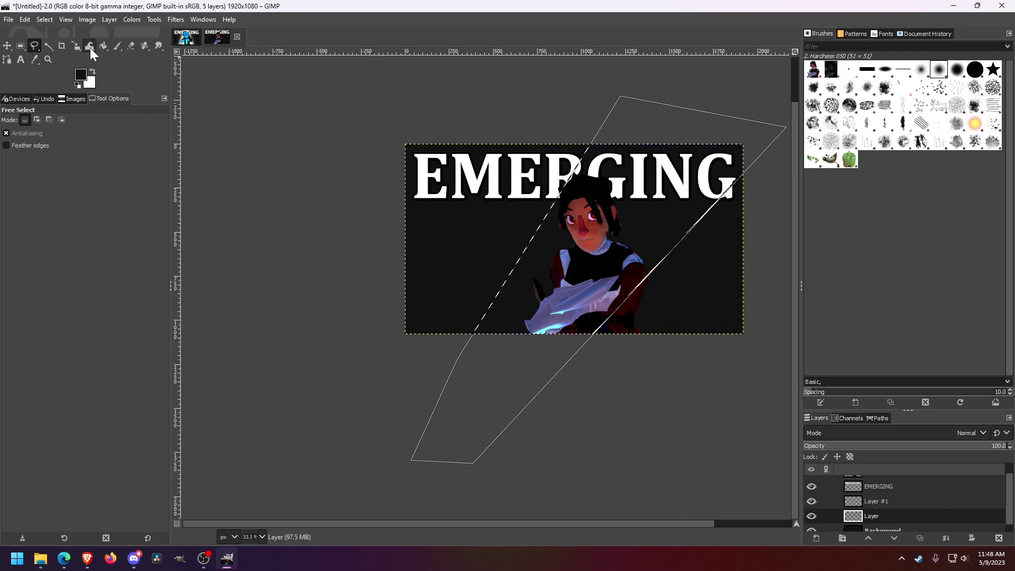
Step: Fill the diagonal beam selection with white using the Bucket Fill tool
click(103, 46)
click(92, 71)
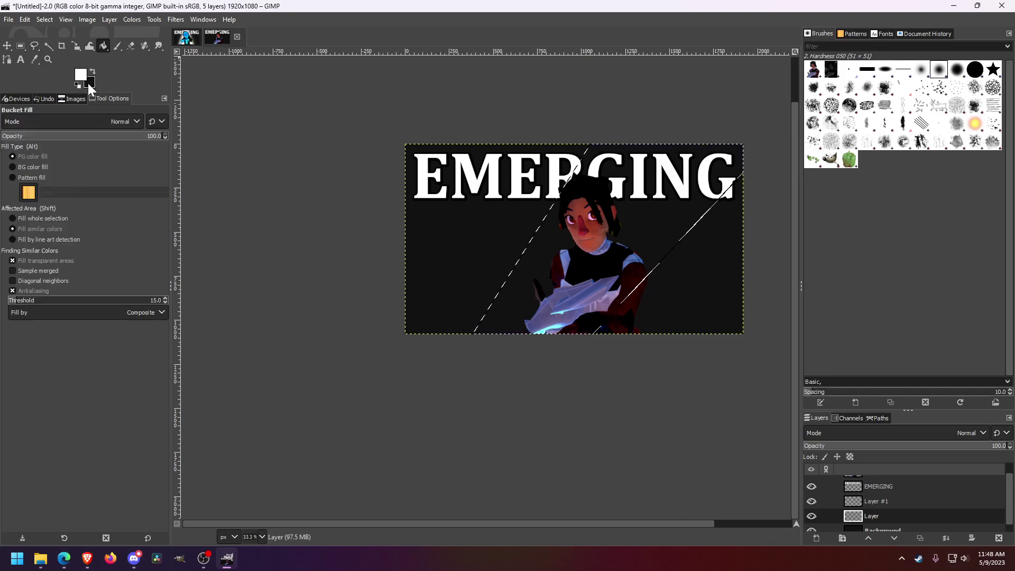
click(649, 241)
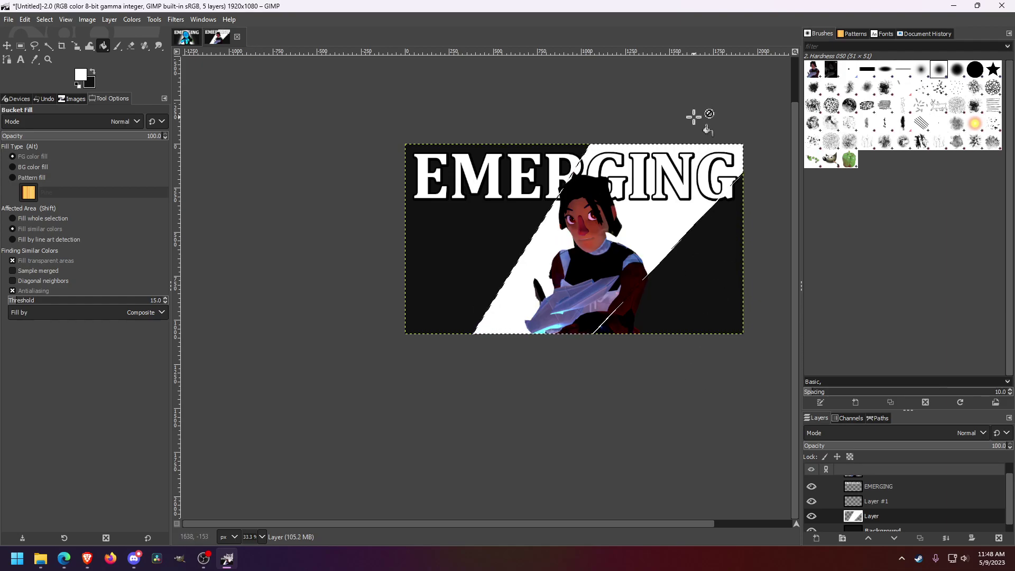
scroll(697, 220, up, 2)
scroll(579, 244, down, 2)
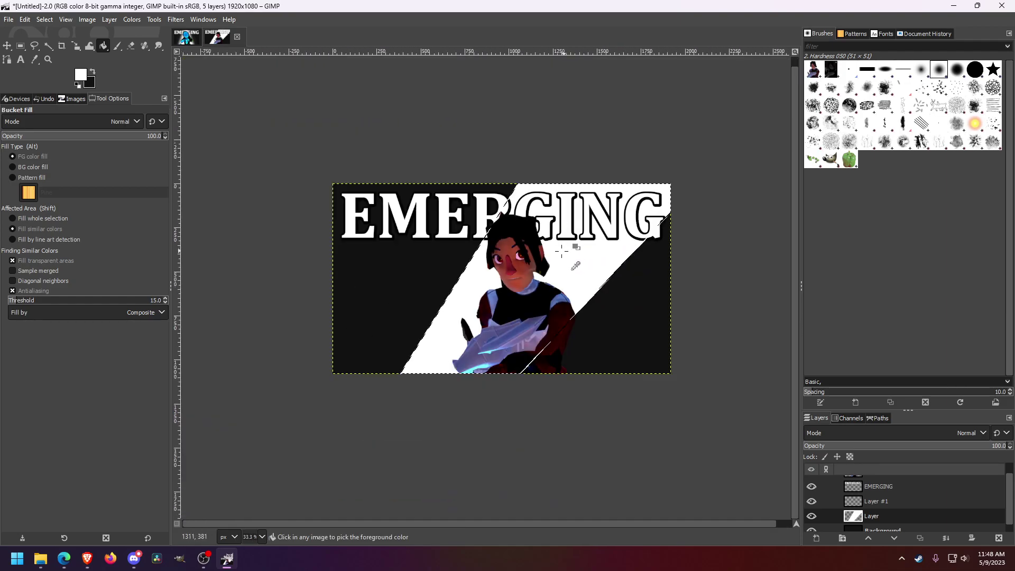
Step: Drop the selection with Select > None
click(46, 20)
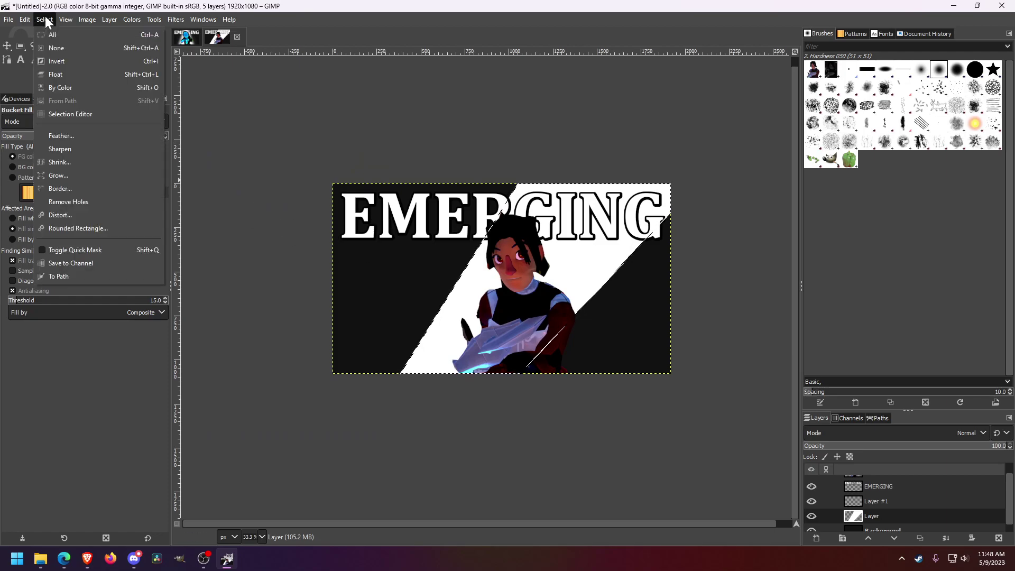
click(64, 47)
scroll(885, 474, down, 1)
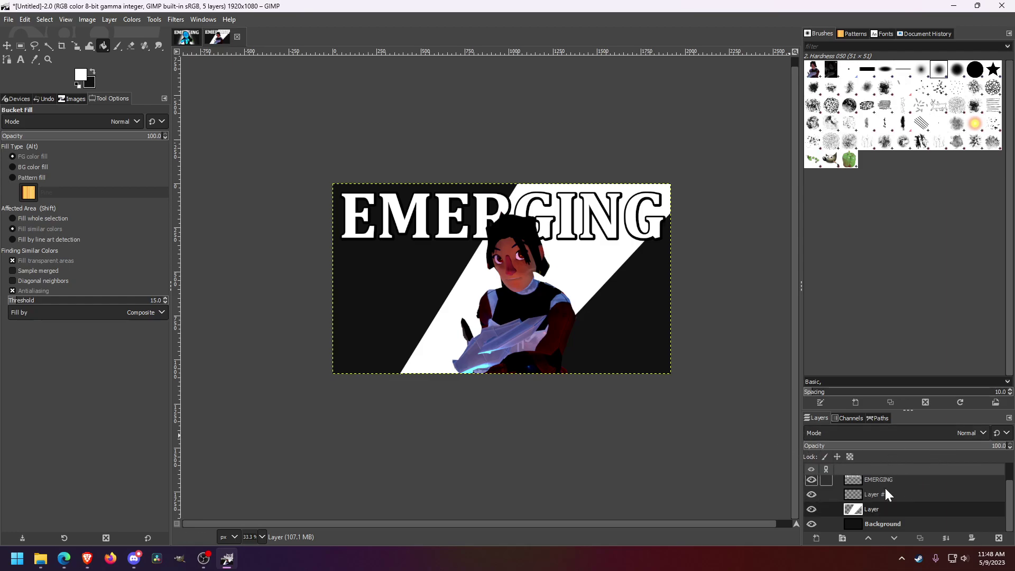
Step: Apply a Gaussian blur of size about 50 to the white diagonal beam
click(177, 21)
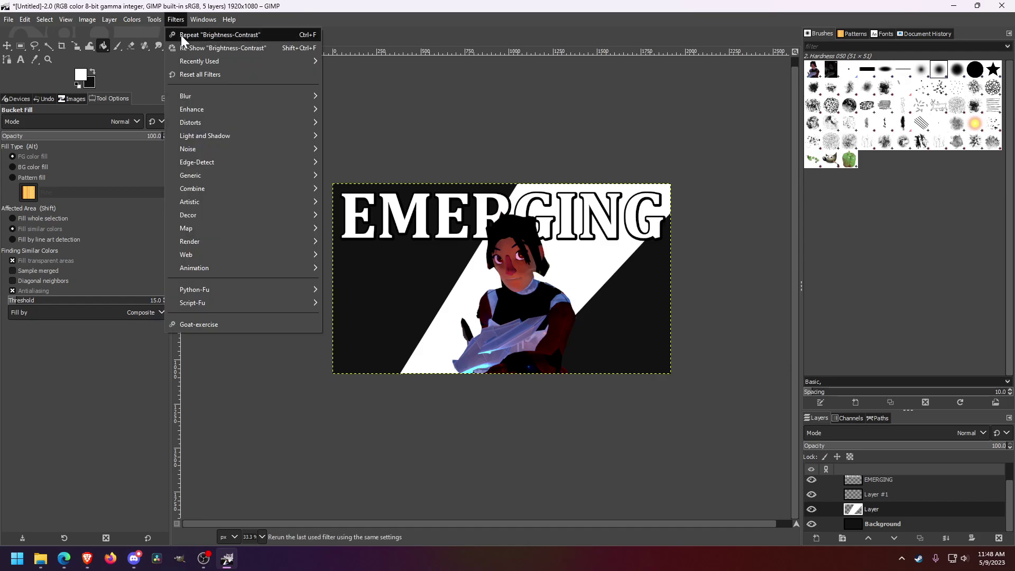
mouse_move(210, 97)
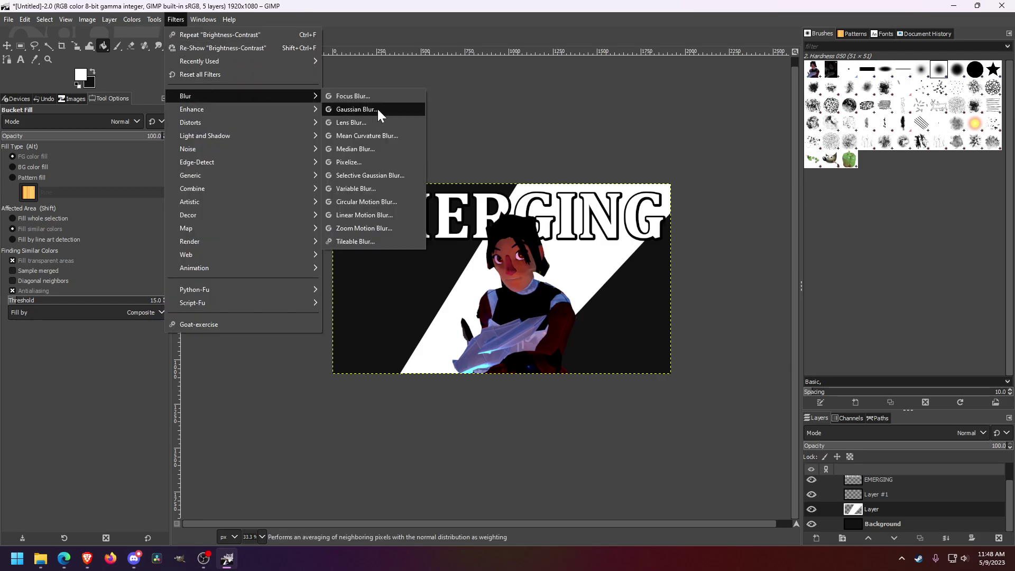
click(375, 109)
drag(209, 221, 279, 222)
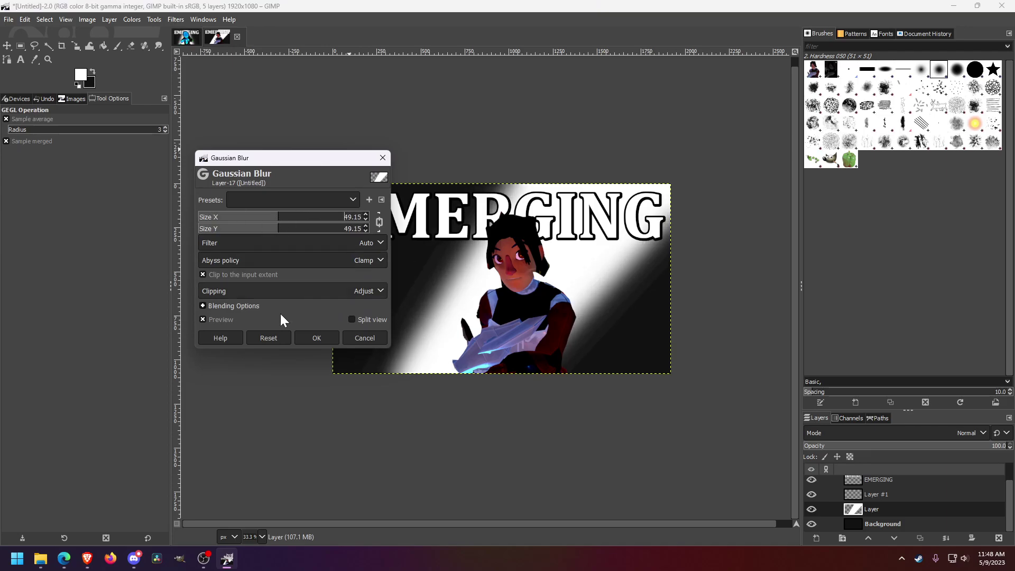
click(316, 338)
scroll(373, 363, down, 3)
scroll(370, 356, up, 5)
scroll(573, 383, down, 2)
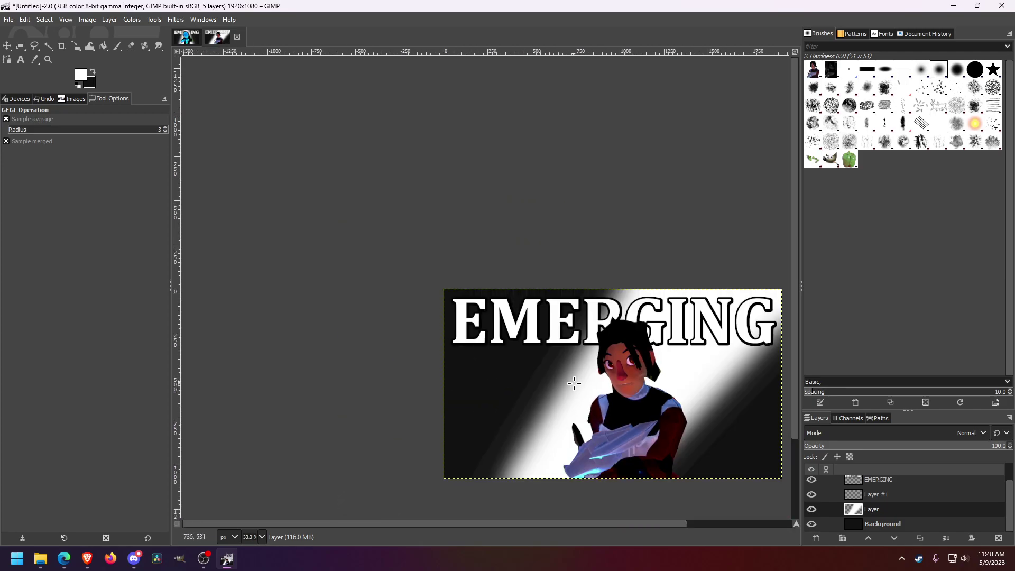
scroll(653, 439, down, 2)
scroll(652, 435, up, 2)
scroll(652, 435, up, 1)
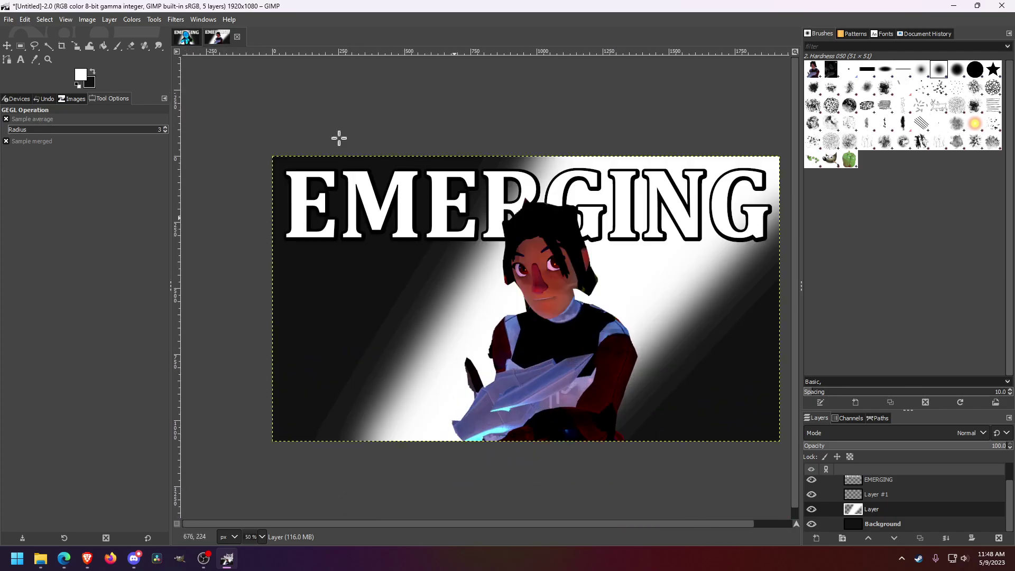
Step: Glance at the chapter10 image for comparison, then return to the EMERGING thumbnail
click(187, 38)
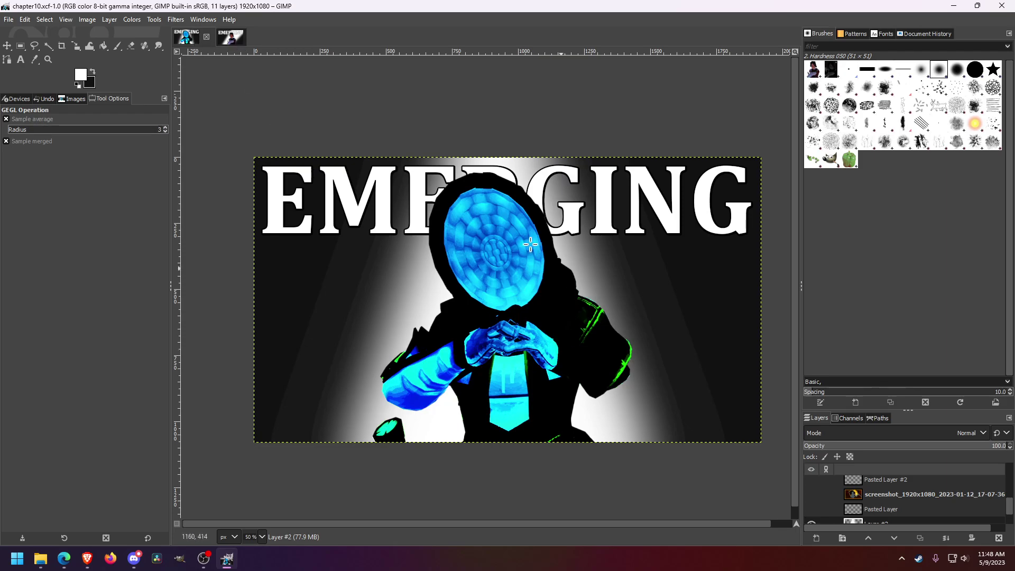
click(228, 37)
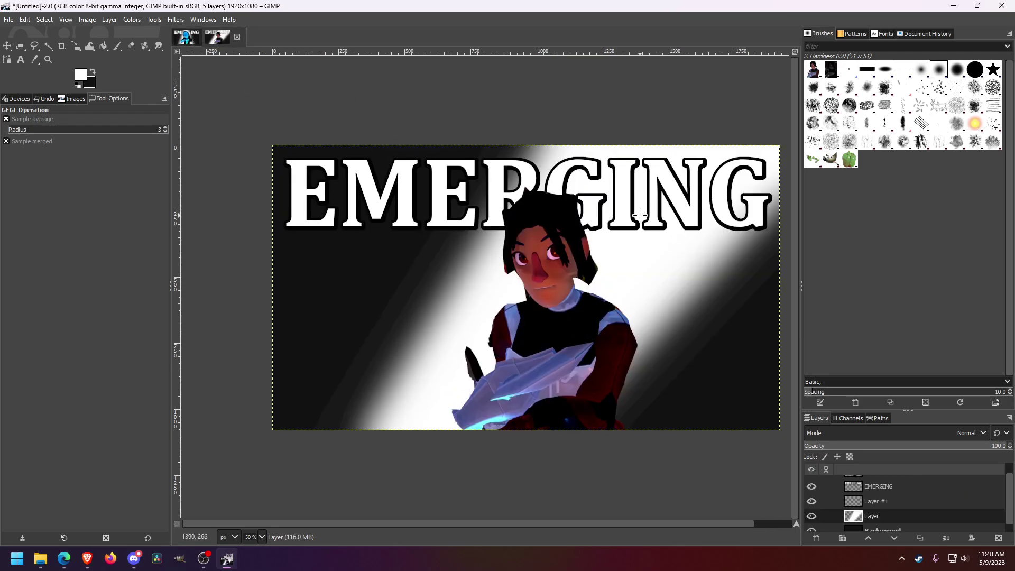
scroll(742, 241, down, 2)
scroll(378, 309, up, 3)
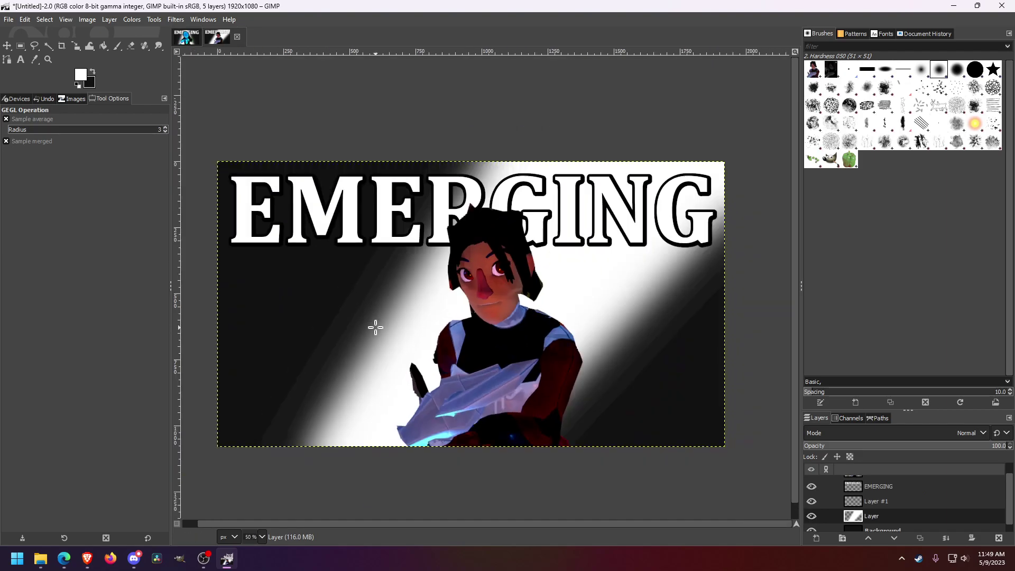
scroll(374, 317, down, 1)
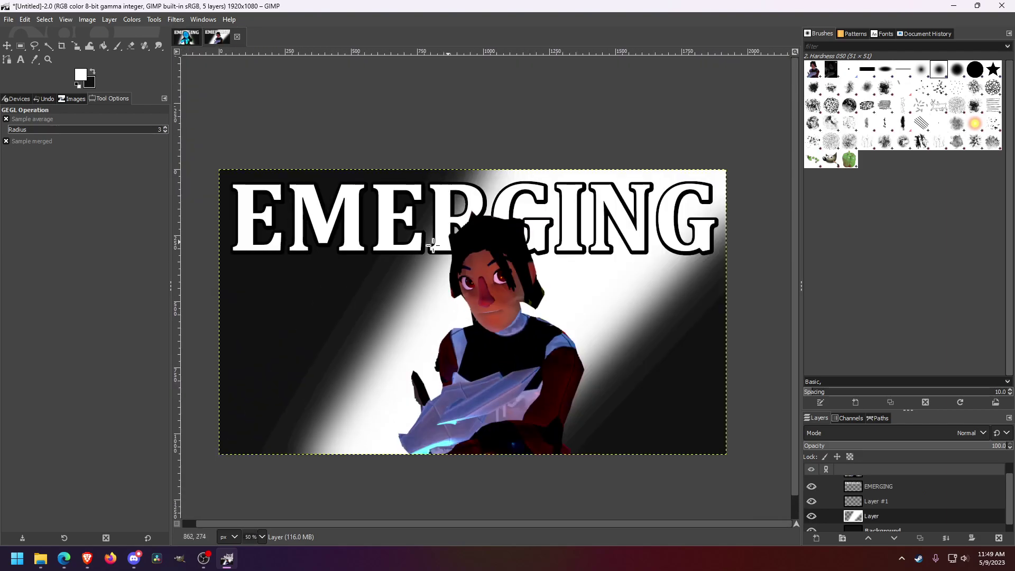
scroll(433, 244, down, 5)
scroll(432, 244, up, 4)
Step: Open easterrotation.xcf from the file browser as a new image
click(8, 21)
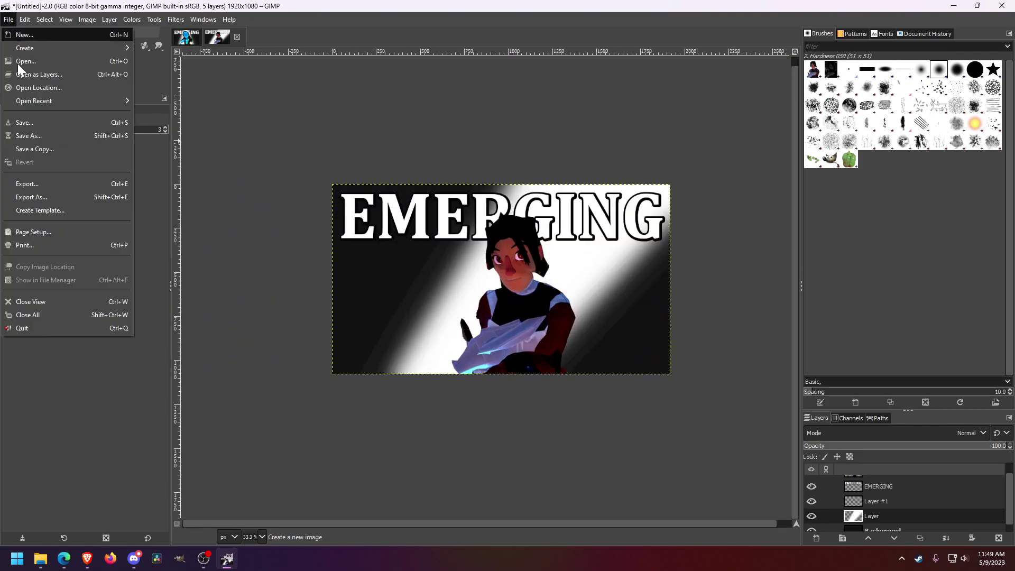
click(37, 62)
click(483, 335)
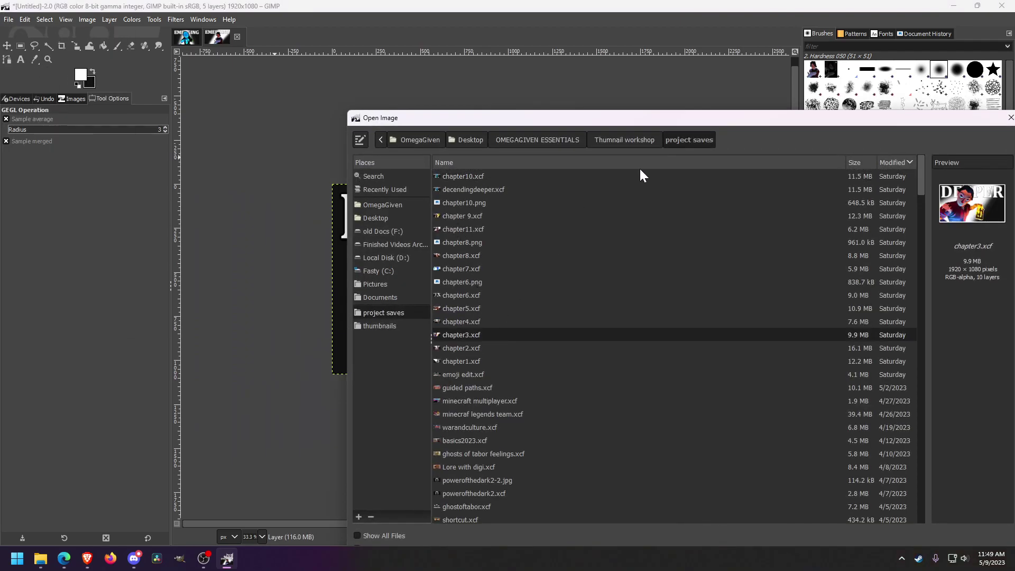
drag(687, 126, 569, 30)
scroll(344, 273, down, 5)
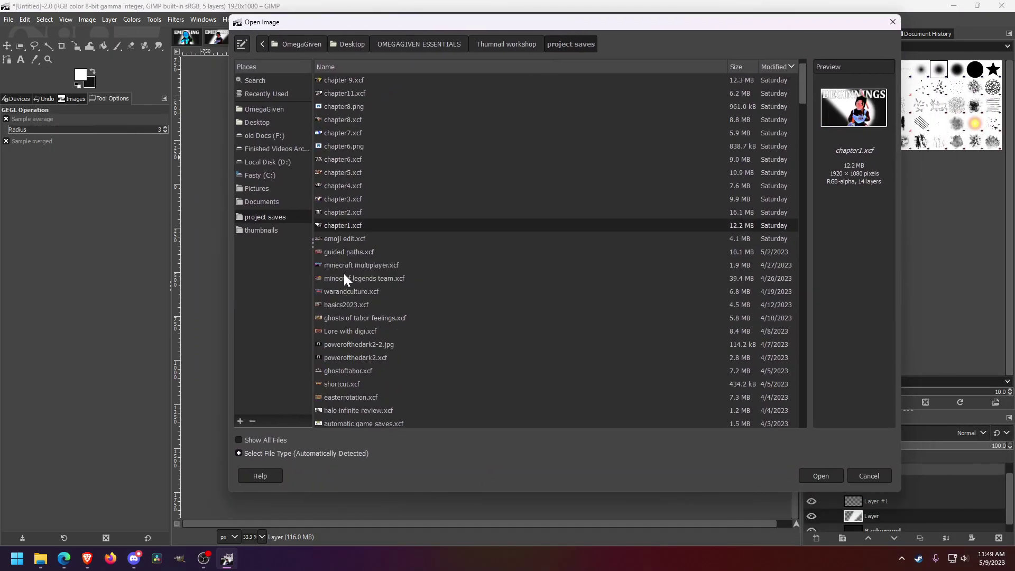
click(355, 319)
click(360, 292)
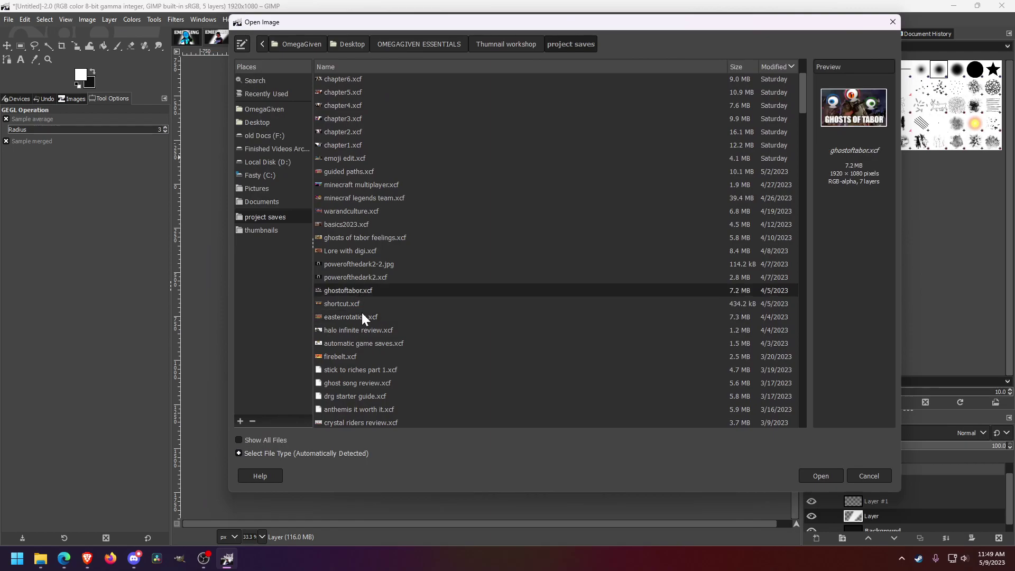
click(367, 304)
double_click(363, 317)
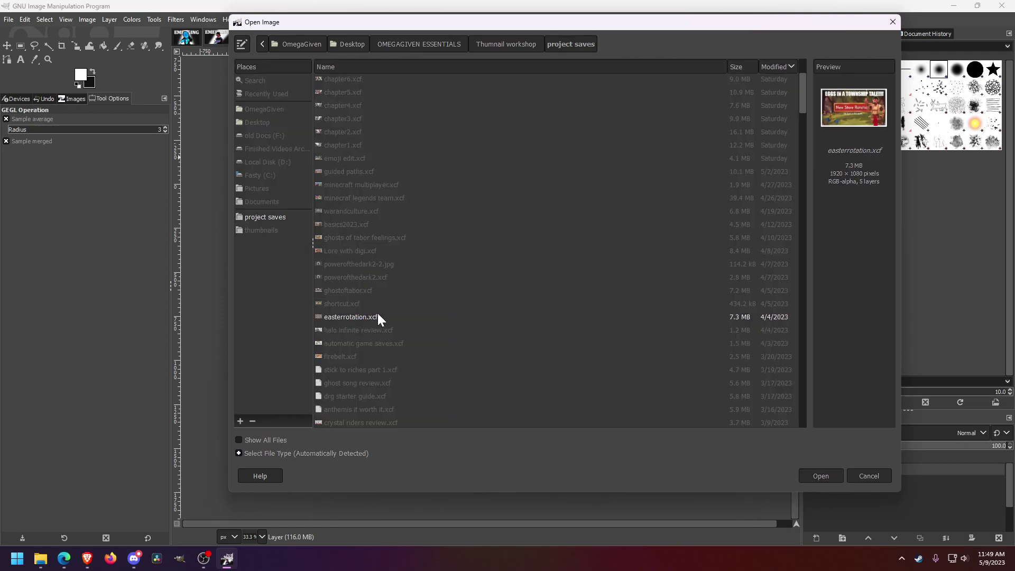
Step: Zoom around the easterrotation image and select its Background layer
scroll(288, 186, down, 3)
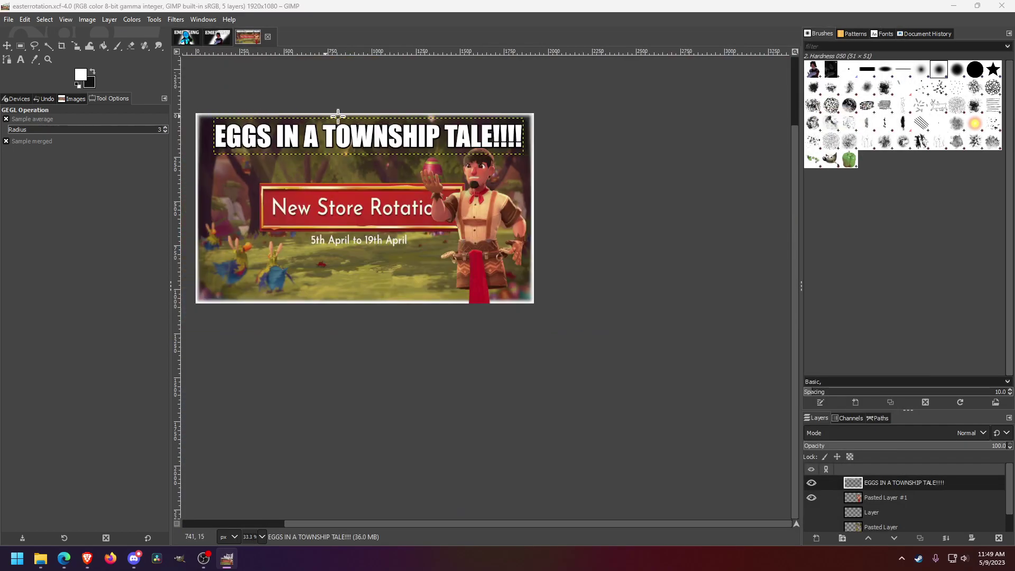
scroll(309, 290, up, 3)
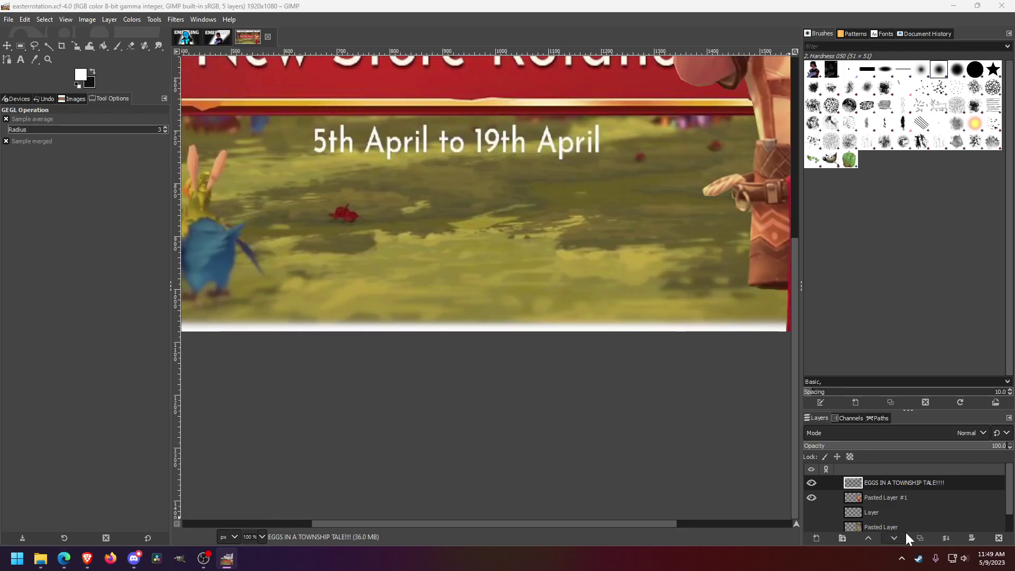
scroll(905, 531, down, 1)
click(863, 521)
scroll(373, 261, down, 2)
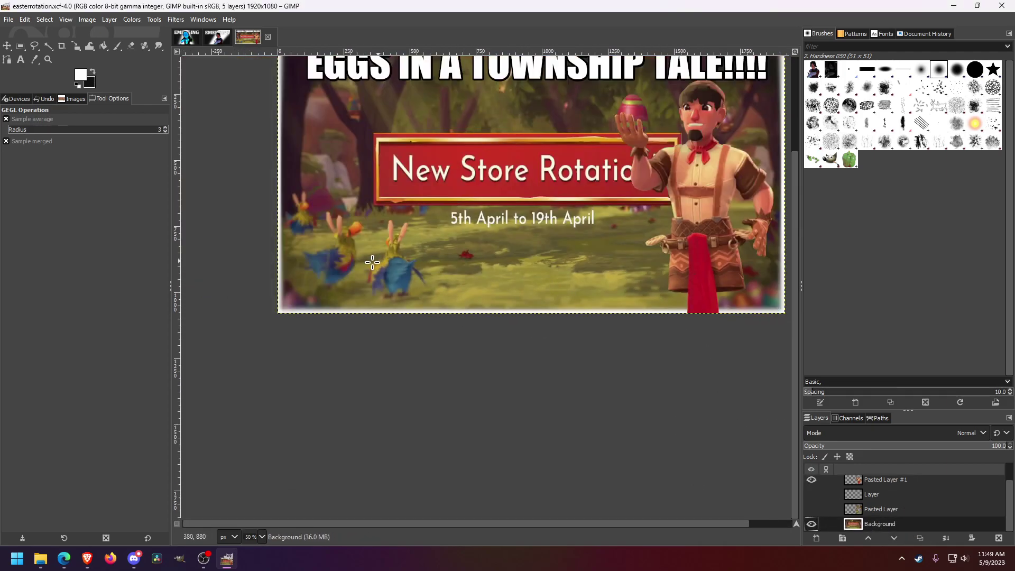
scroll(369, 261, up, 1)
scroll(920, 497, up, 1)
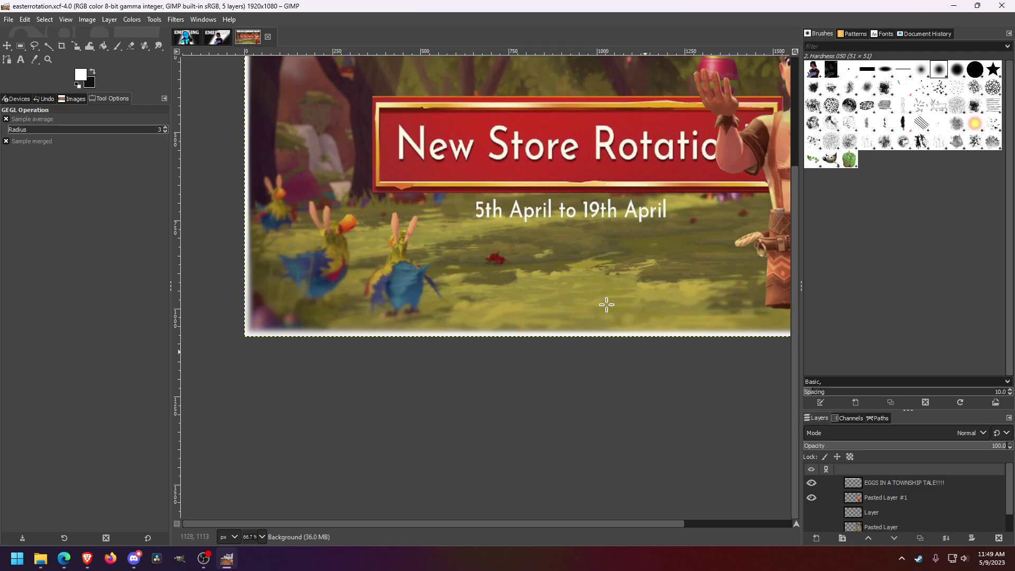
scroll(618, 256, down, 2)
scroll(777, 285, up, 6)
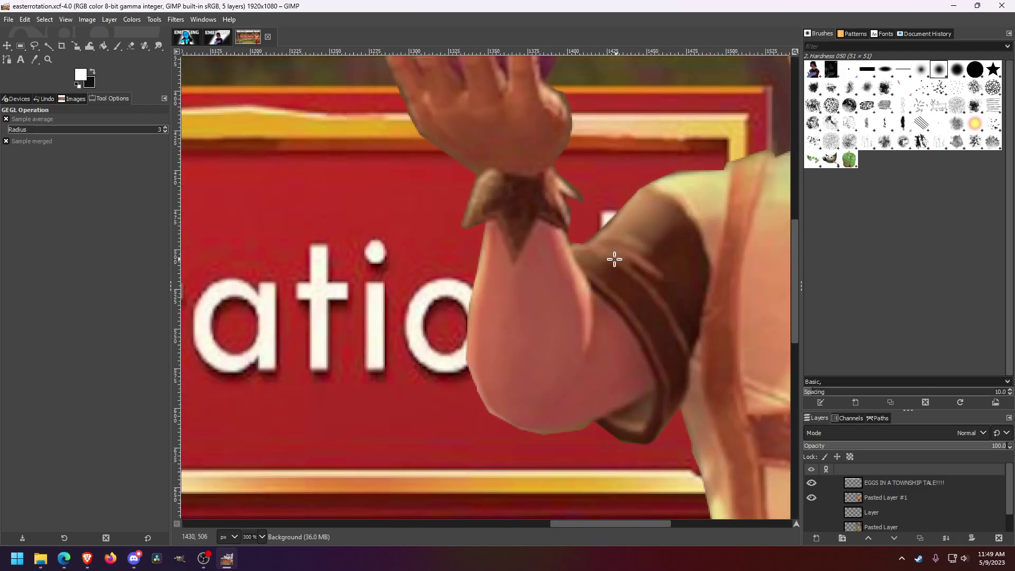
scroll(480, 174, down, 2)
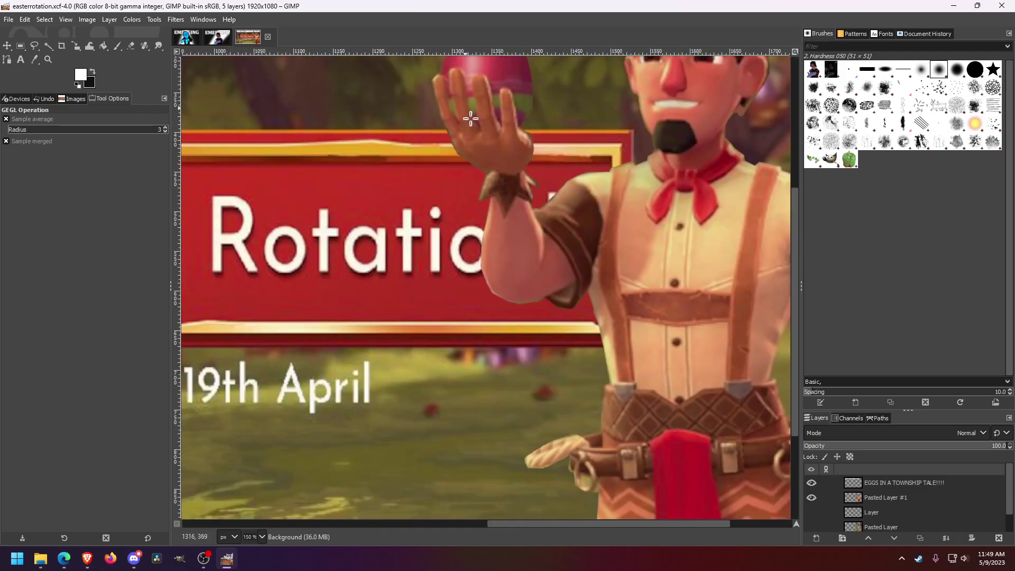
scroll(582, 158, down, 5)
scroll(434, 227, up, 2)
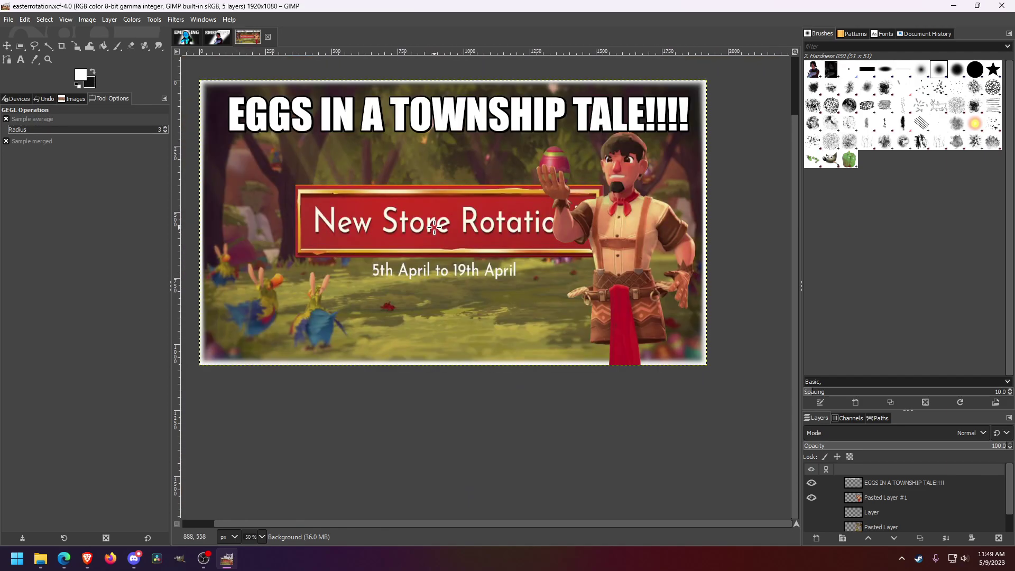
click(9, 19)
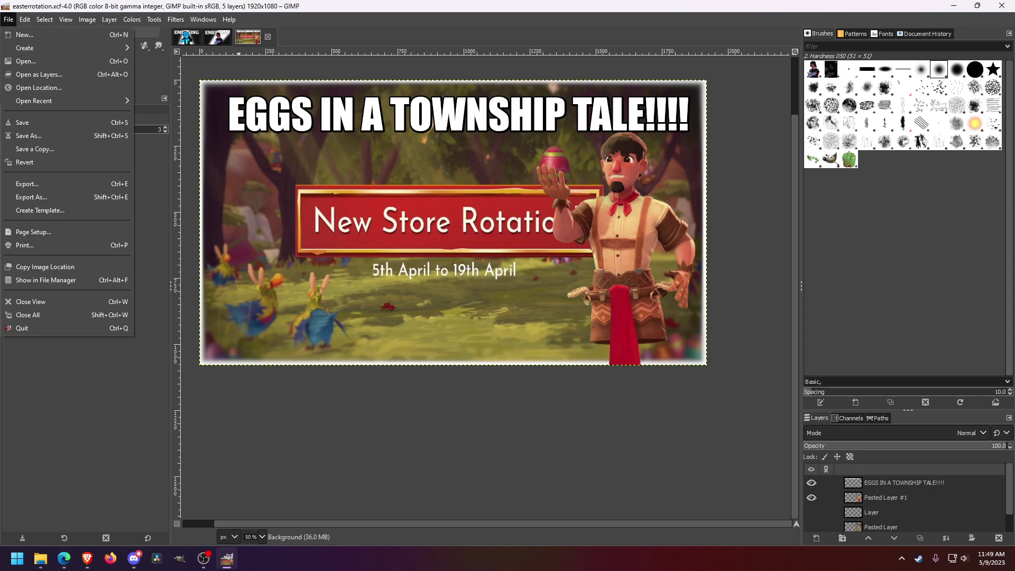